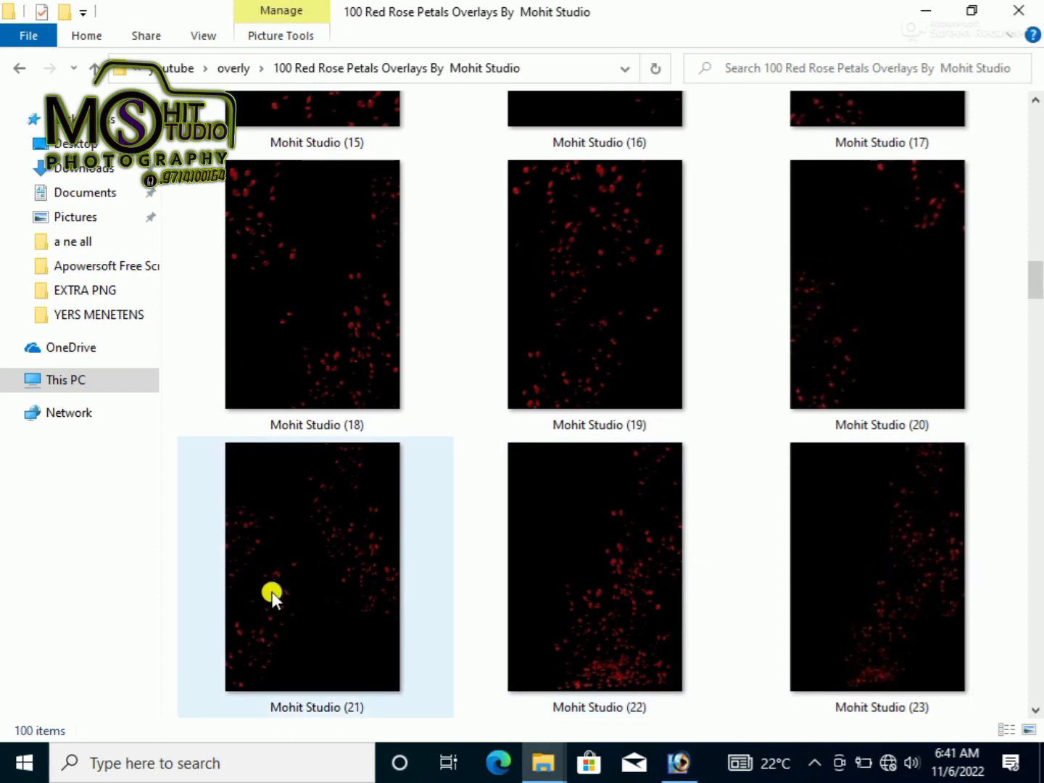
# Examine the petal and heart-shaped overlay thumbnails in the 100 Red Rose Petals Overlays folder
pyautogui.scroll(-1, 273, 597)
pyautogui.scroll(-1, 829, 580)
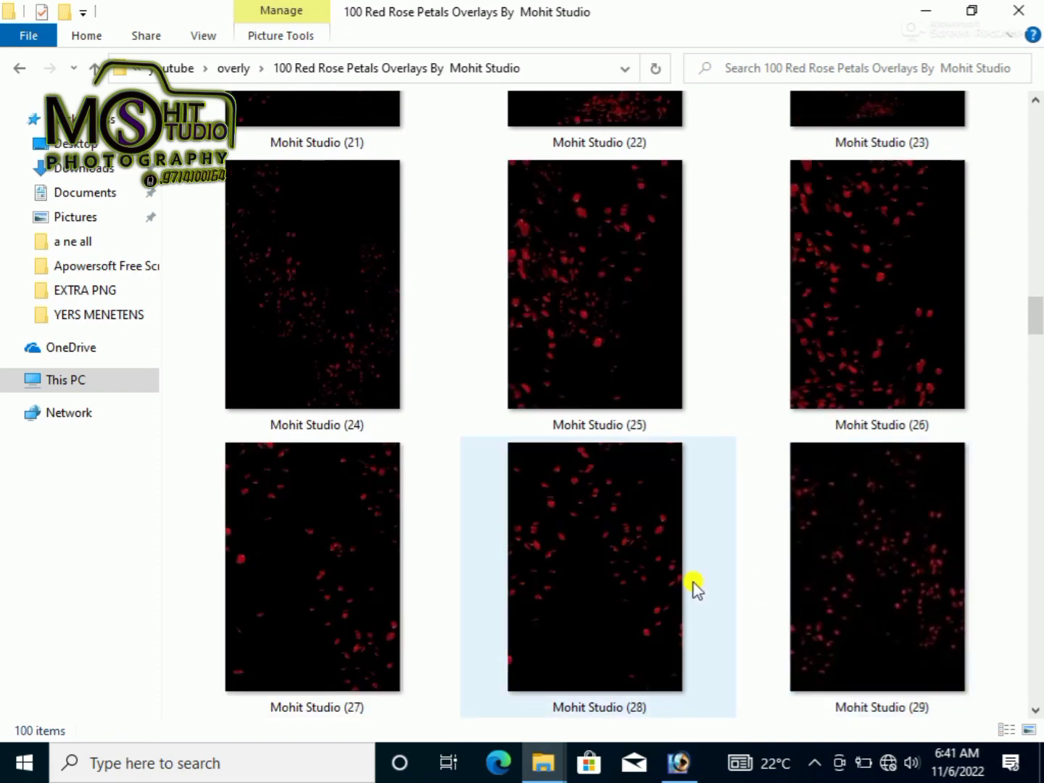
pyautogui.scroll(-1, 271, 588)
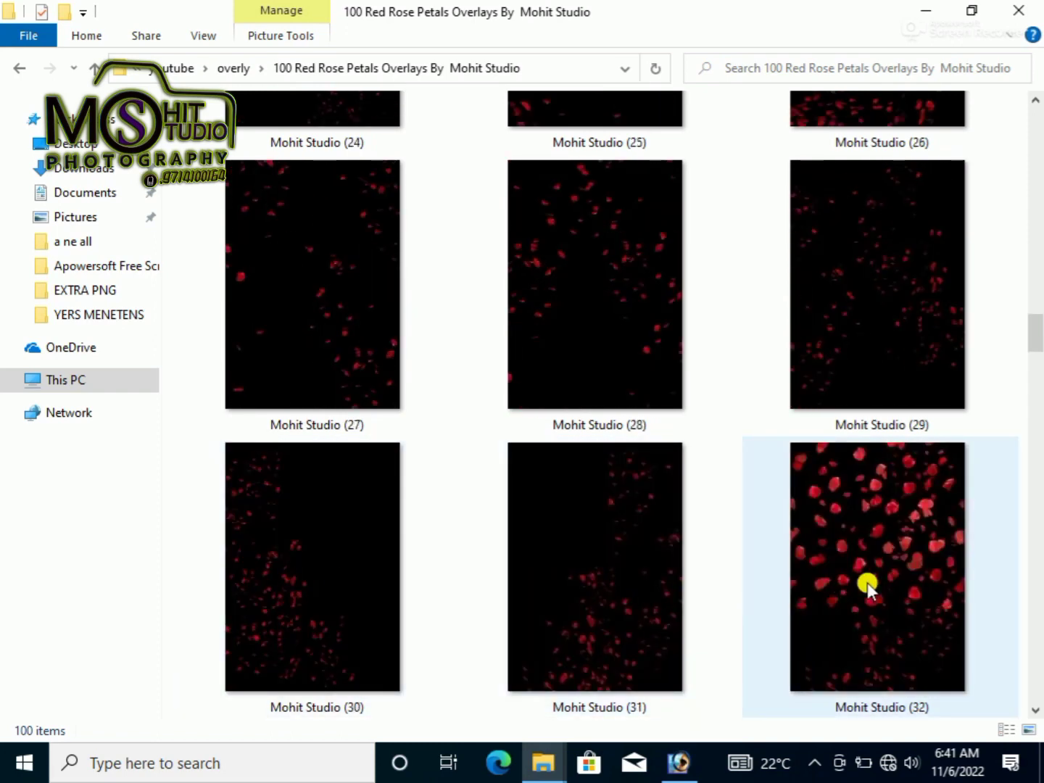
pyautogui.scroll(-1, 868, 584)
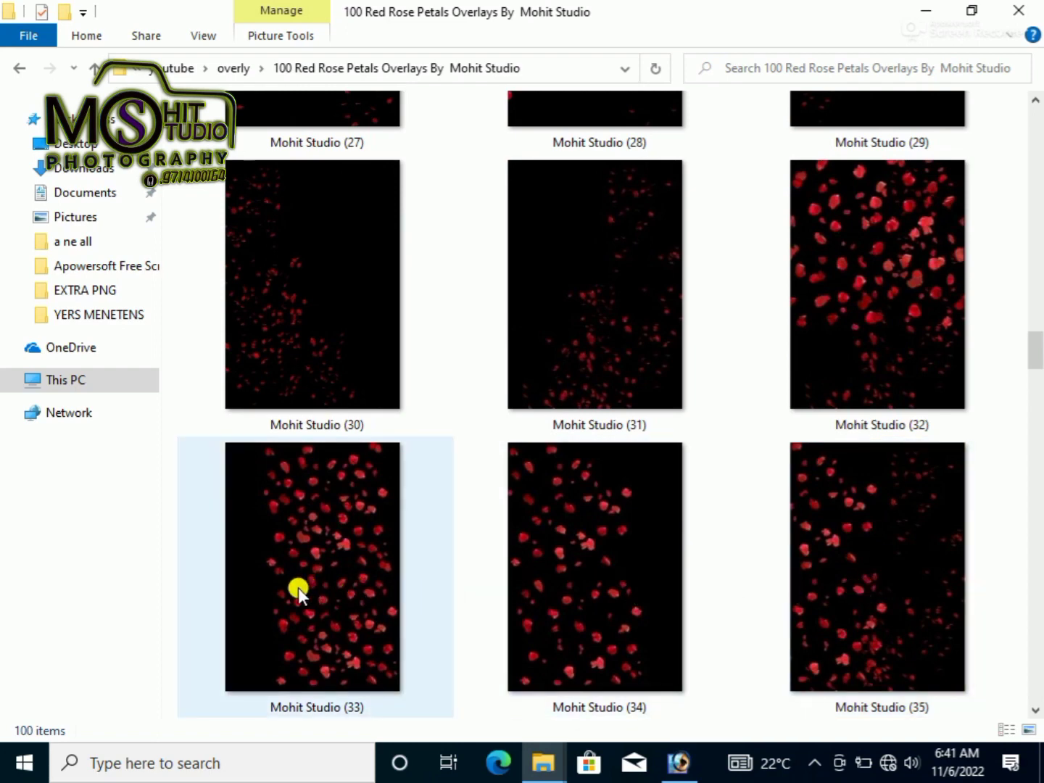
pyautogui.scroll(-1, 298, 588)
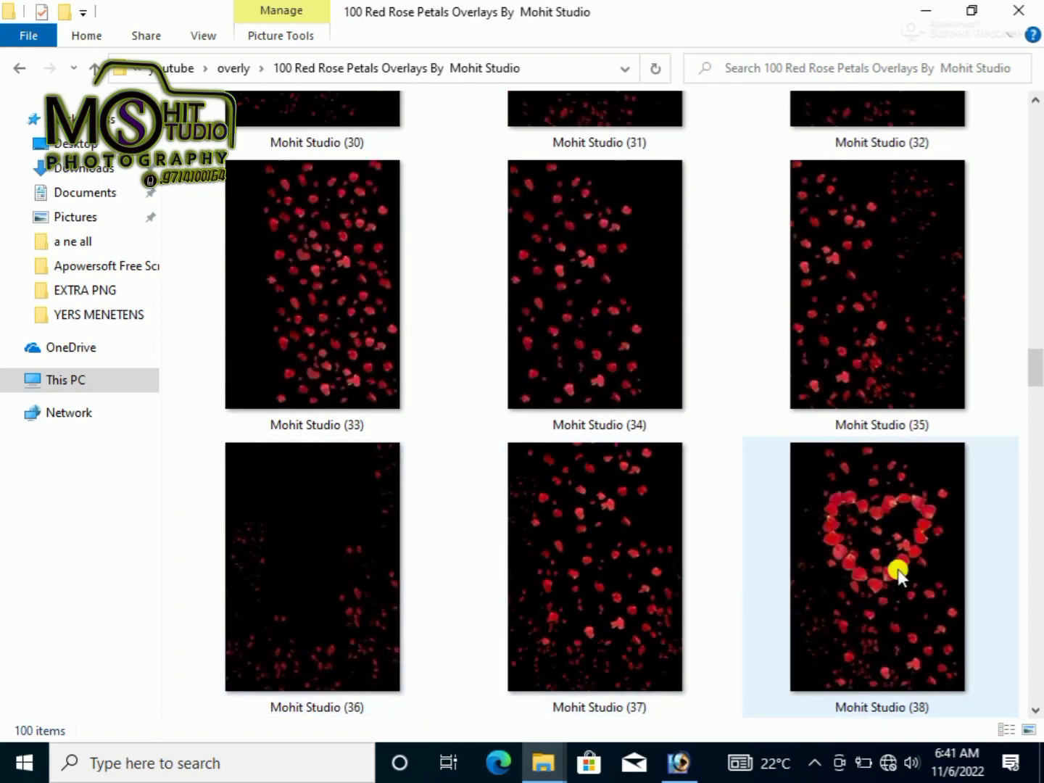
pyautogui.scroll(-1, 897, 569)
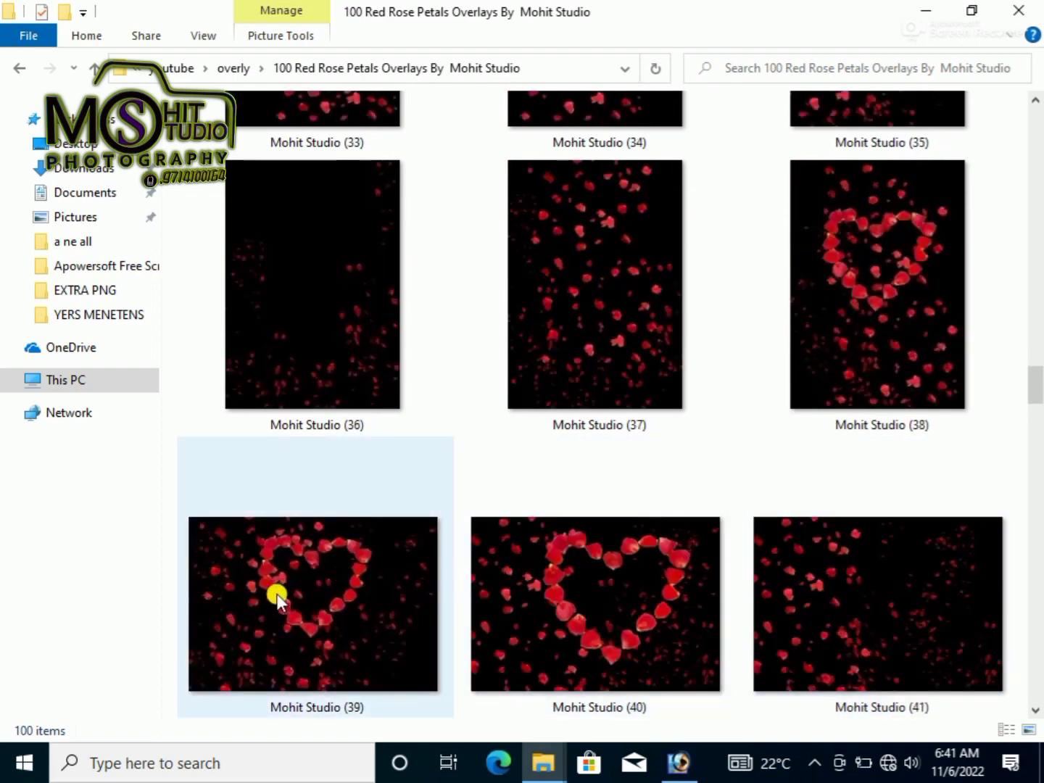
pyautogui.scroll(-1, 798, 568)
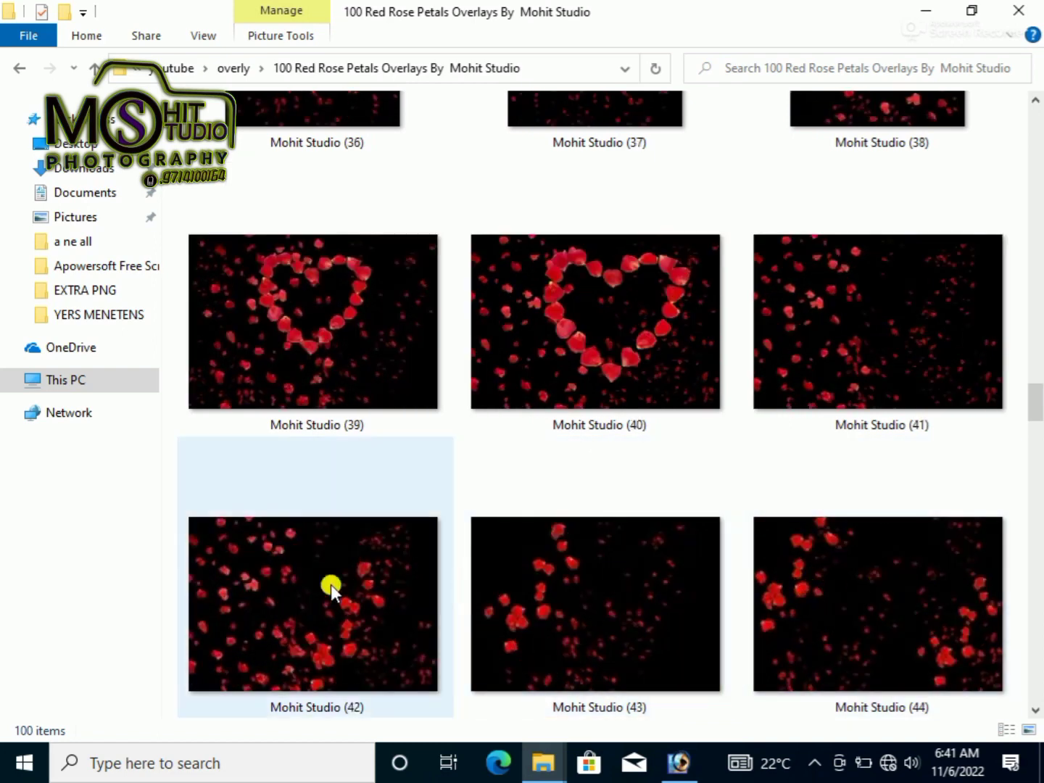
pyautogui.scroll(-1, 318, 595)
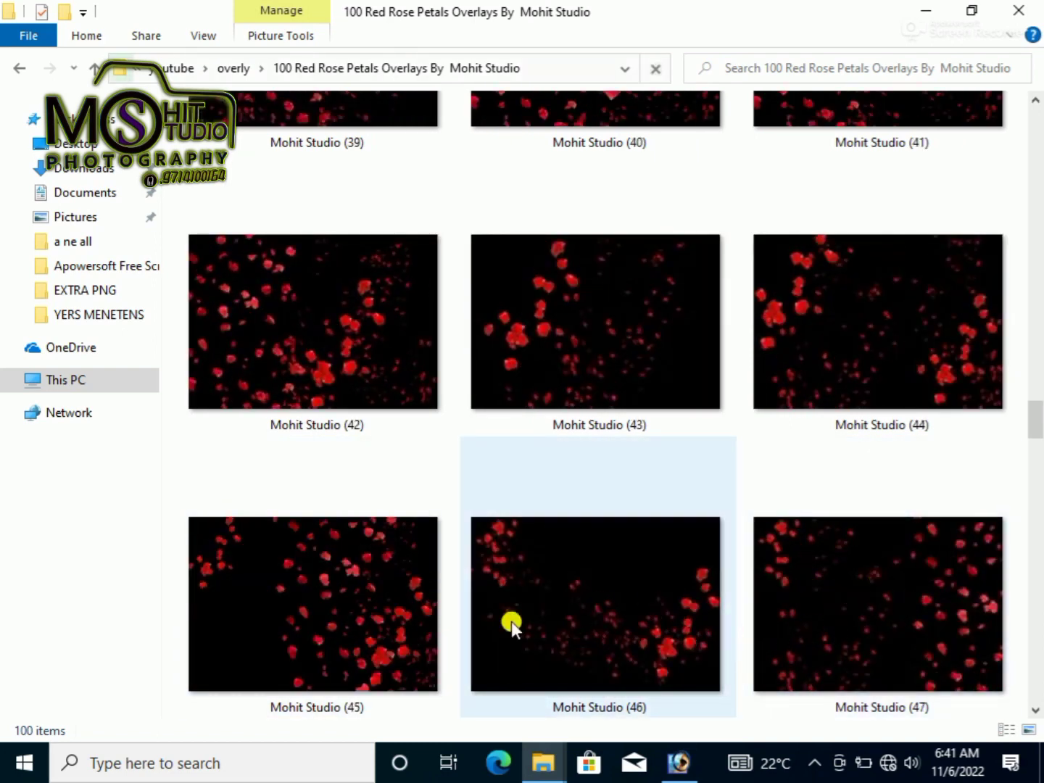
pyautogui.scroll(-1, 317, 618)
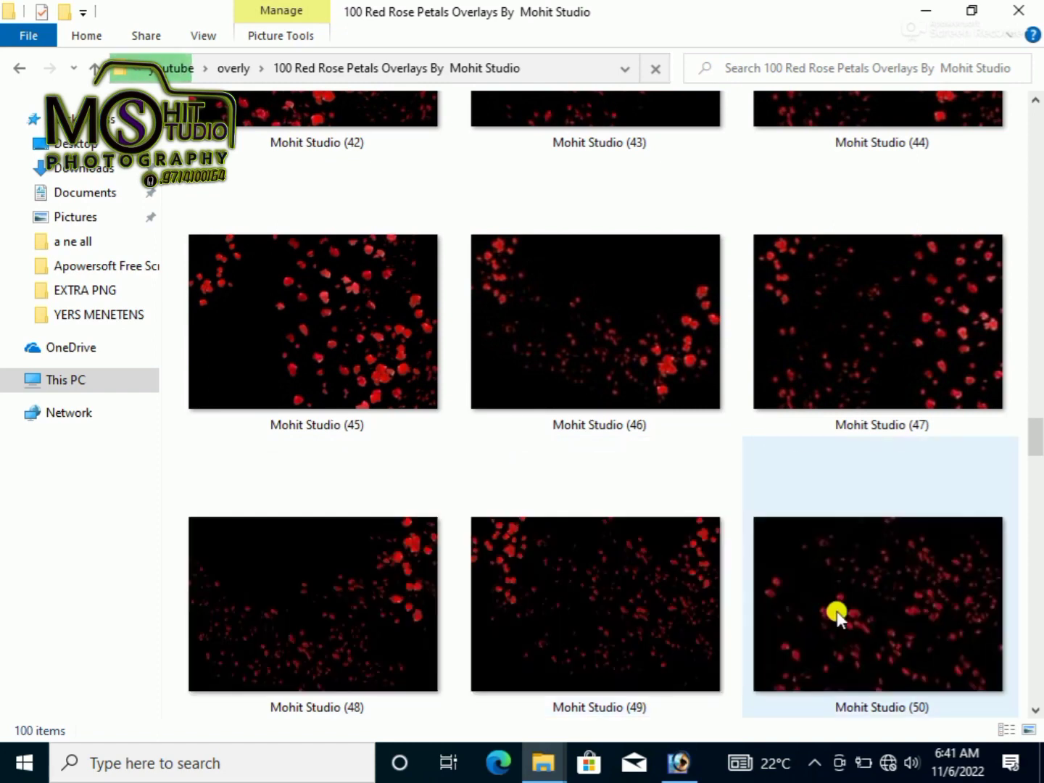
pyautogui.scroll(-1, 270, 629)
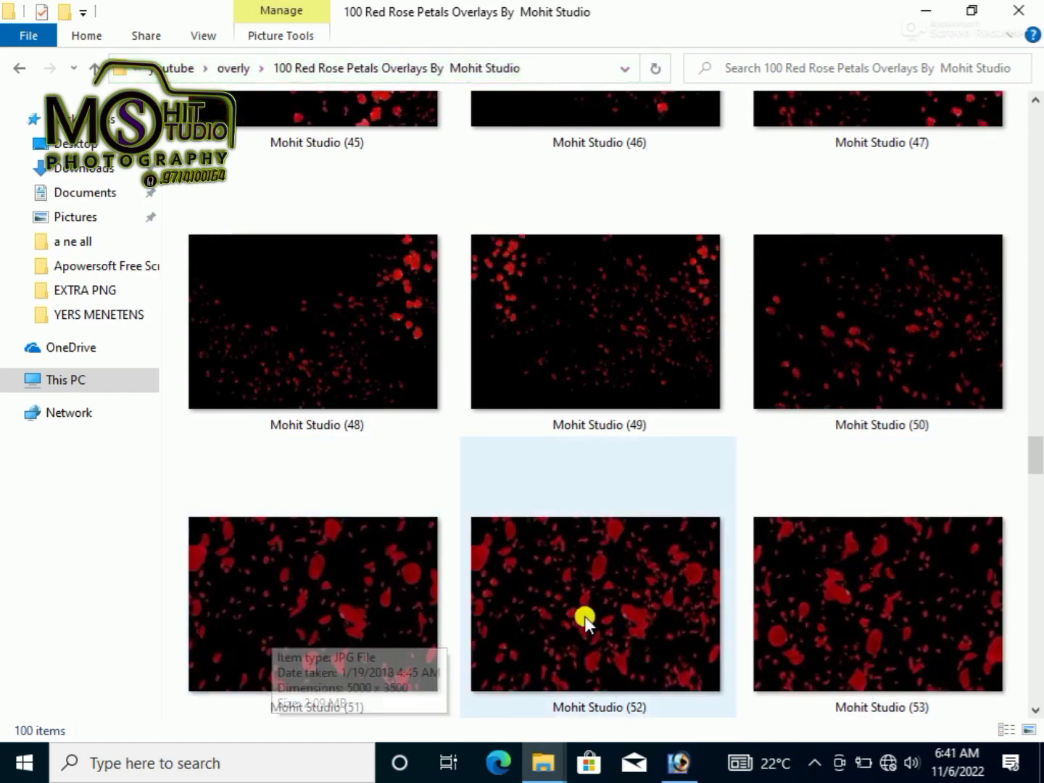
pyautogui.scroll(-1, 834, 616)
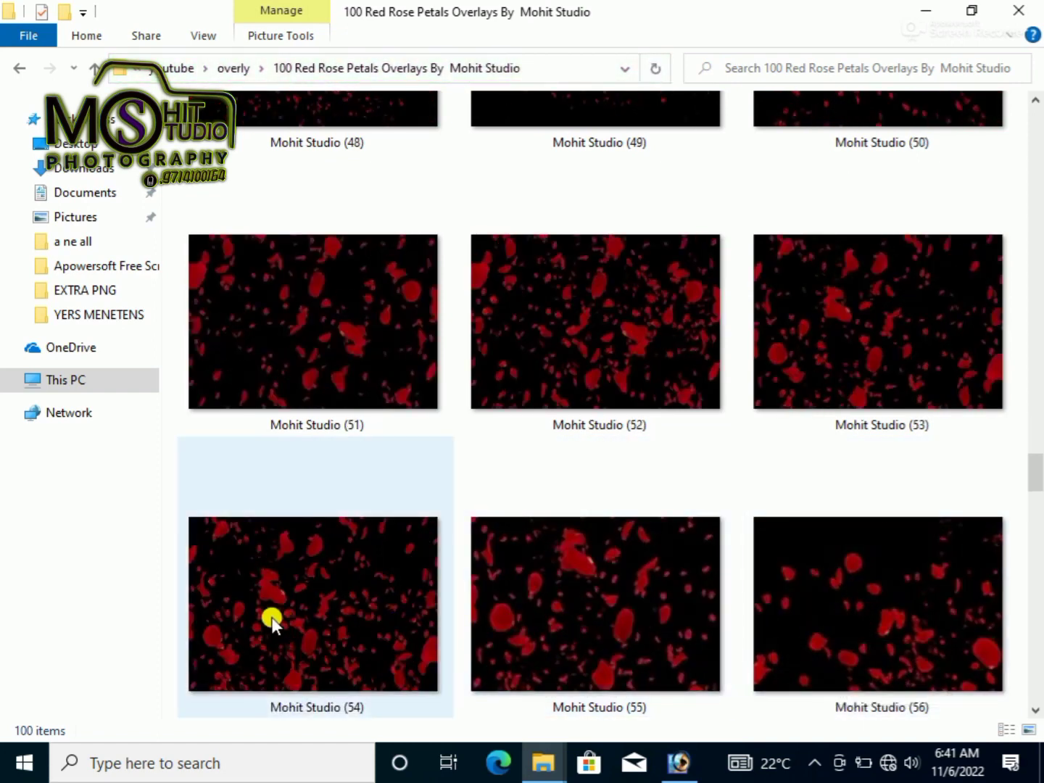
pyautogui.scroll(-1, 275, 618)
pyautogui.scroll(-1, 926, 615)
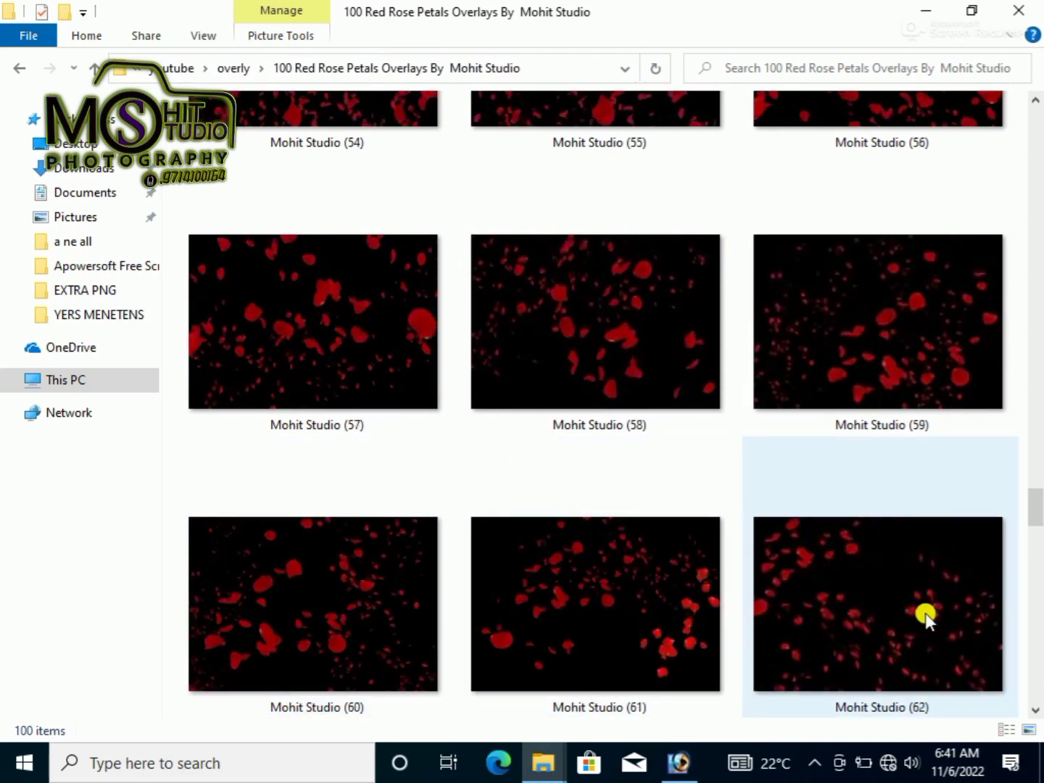
pyautogui.scroll(-1, 319, 614)
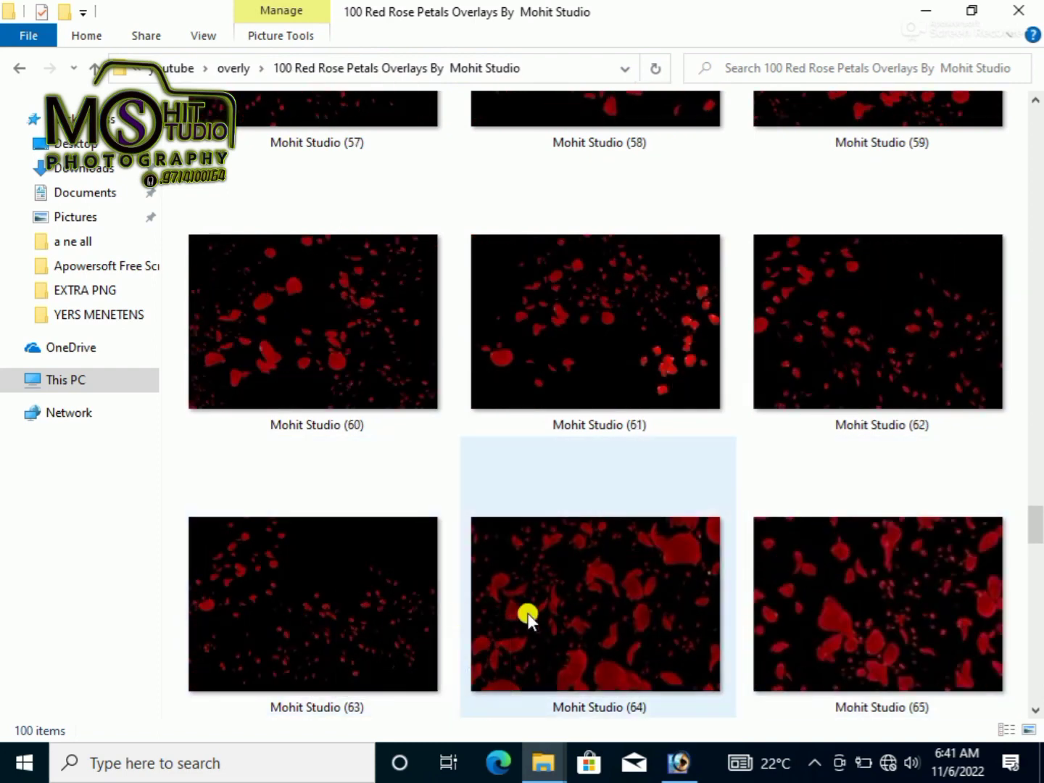
pyautogui.scroll(-1, 841, 616)
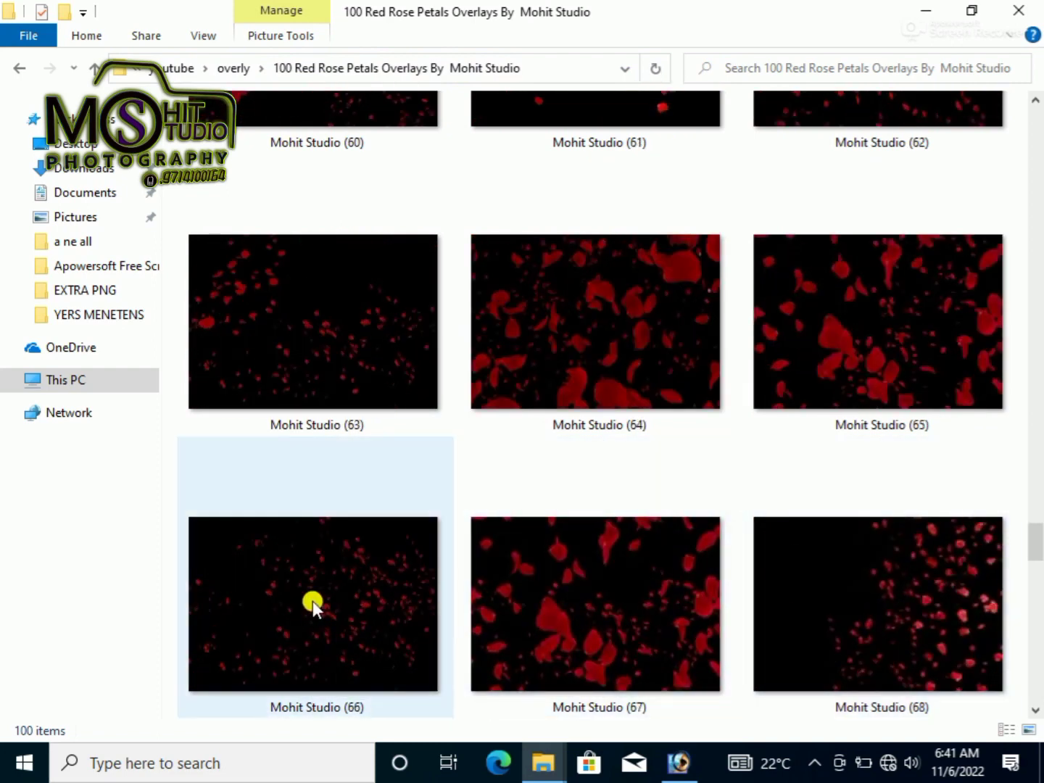
pyautogui.scroll(-1, 243, 600)
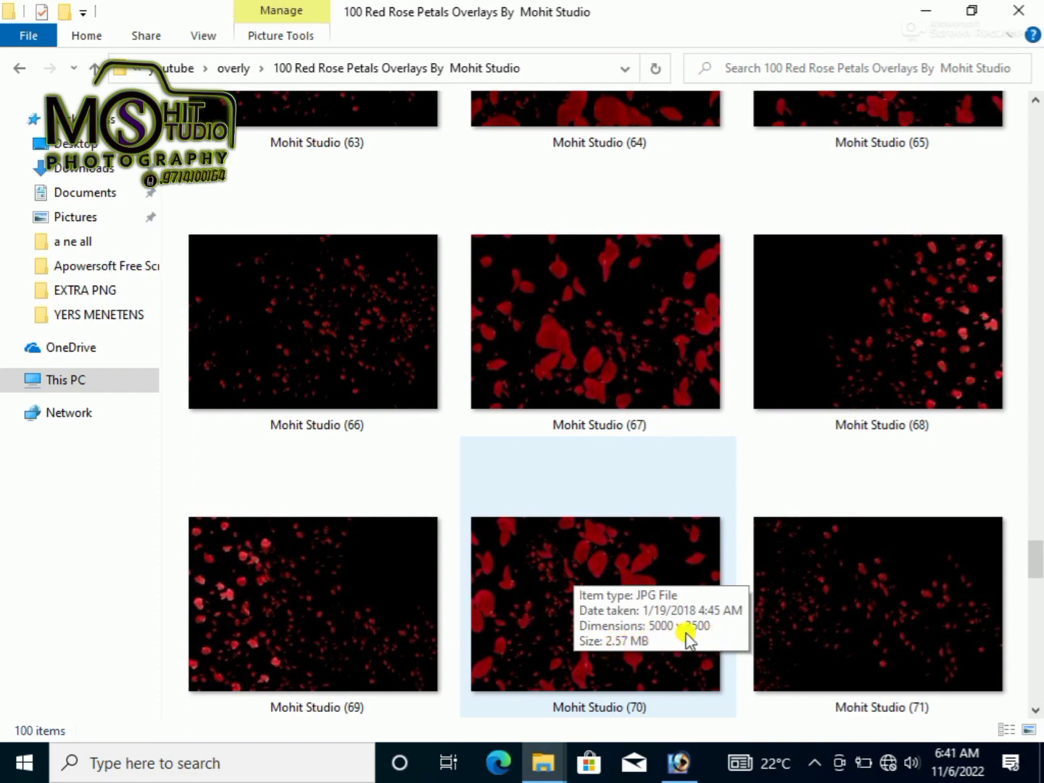
pyautogui.scroll(-1, 545, 581)
pyautogui.scroll(-2, 487, 566)
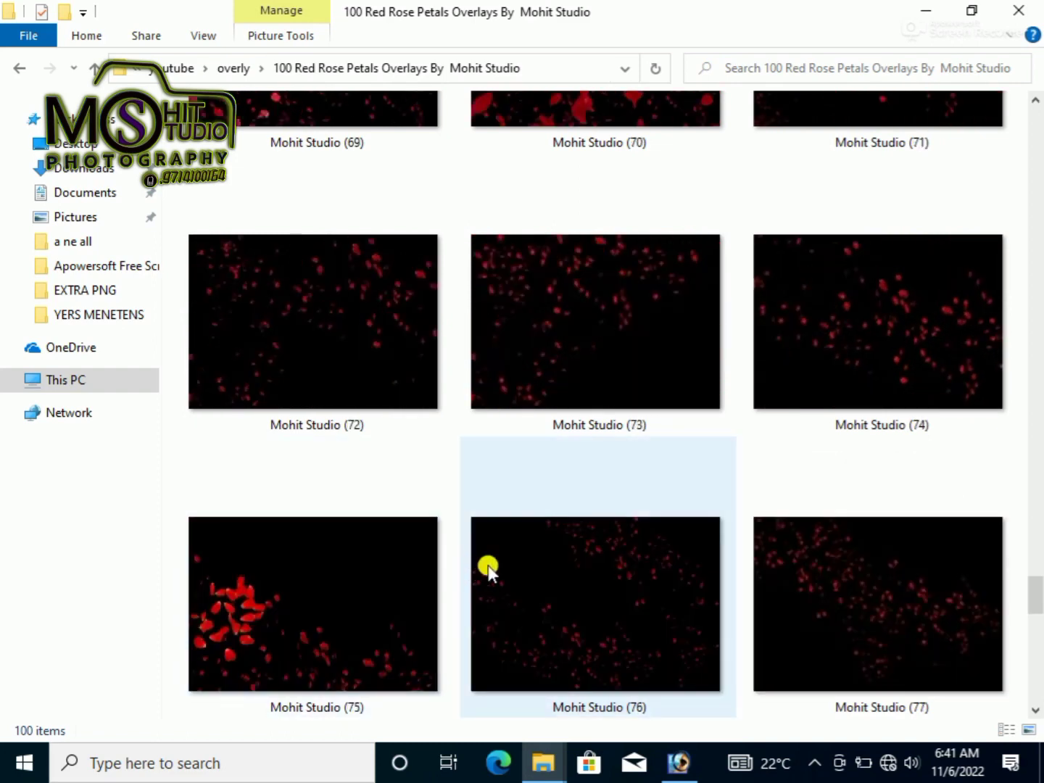
pyautogui.scroll(-1, 551, 578)
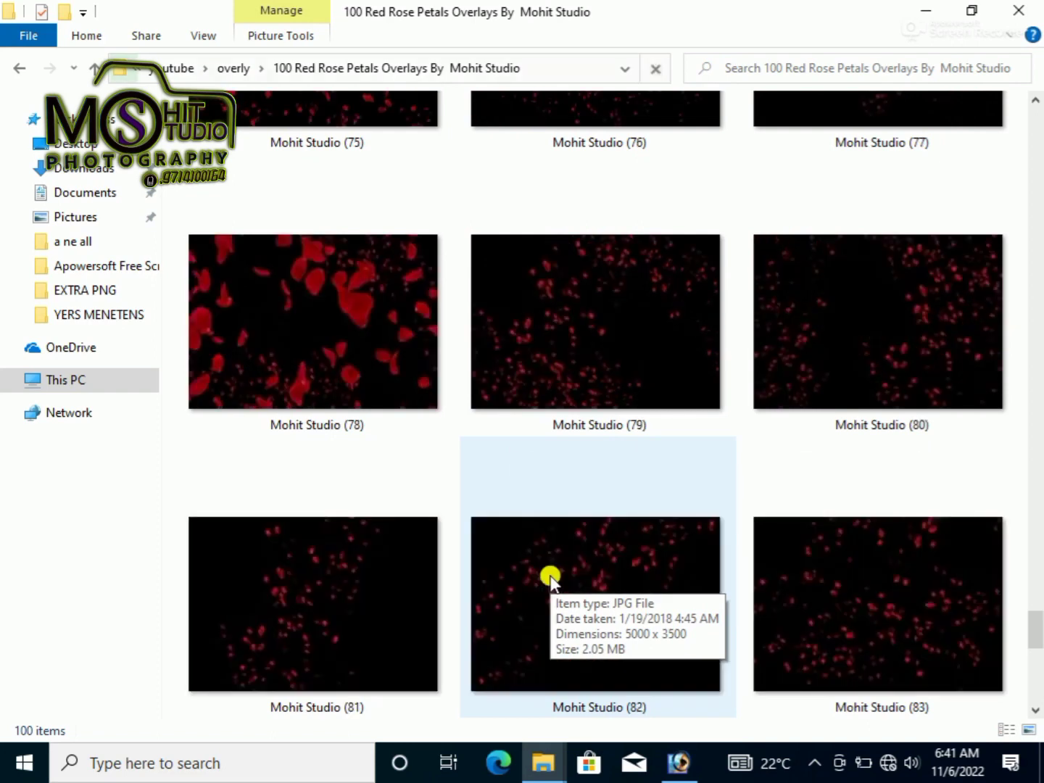
pyautogui.scroll(-1, 550, 579)
pyautogui.scroll(-1, 551, 578)
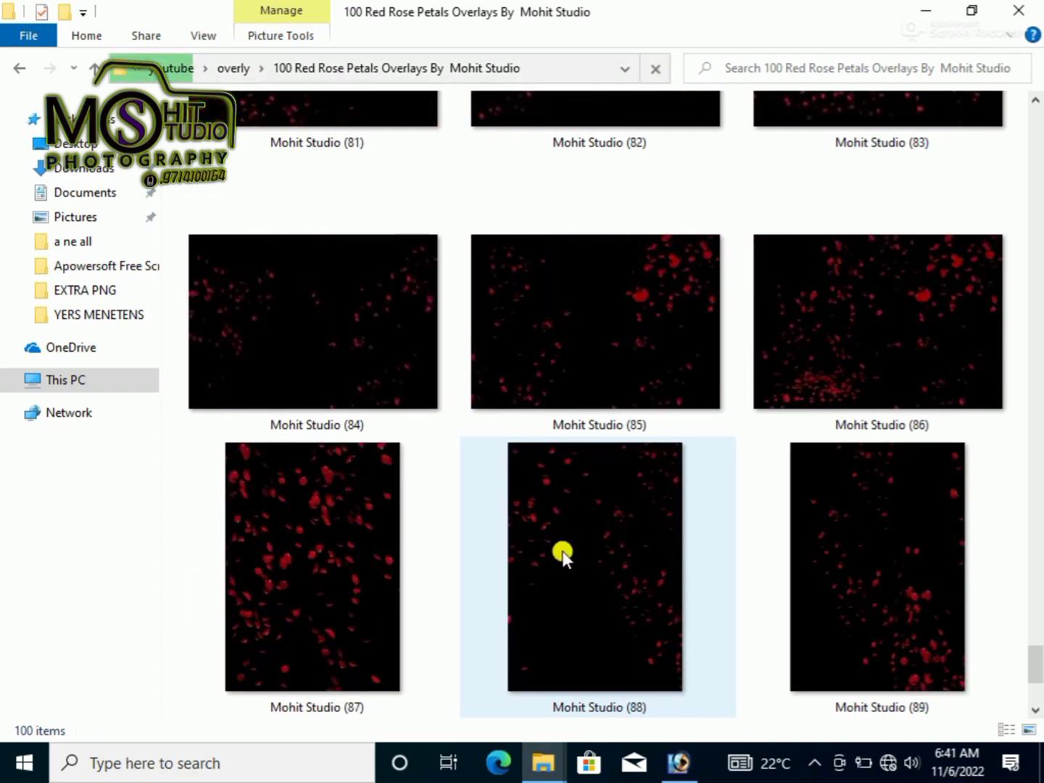
pyautogui.scroll(-1, 562, 553)
pyautogui.scroll(20, 571, 544)
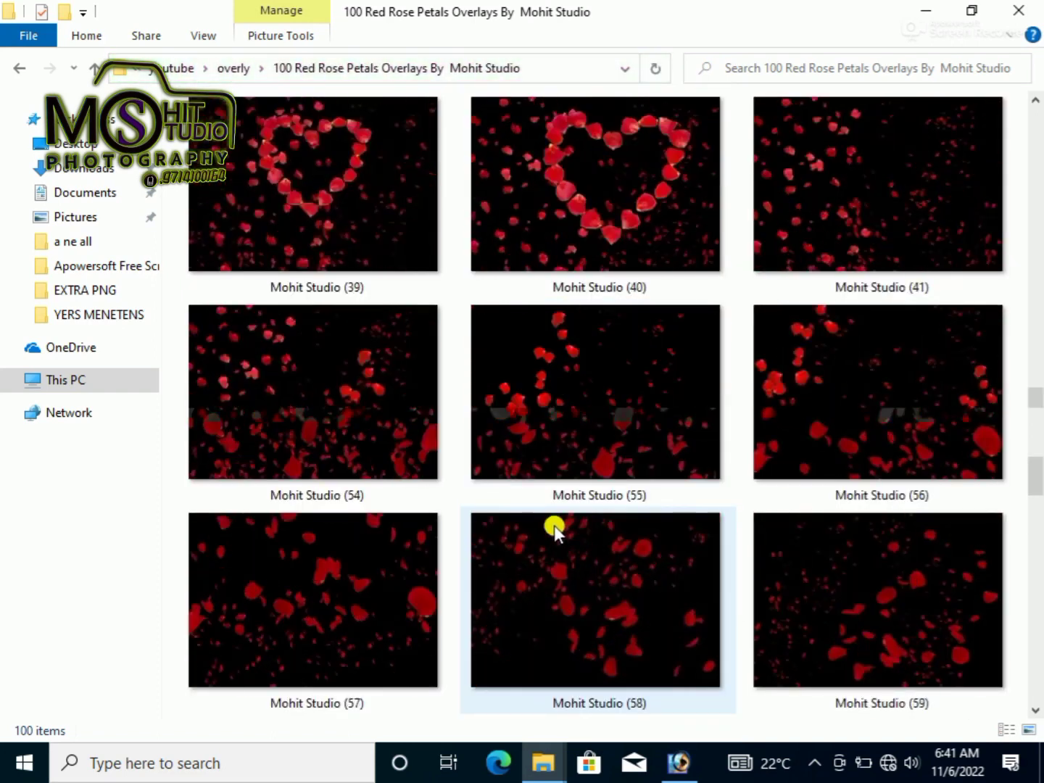
pyautogui.scroll(-3, 550, 522)
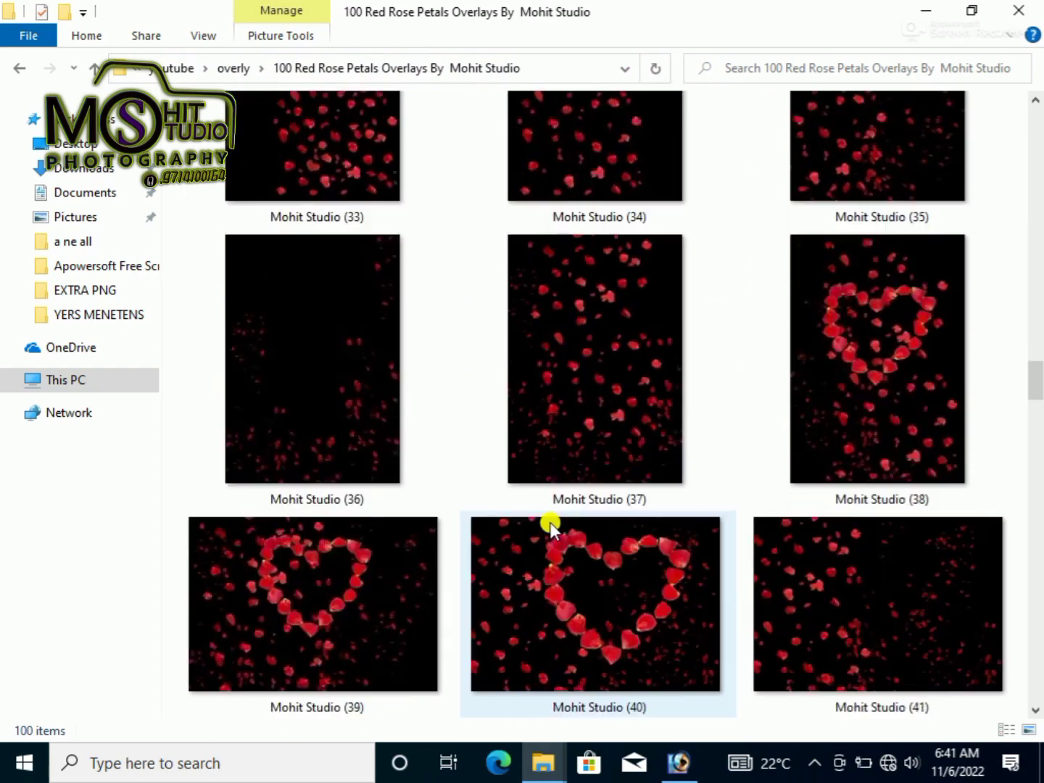
pyautogui.scroll(-2, 536, 522)
pyautogui.scroll(1, 536, 522)
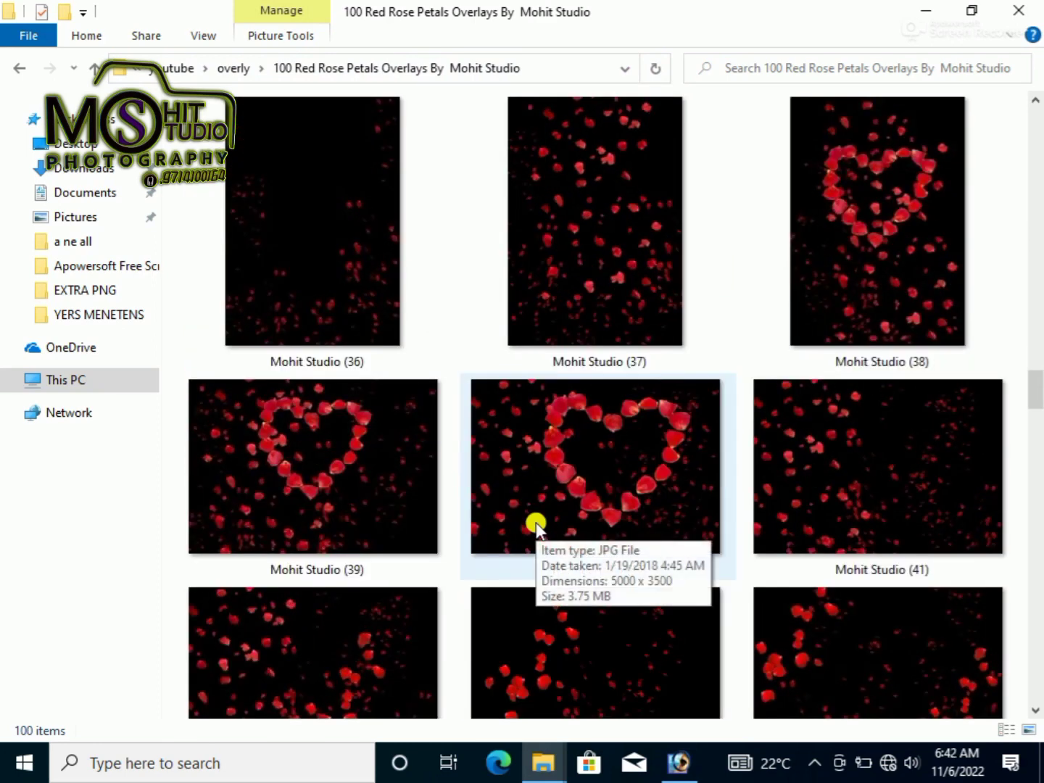
# Open the heart-shaped petal overlay Mohit Studio (39) in Adobe Photoshop and move its document window lower in the workspace
pyautogui.moveTo(321, 423); pyautogui.dragTo(669, 715)
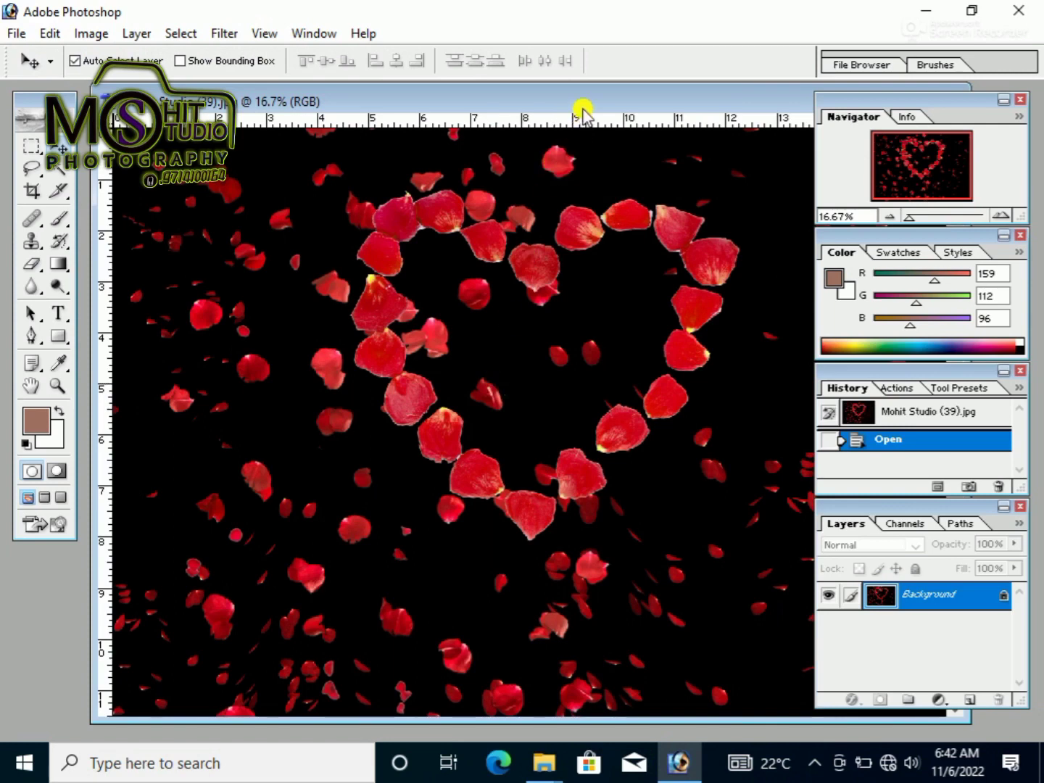
pyautogui.moveTo(566, 101); pyautogui.dragTo(368, 325)
# Create a new blank portrait document with a white background
pyautogui.click(16, 33)
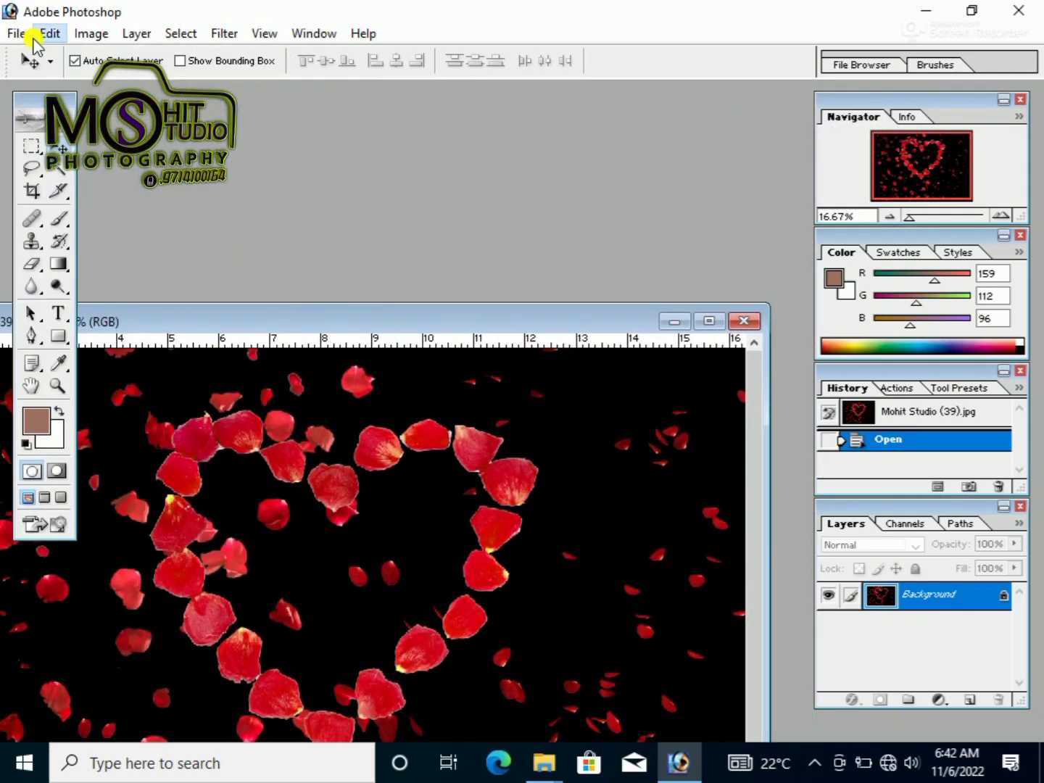
pyautogui.click(48, 33)
pyautogui.click(16, 32)
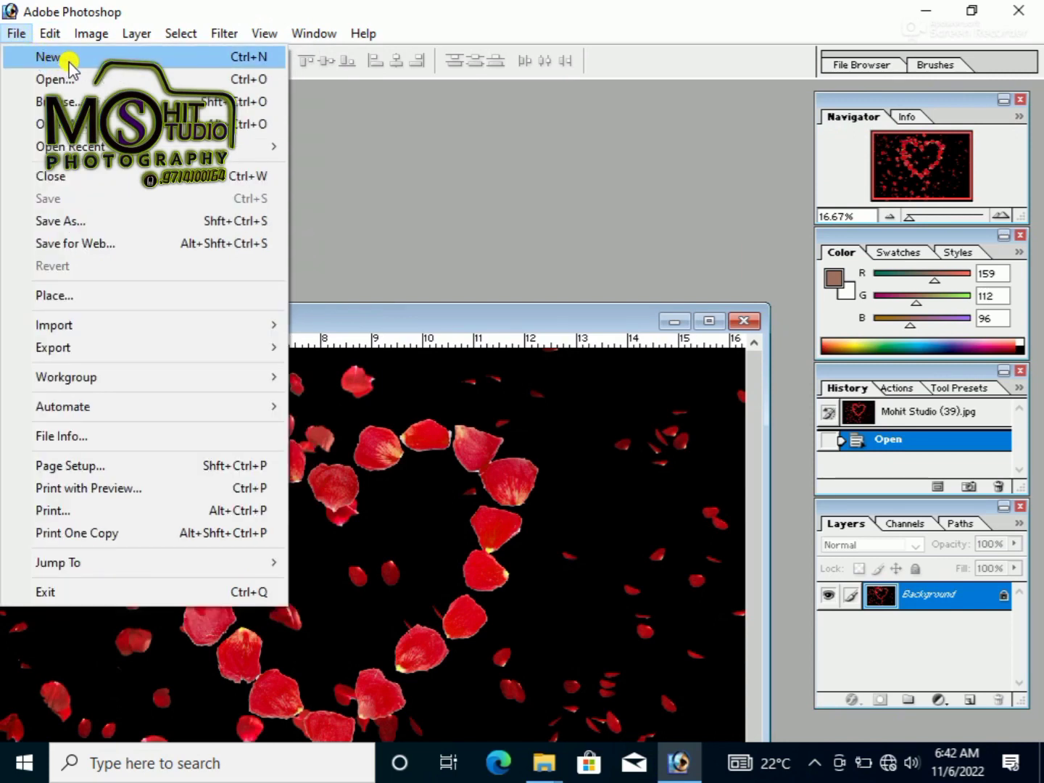
pyautogui.click(68, 58)
pyautogui.click(687, 251)
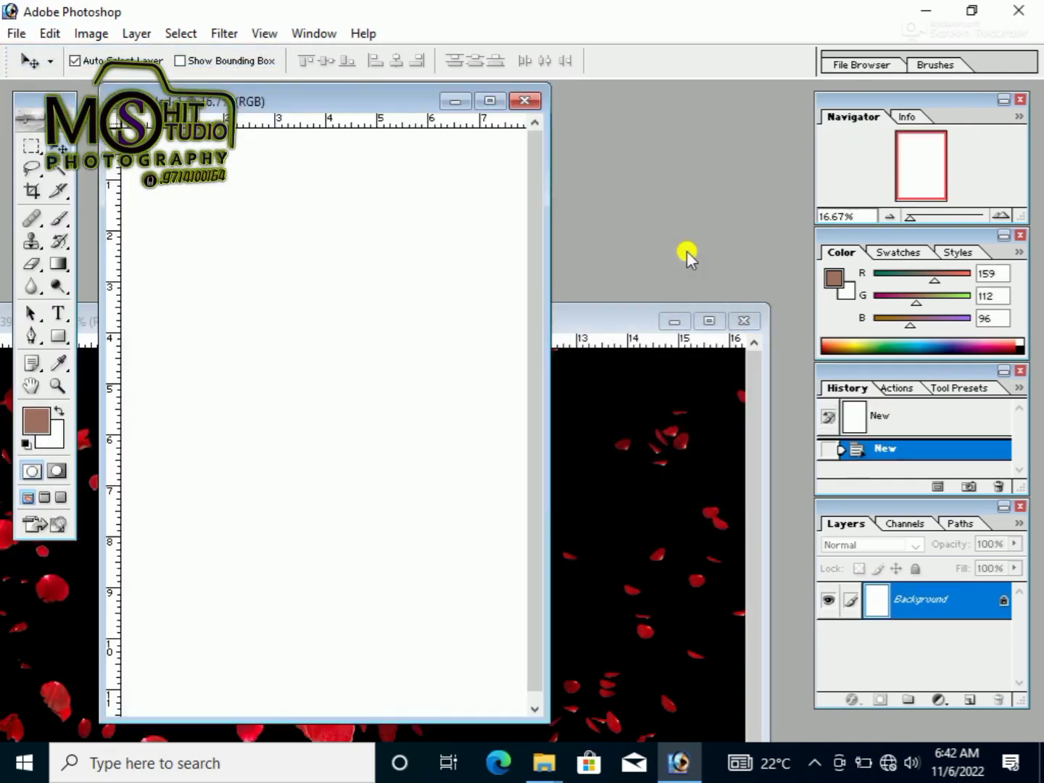
# Open A.k Editz Special Gift For 600- Subscribers (3).png and copy its cut-out woman into the lower middle of the blank document
pyautogui.hotkey('ctrl', 'o')
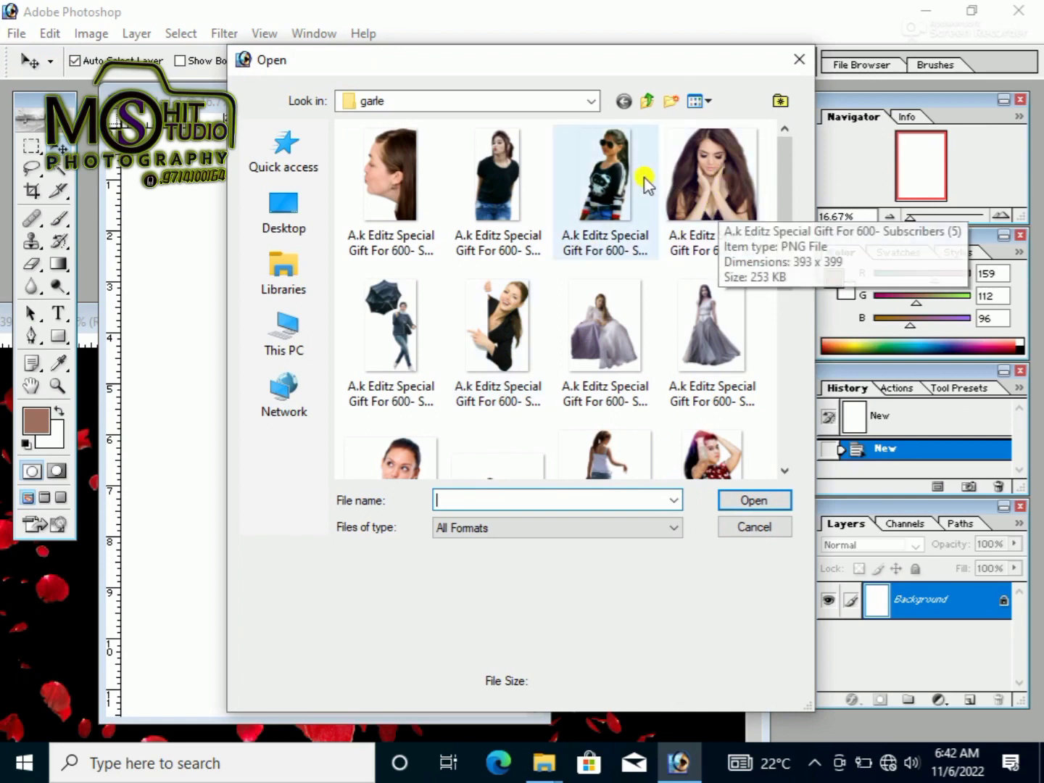
pyautogui.doubleClick(487, 166)
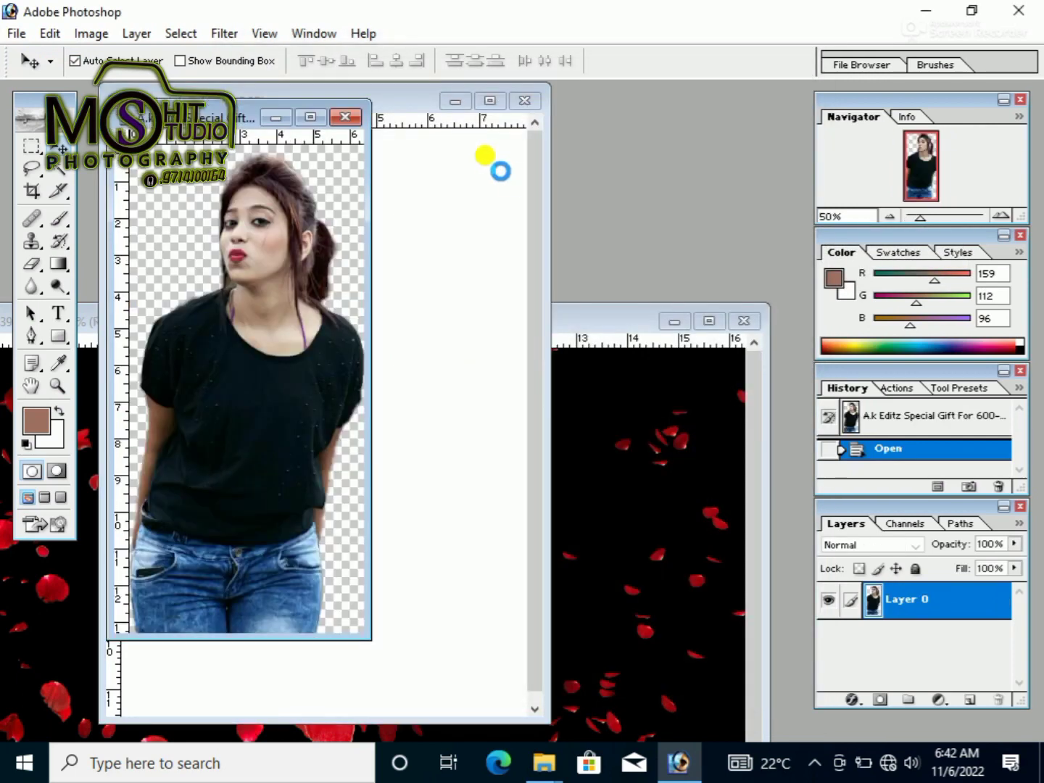
pyautogui.moveTo(242, 119); pyautogui.dragTo(585, 102)
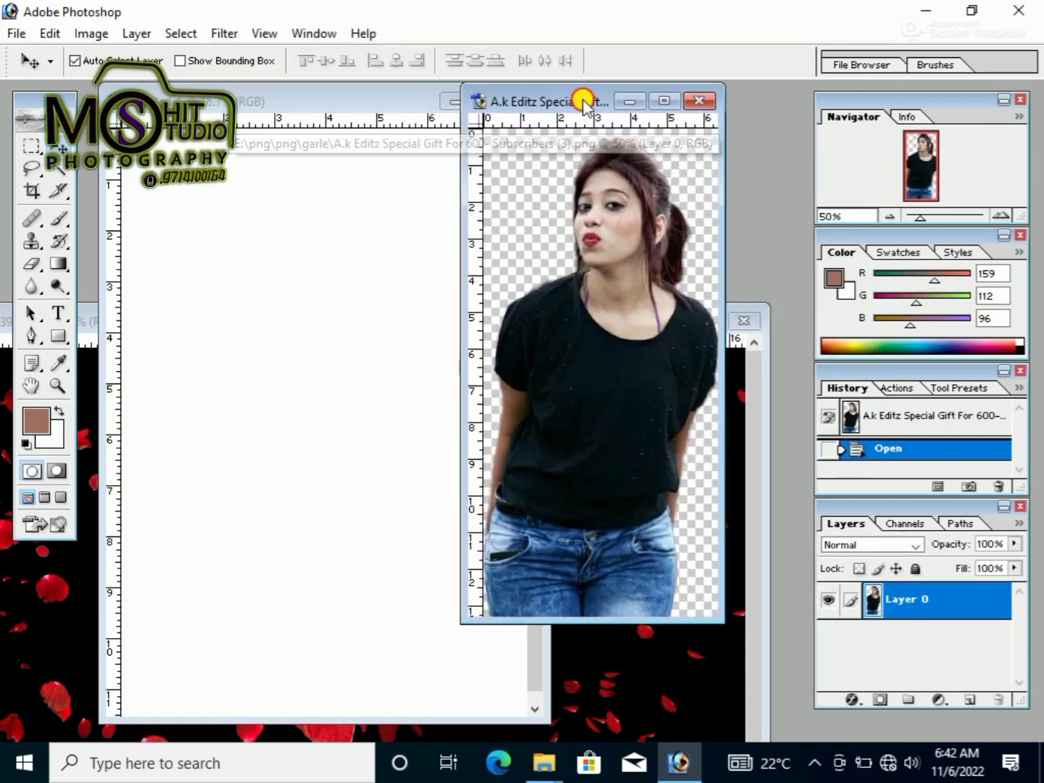
pyautogui.moveTo(590, 271); pyautogui.dragTo(457, 324)
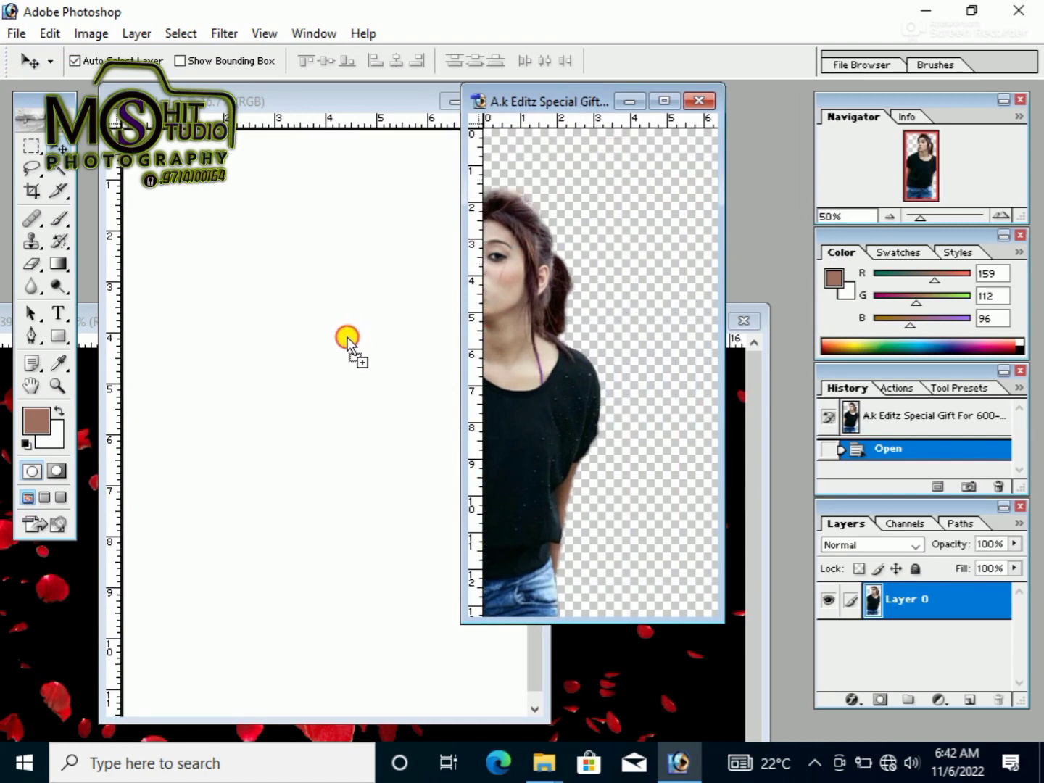
pyautogui.moveTo(348, 342); pyautogui.dragTo(302, 486)
# Free-transform the woman's layer, scaling it proportionally to about 366% so that she fills most of the page height
pyautogui.hotkey('ctrl', 't')
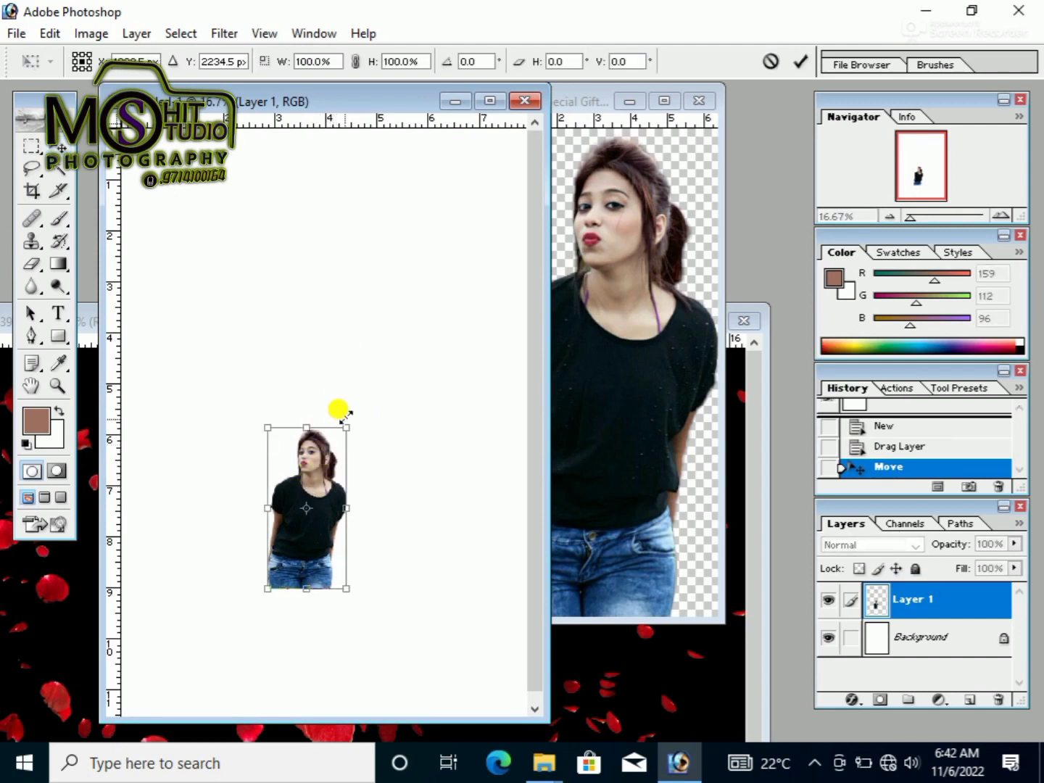
pyautogui.moveTo(347, 429); pyautogui.dragTo(273, 548)
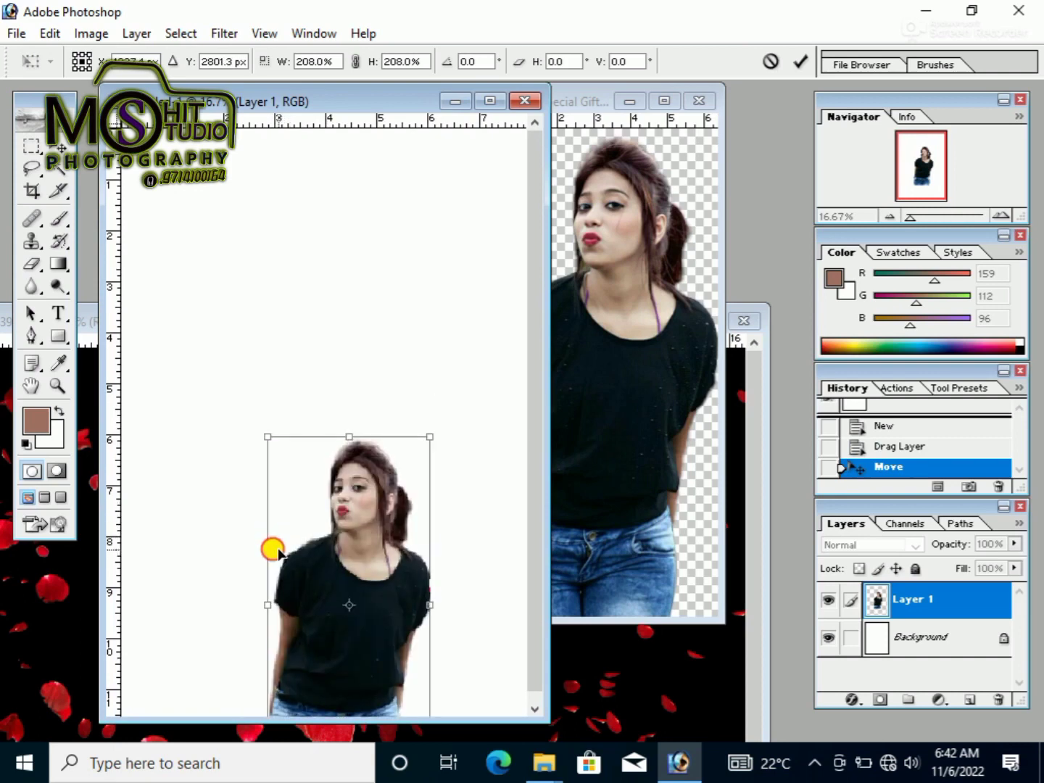
pyautogui.moveTo(264, 433); pyautogui.dragTo(149, 192)
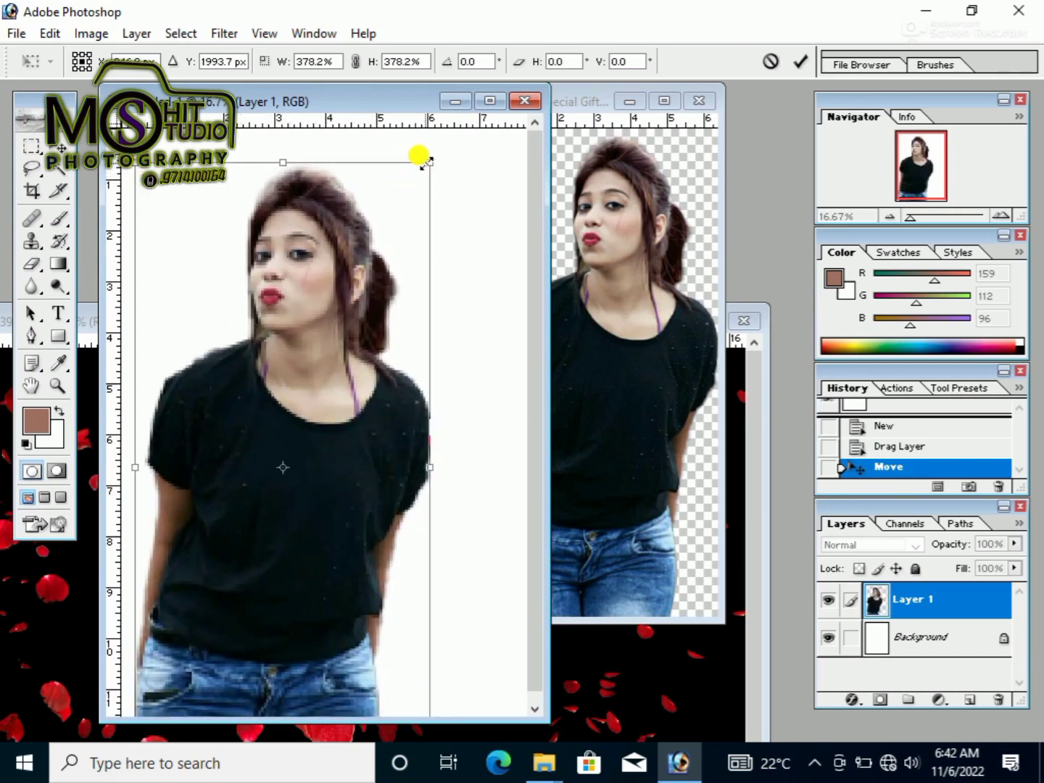
pyautogui.moveTo(424, 161); pyautogui.dragTo(422, 184)
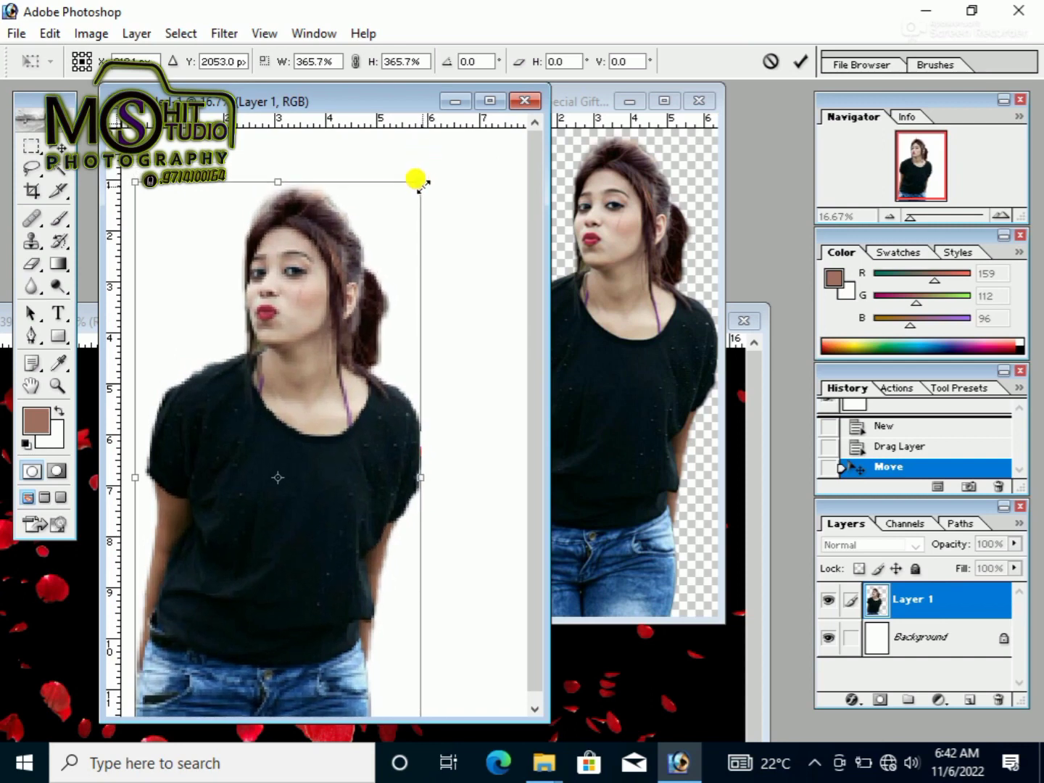
# Shift the enlarged woman right toward the page's horizontal centre and apply the transform
pyautogui.hotkey('shift', 'Right')
pyautogui.hotkey('shift', 'Right')
pyautogui.hotkey('shift', 'Right')
pyautogui.hotkey('shift', 'Right')
pyautogui.hotkey('shift', 'Right')
pyautogui.hotkey('shift', 'Right')
pyautogui.hotkey('shift', 'Right')
pyautogui.hotkey('shift', 'Right')
pyautogui.hotkey('shift', 'Right')
pyautogui.hotkey('shift', 'Right')
pyautogui.hotkey('shift', 'Right')
pyautogui.hotkey('shift', 'Right')
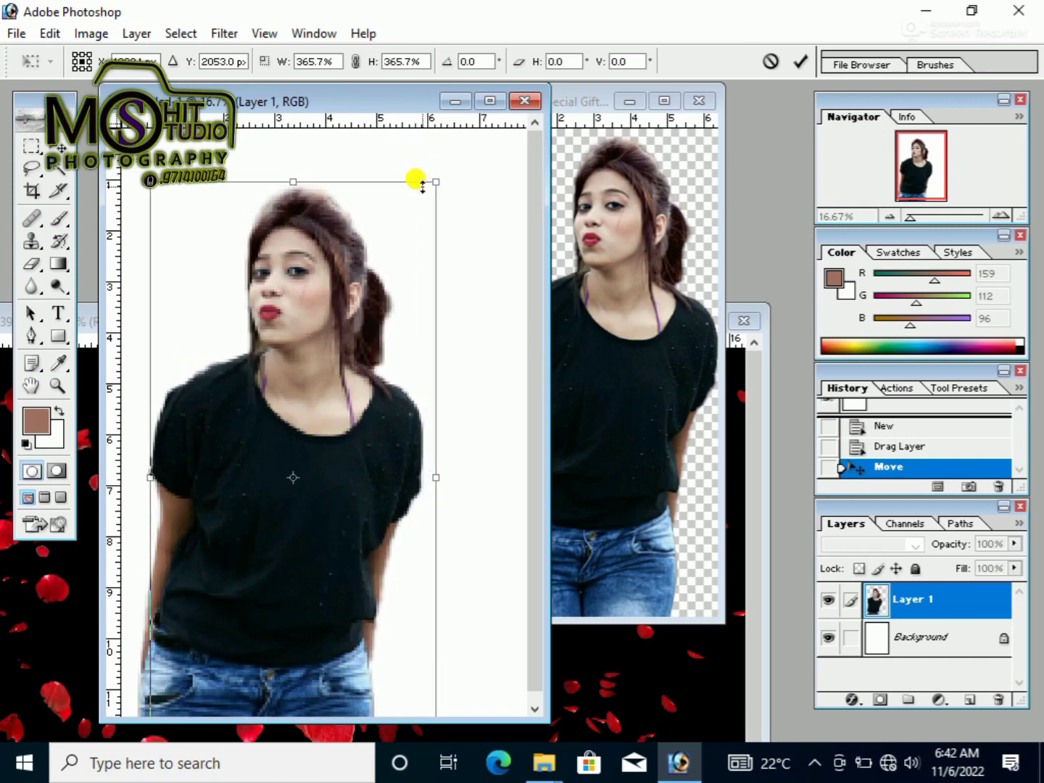
pyautogui.hotkey('shift', 'Right')
pyautogui.hotkey('shift', 'Right')
pyautogui.hotkey('shift', 'Right')
pyautogui.hotkey('shift', 'Right')
pyautogui.hotkey('shift', 'Right')
pyautogui.hotkey('shift', 'Right')
pyautogui.hotkey('shift', 'Right')
pyautogui.hotkey('shift', 'Right')
pyautogui.hotkey('shift', 'Right')
pyautogui.hotkey('shift', 'Right')
pyautogui.hotkey('shift', 'Right')
pyautogui.hotkey('shift', 'Right')
pyautogui.hotkey('shift', 'Right')
pyautogui.hotkey('shift', 'Right')
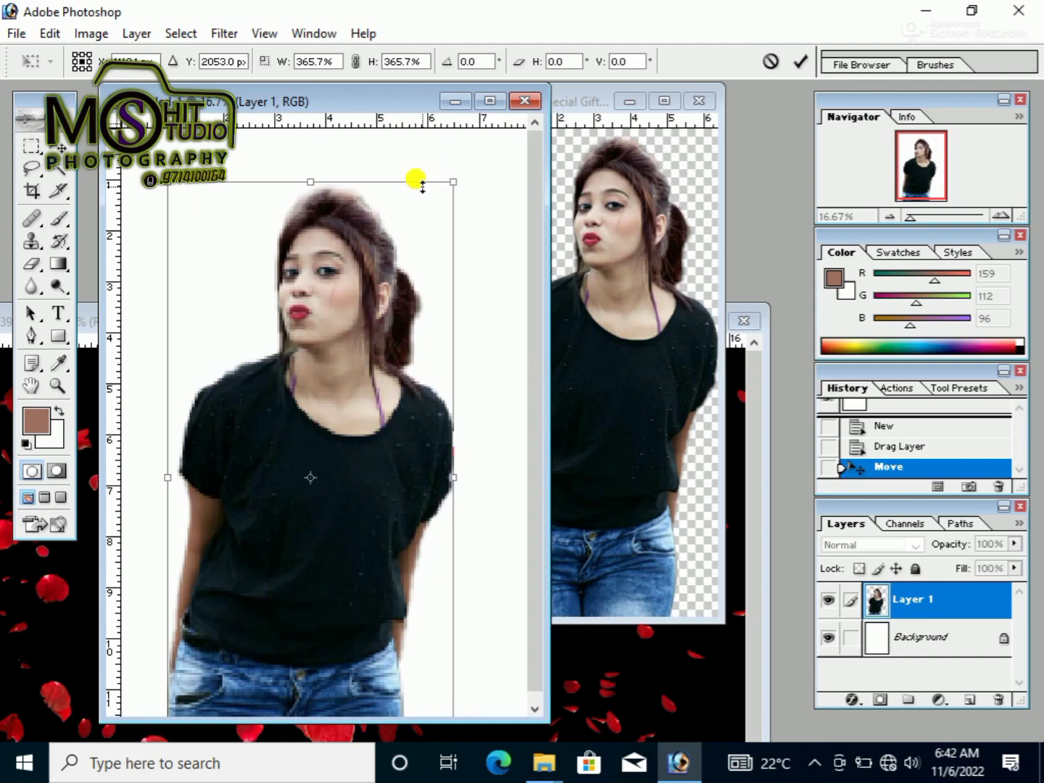
pyautogui.press('Return')
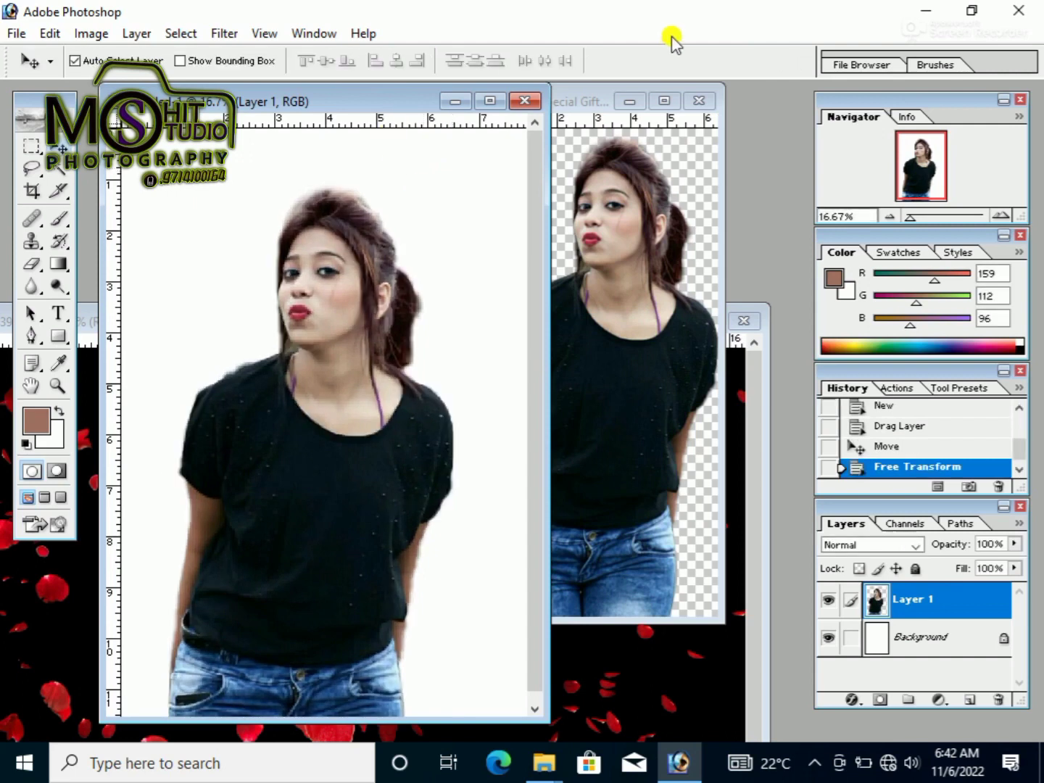
# Close the woman's source image, copy the petal-heart overlay into the portrait document, and position the heart around the middle of the page
pyautogui.click(701, 101)
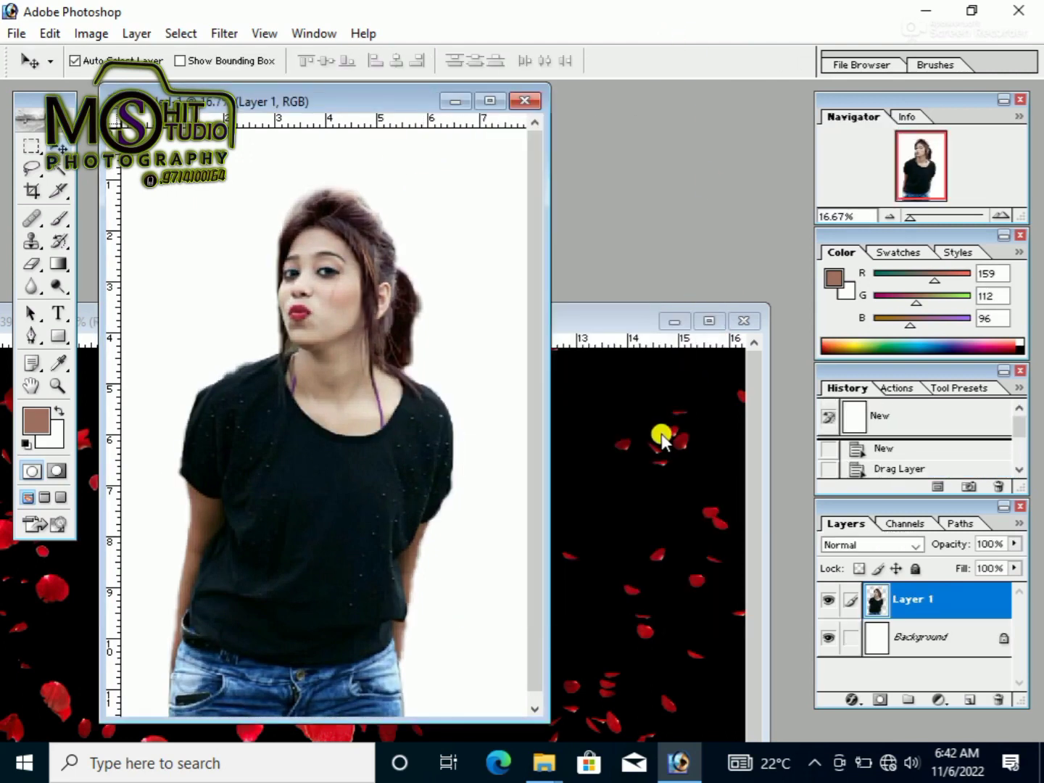
pyautogui.click(661, 434)
pyautogui.moveTo(474, 537); pyautogui.dragTo(383, 229)
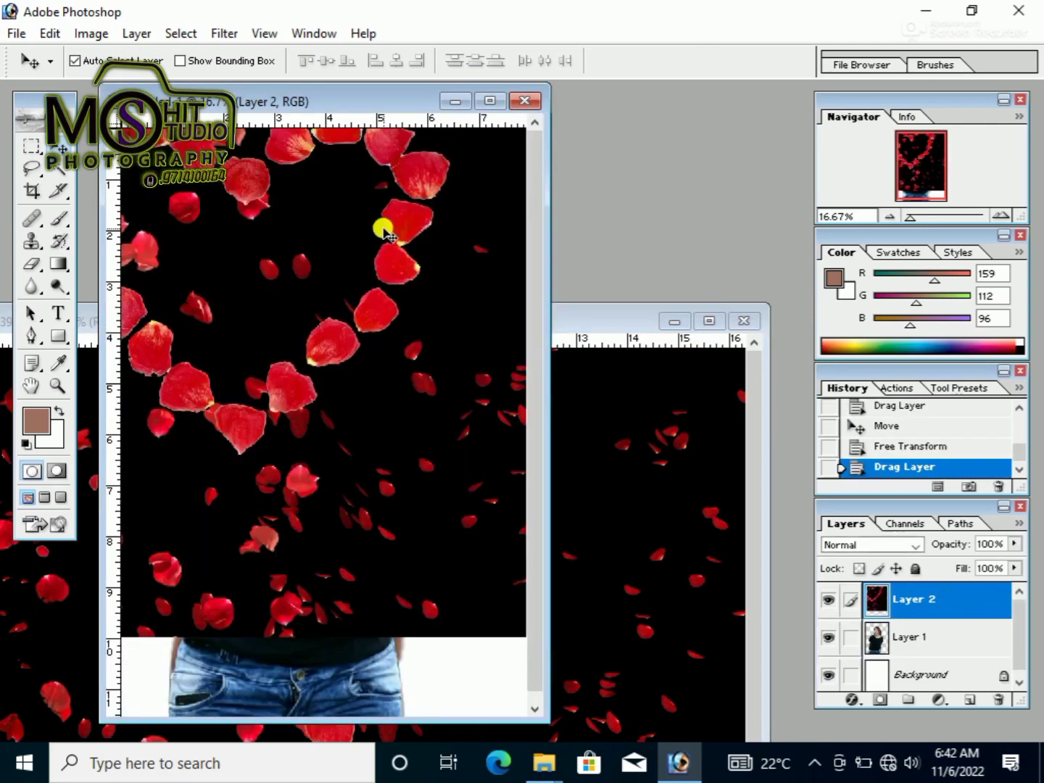
pyautogui.click(486, 102)
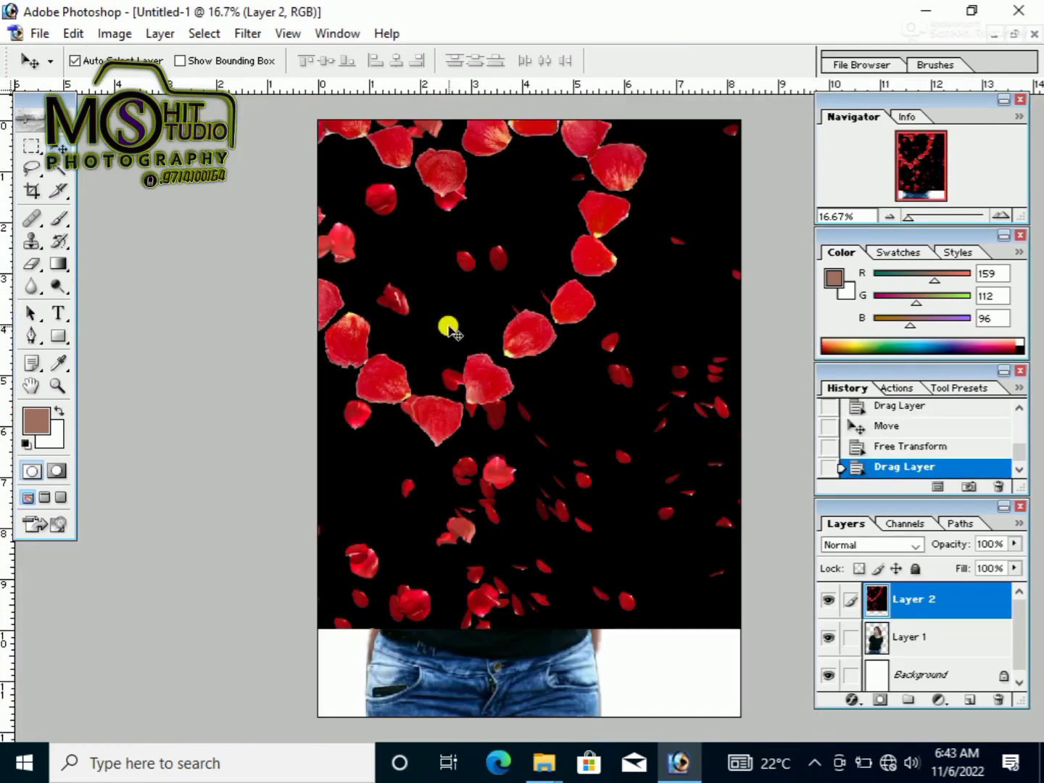
pyautogui.moveTo(447, 326); pyautogui.dragTo(495, 440)
# Try out blend modes on the petal-heart layer, from Soft Light through Luminosity and back up to Normal
pyautogui.click(918, 550)
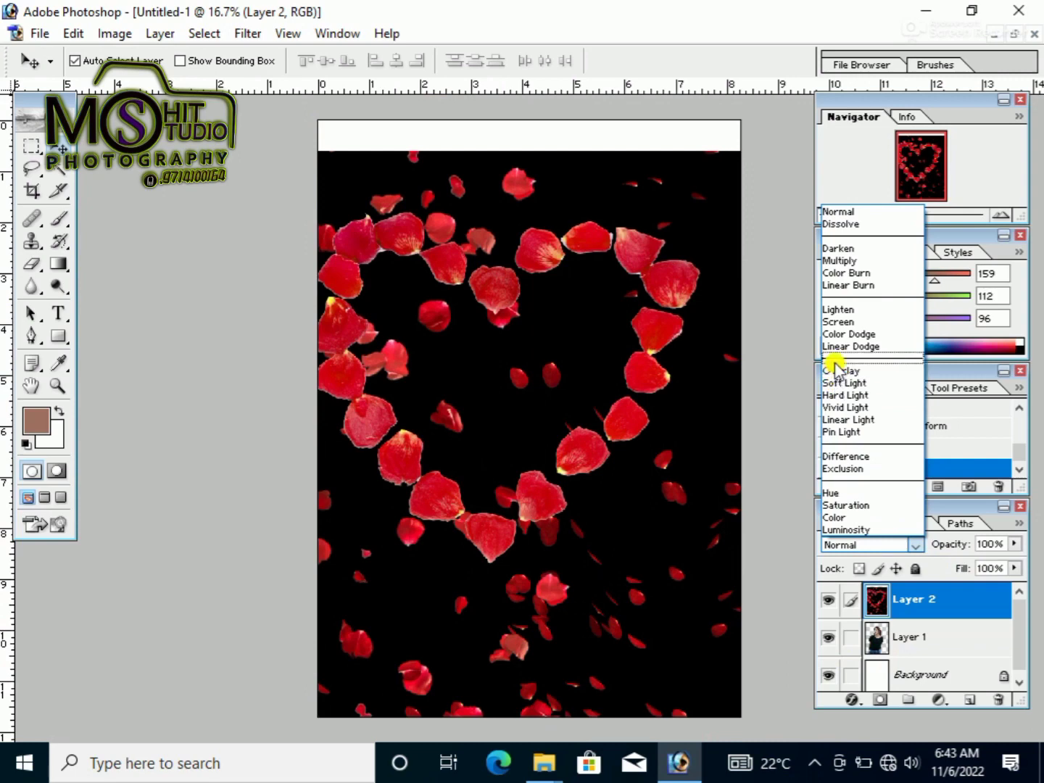
pyautogui.click(853, 383)
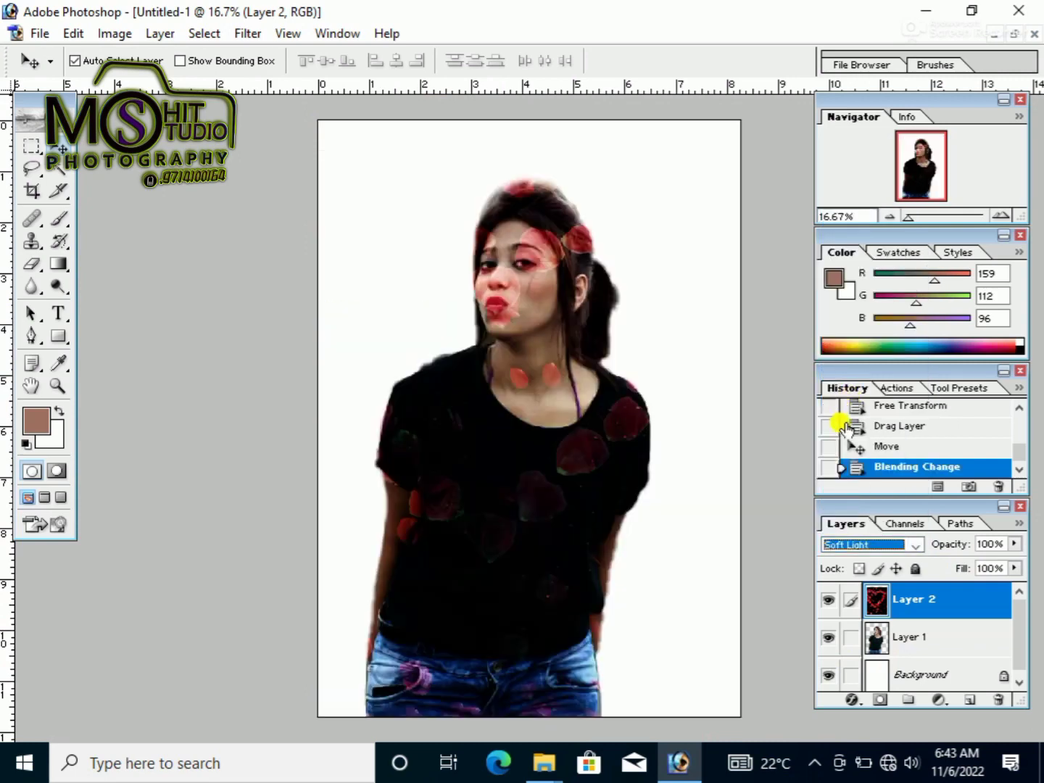
pyautogui.press('Down')
pyautogui.press('Down')
pyautogui.press('Down')
pyautogui.press('Down')
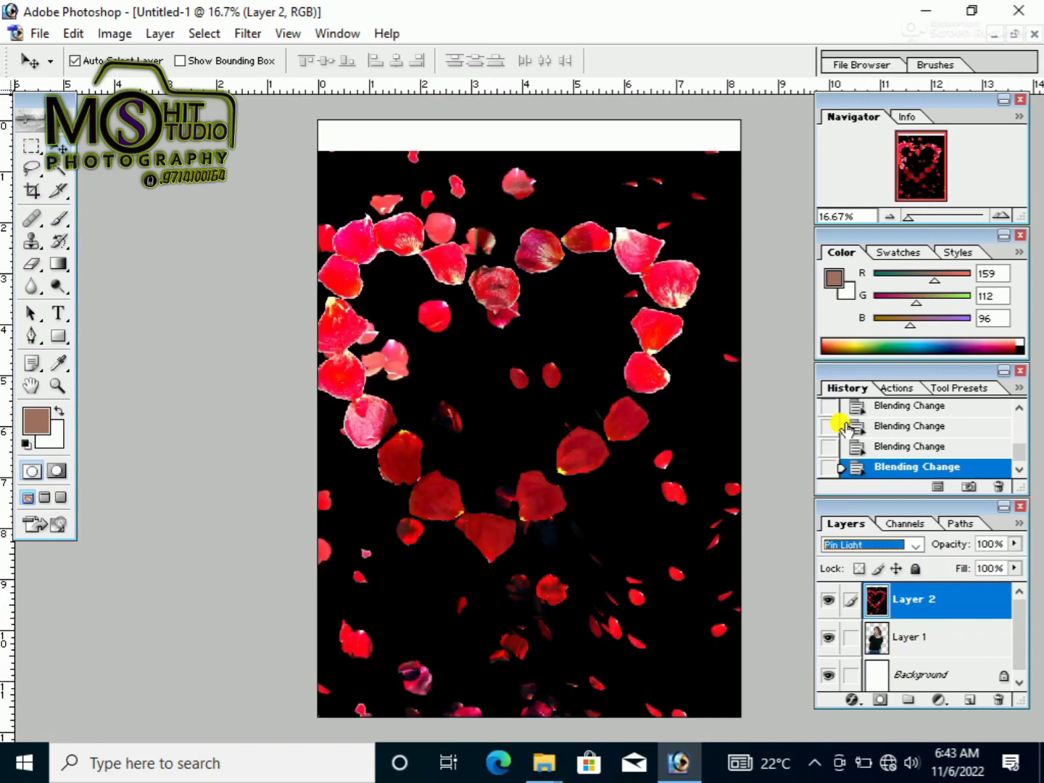
pyautogui.press('Down')
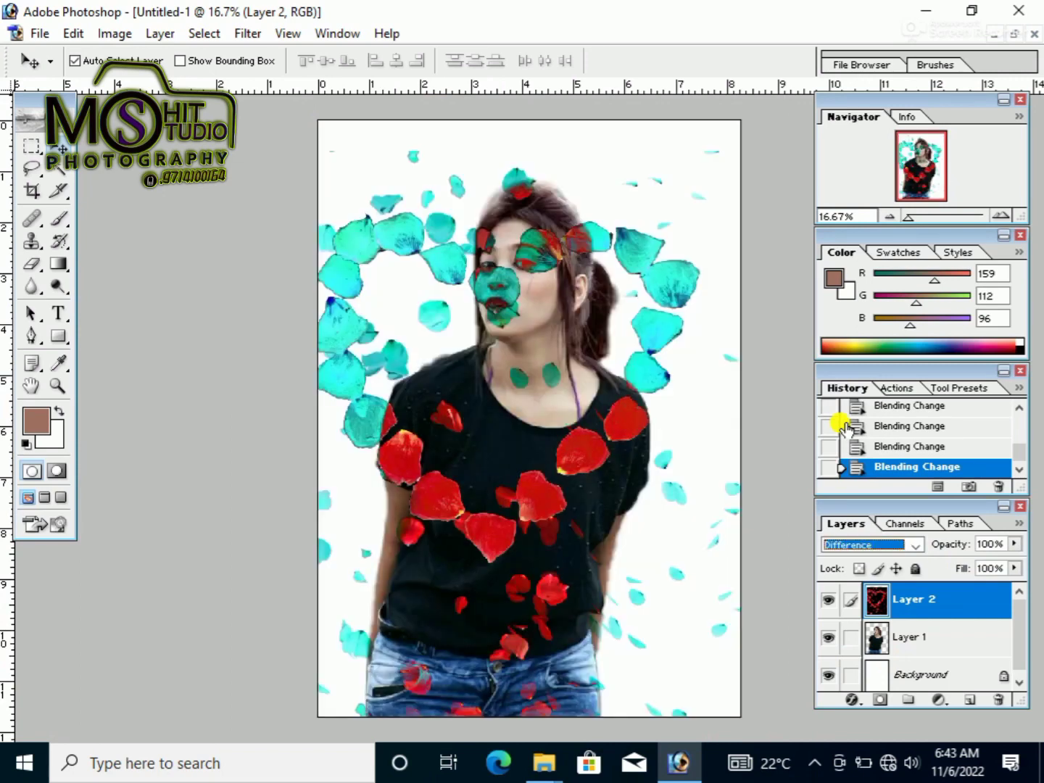
pyautogui.press('Down')
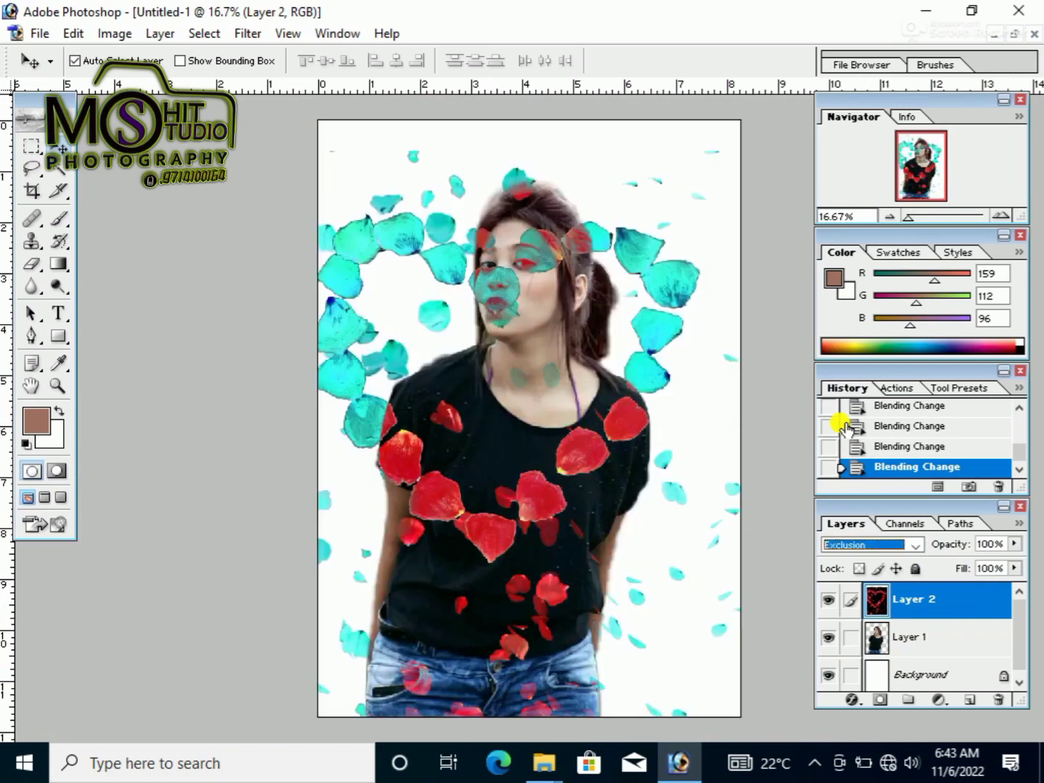
pyautogui.press('Down')
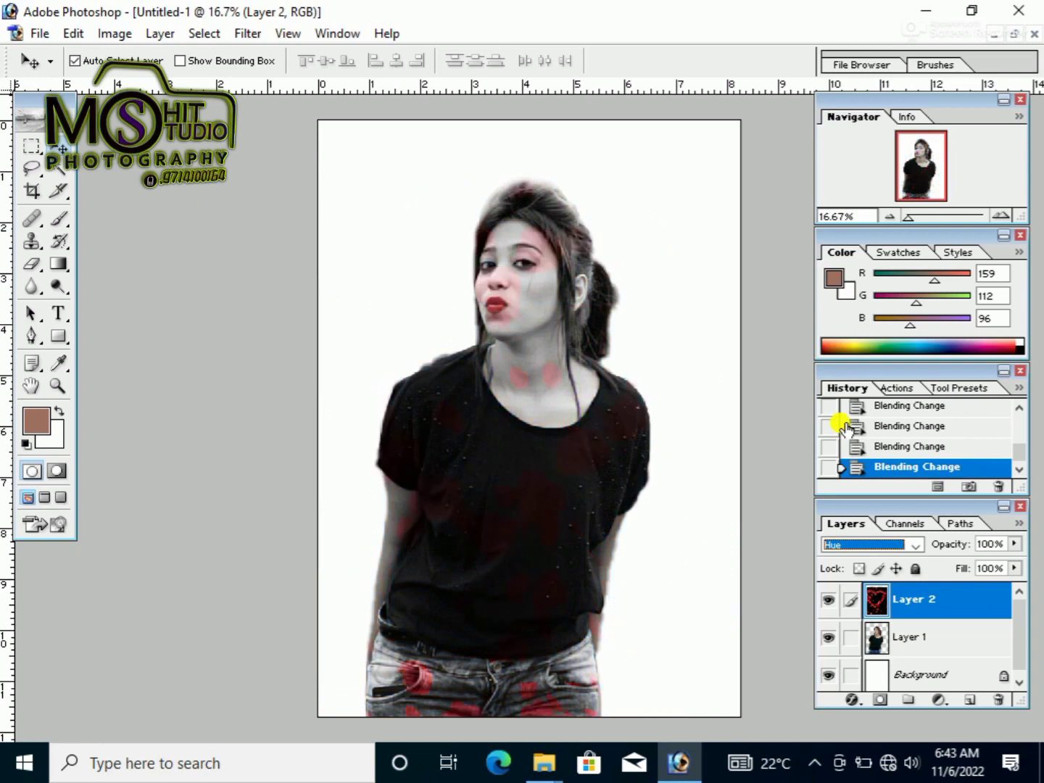
pyautogui.press('Down')
pyautogui.press('Down')
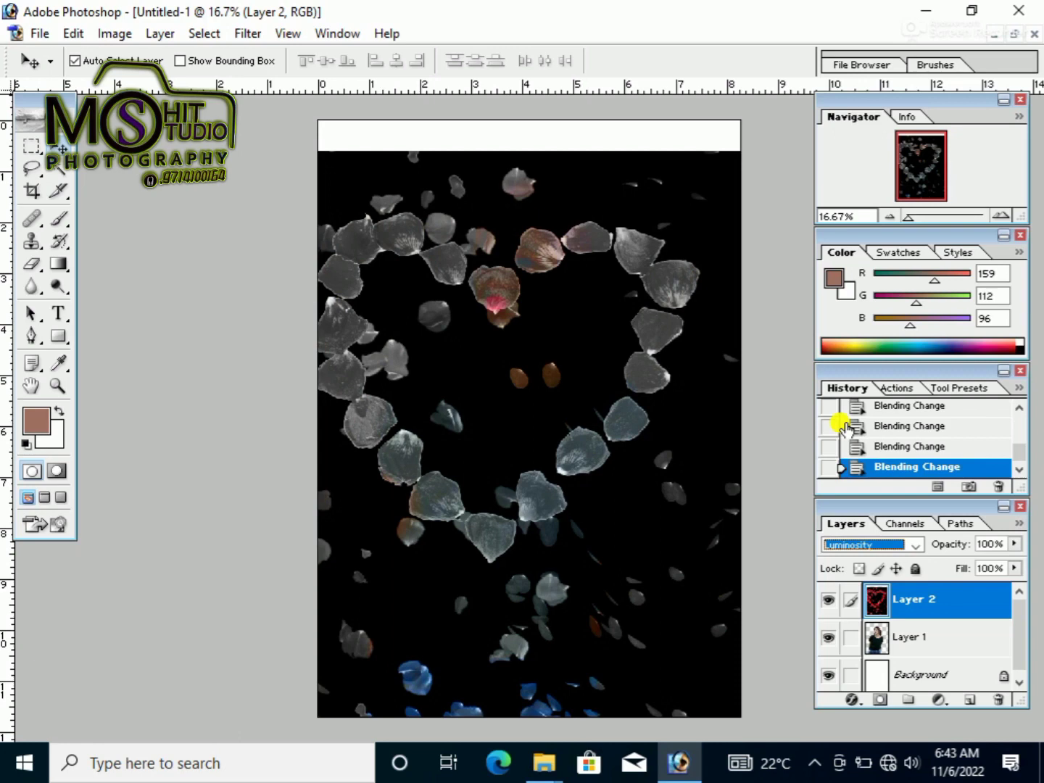
pyautogui.press('Up')
pyautogui.press('Up')
pyautogui.press('Up')
pyautogui.press('Up')
pyautogui.press('Up')
pyautogui.press('Up')
pyautogui.press('Up')
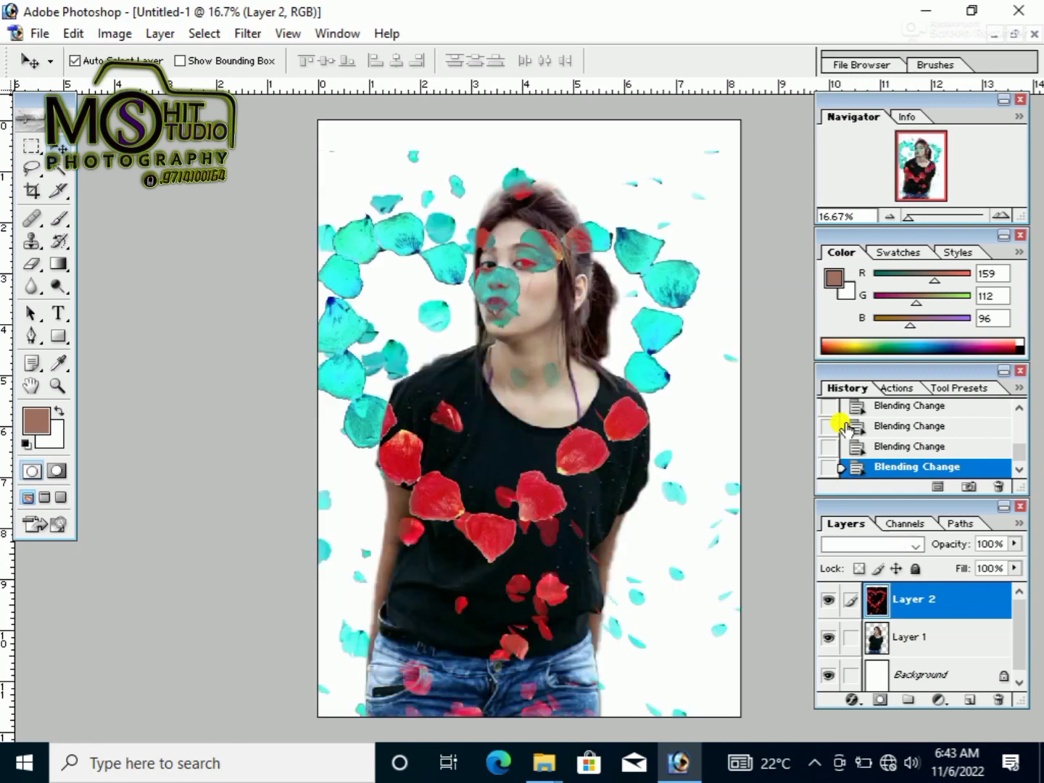
pyautogui.press('Up')
pyautogui.press('Up')
pyautogui.press('Up')
pyautogui.press('Up')
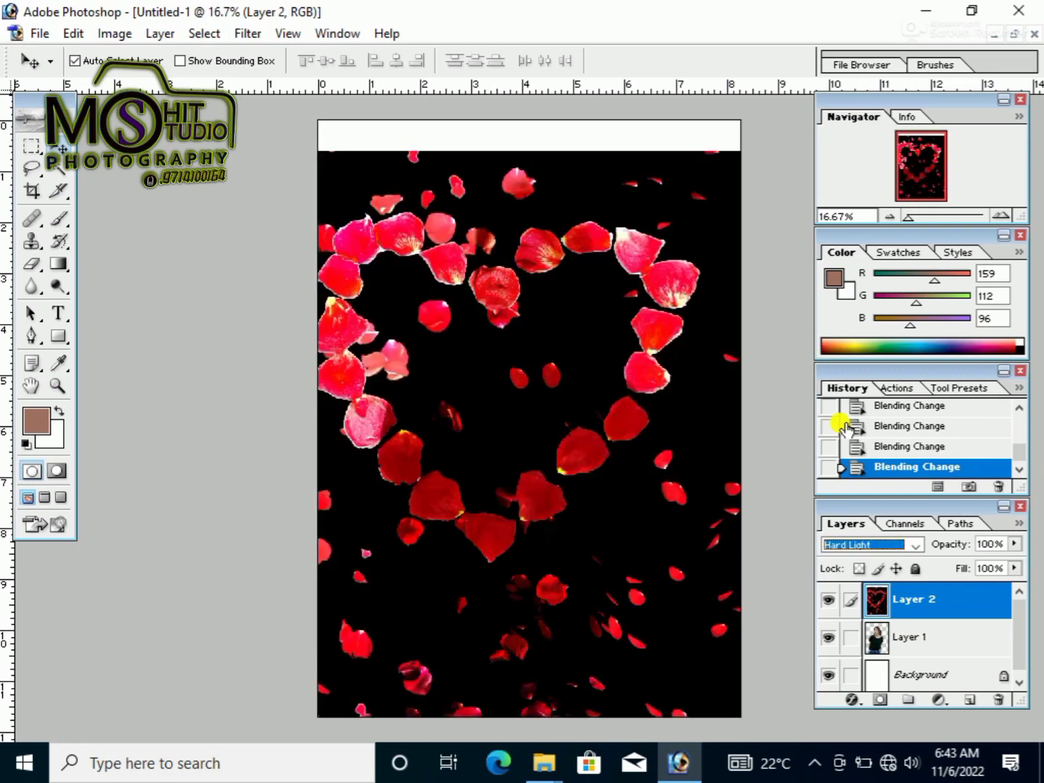
pyautogui.press('Up')
pyautogui.press('Up')
pyautogui.press('Up')
pyautogui.press('Up')
pyautogui.press('Up')
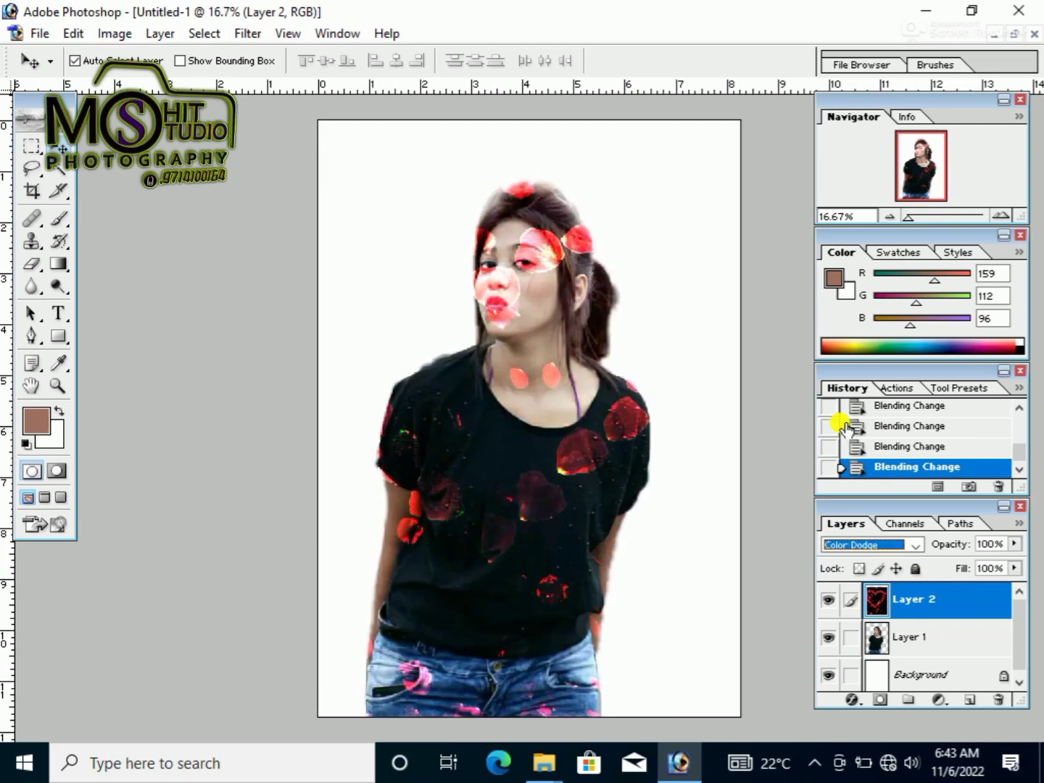
pyautogui.press('Up')
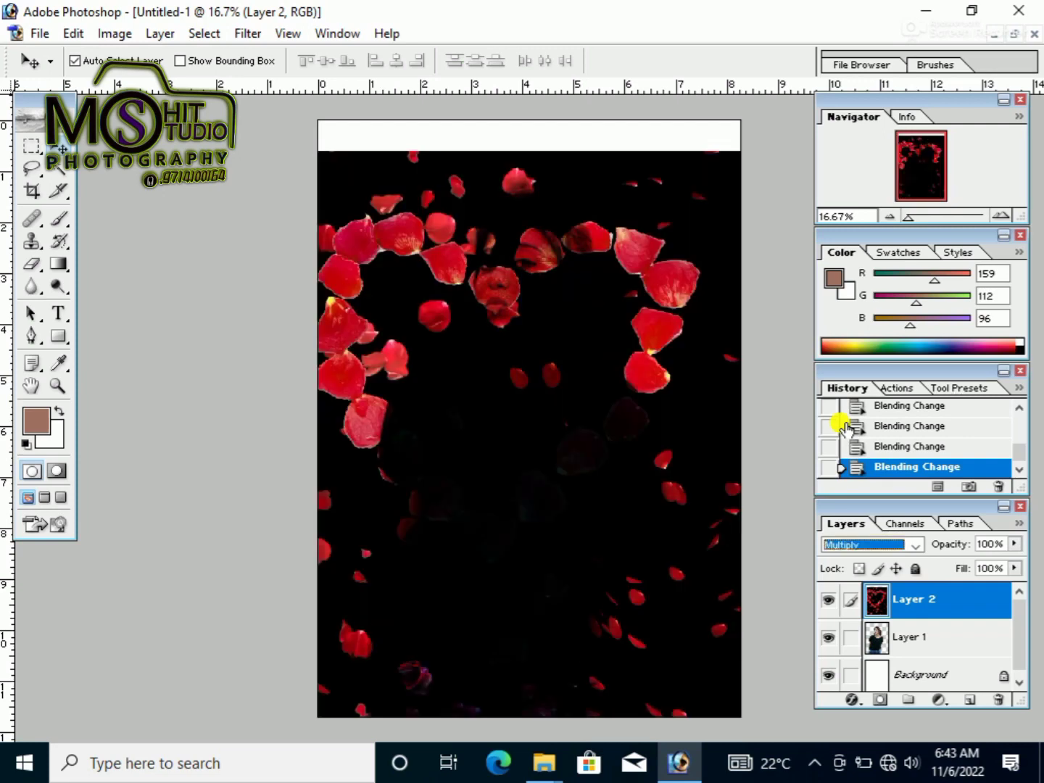
pyautogui.press('Up')
pyautogui.press('Up')
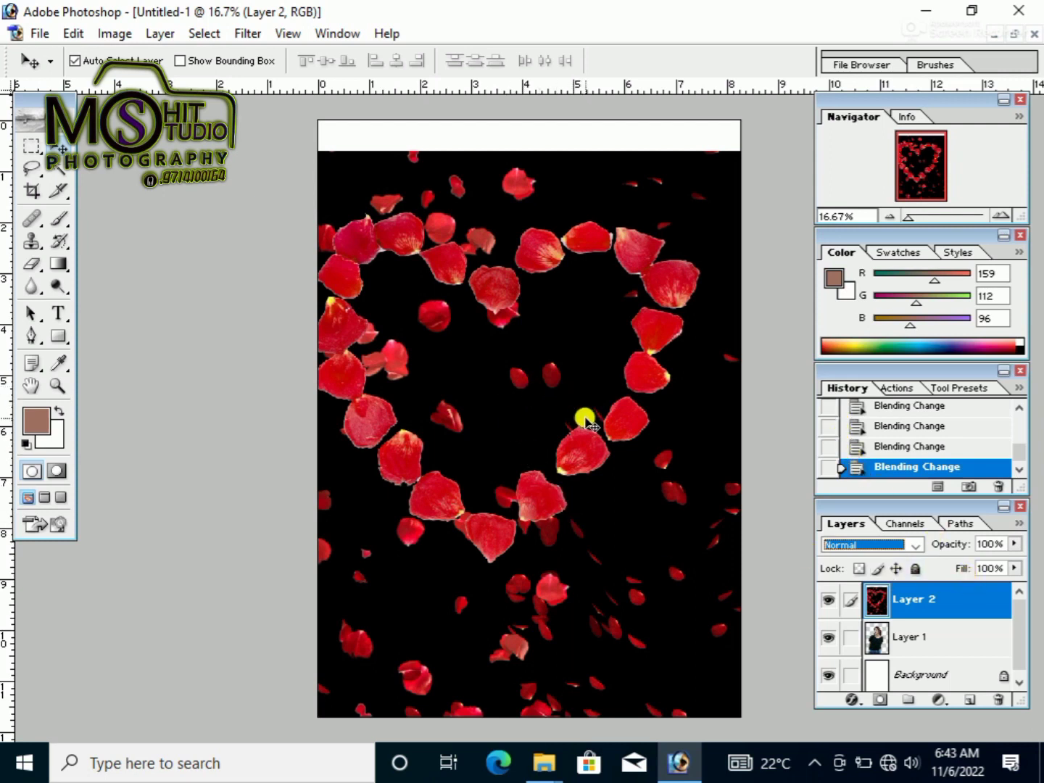
# Try the Screen blend mode on the petal-heart layer and return it to Normal
pyautogui.click(915, 543)
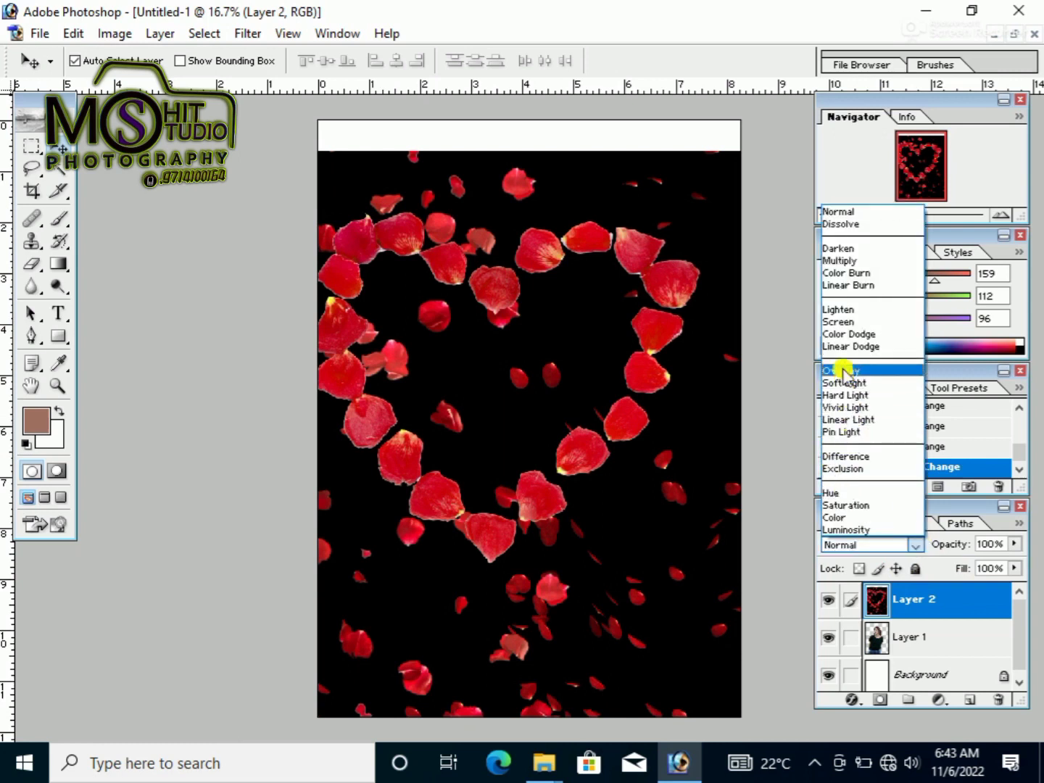
pyautogui.click(843, 321)
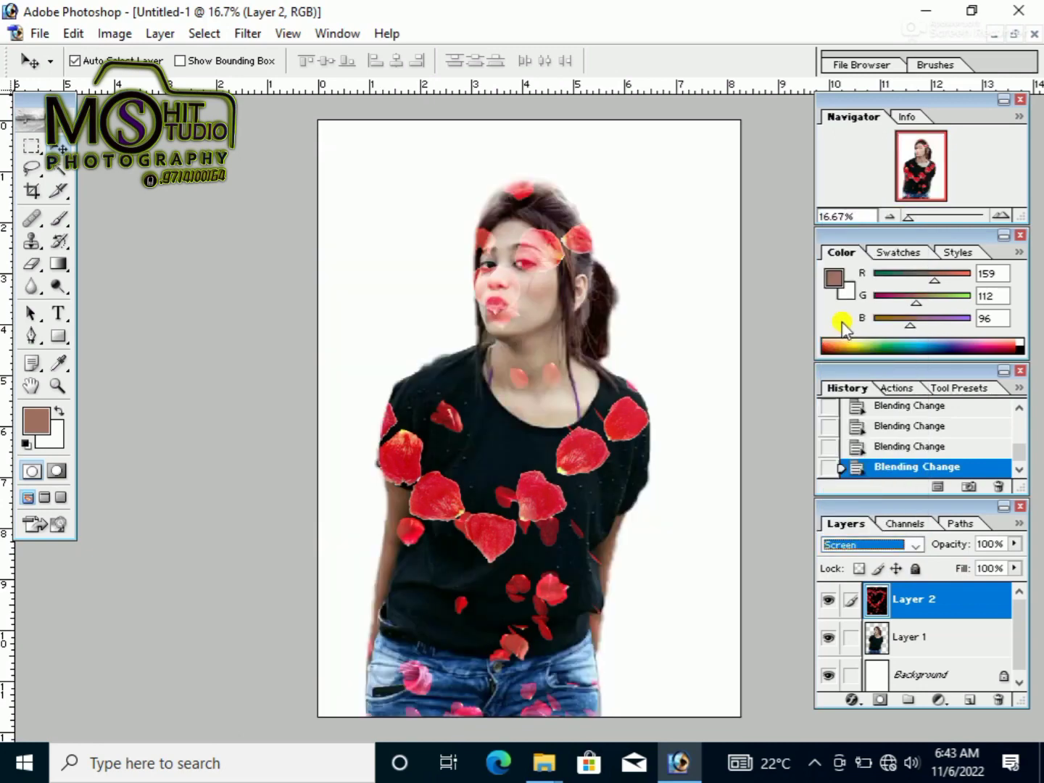
pyautogui.hotkey('shift', 'alt', 'n')
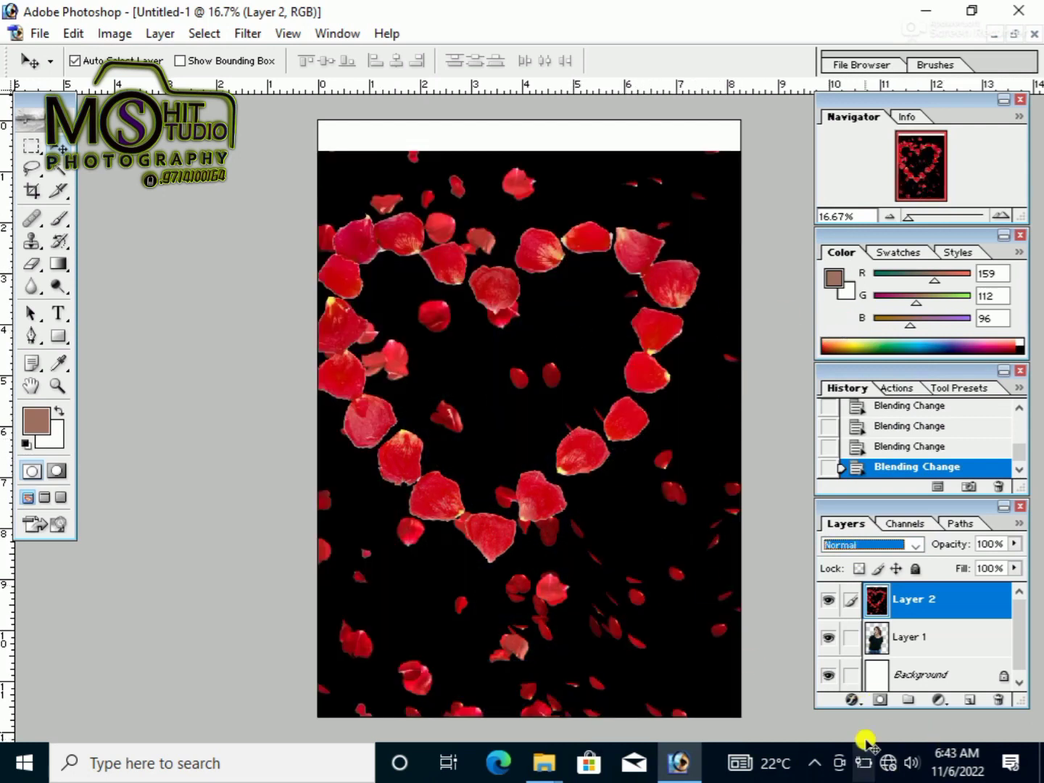
# Bring the woman's layer in front of the petal-heart layer and shift her down slightly
pyautogui.click(904, 639)
pyautogui.moveTo(904, 640); pyautogui.dragTo(906, 595)
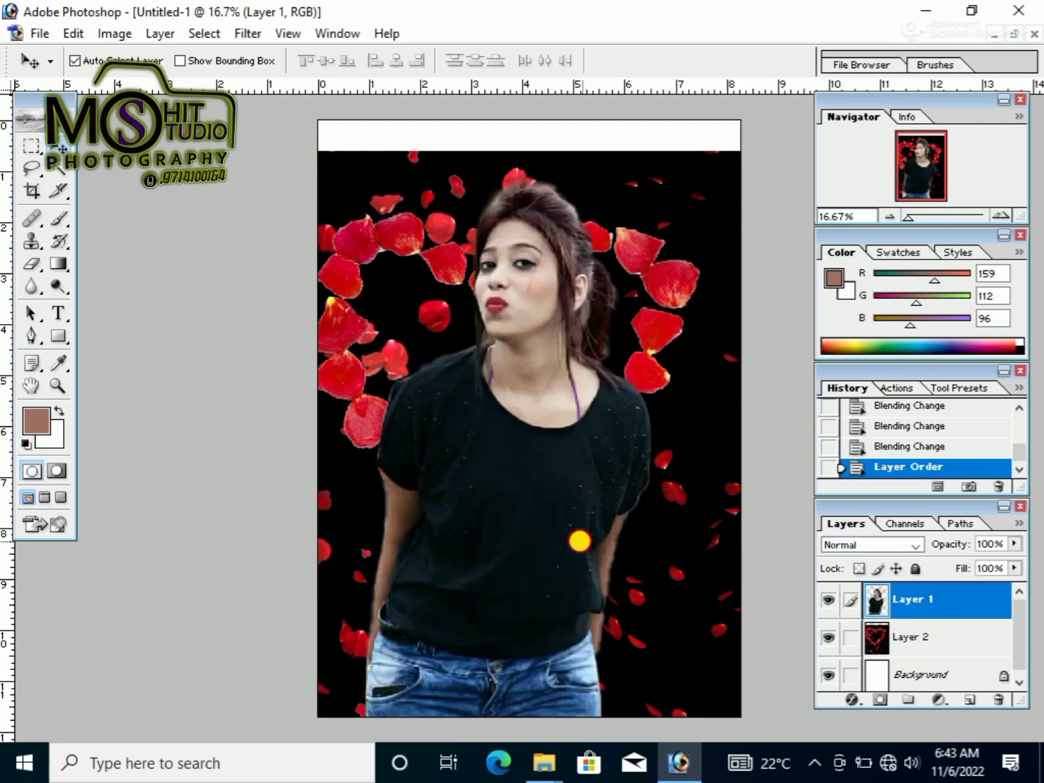
pyautogui.moveTo(577, 541); pyautogui.dragTo(584, 577)
# Raise the petal-heart layer to cover the page's upper edge and move the woman further down and slightly left
pyautogui.click(681, 468)
pyautogui.moveTo(682, 467); pyautogui.dragTo(688, 438)
pyautogui.click(552, 533)
pyautogui.moveTo(552, 534); pyautogui.dragTo(533, 567)
# Reduce the petal-heart layer's opacity to 62%
pyautogui.click(682, 462)
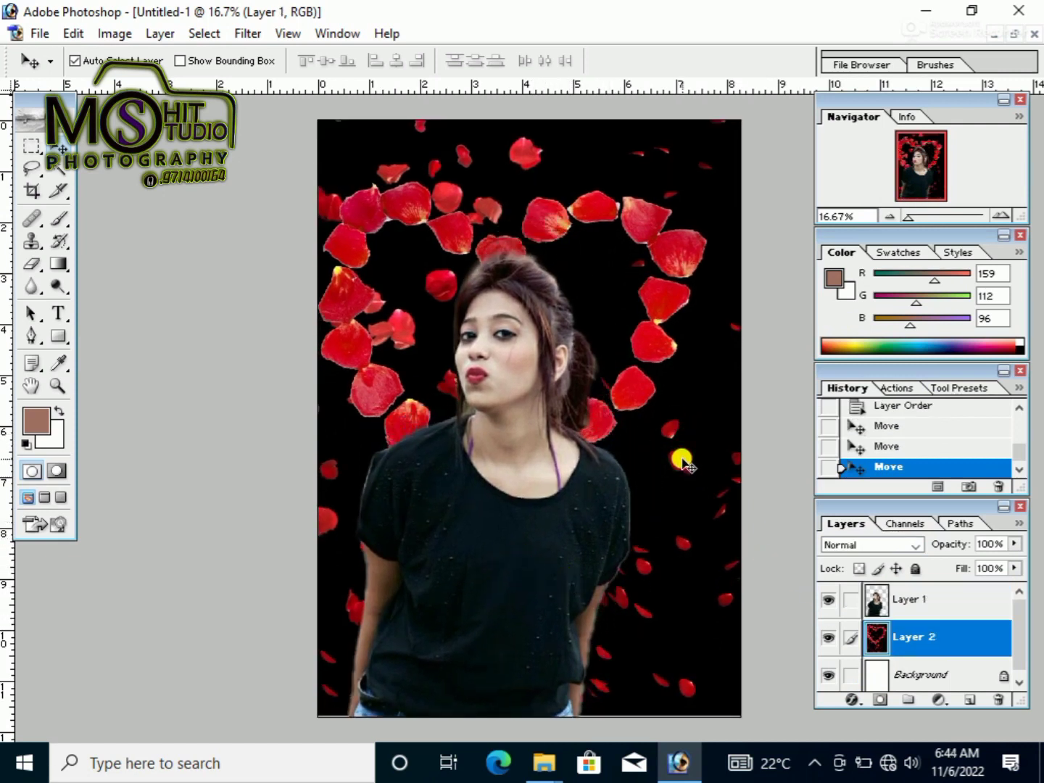
pyautogui.click(1017, 545)
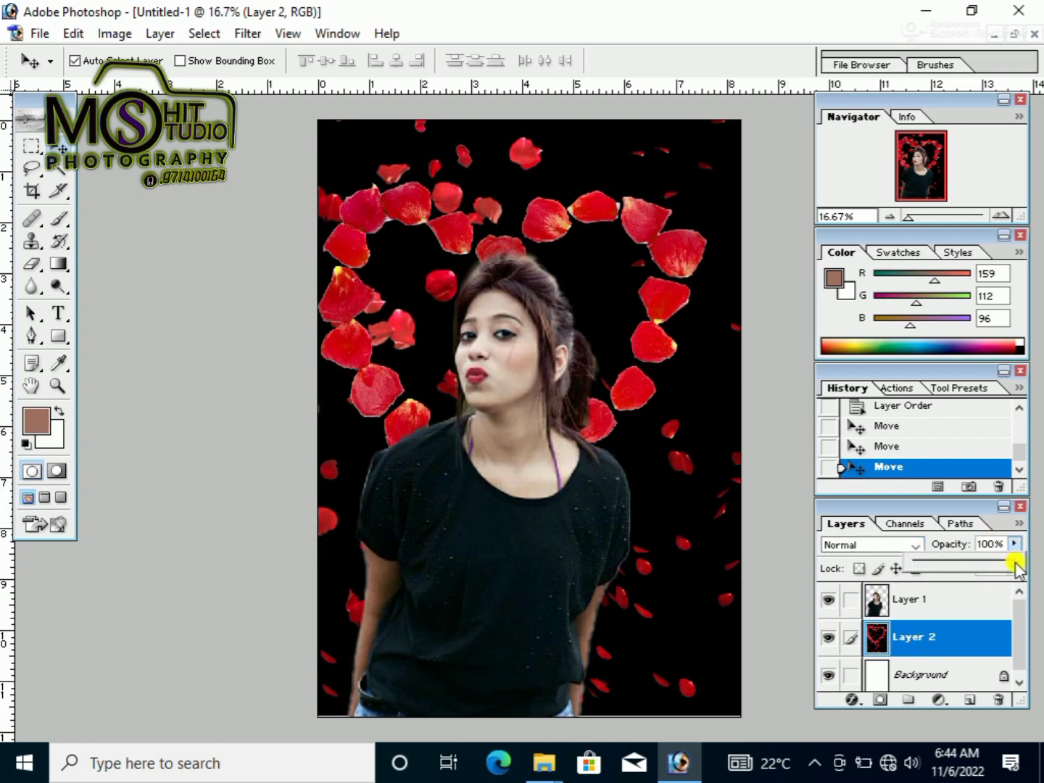
pyautogui.moveTo(1014, 564); pyautogui.dragTo(962, 573)
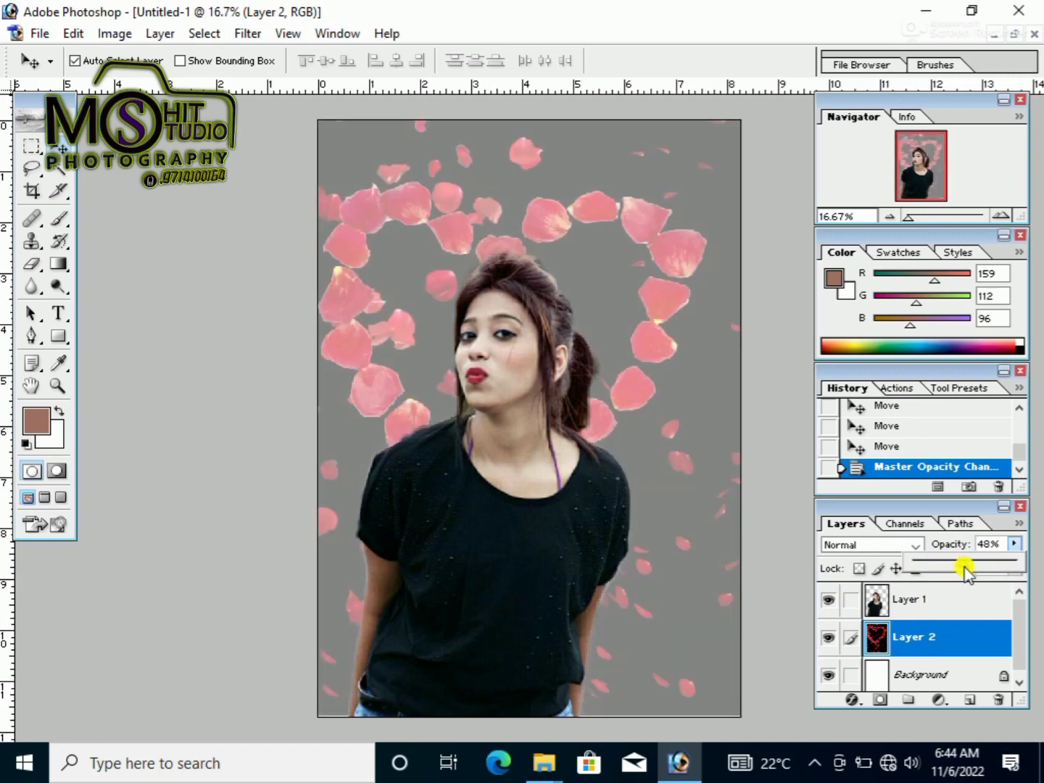
pyautogui.click(798, 476)
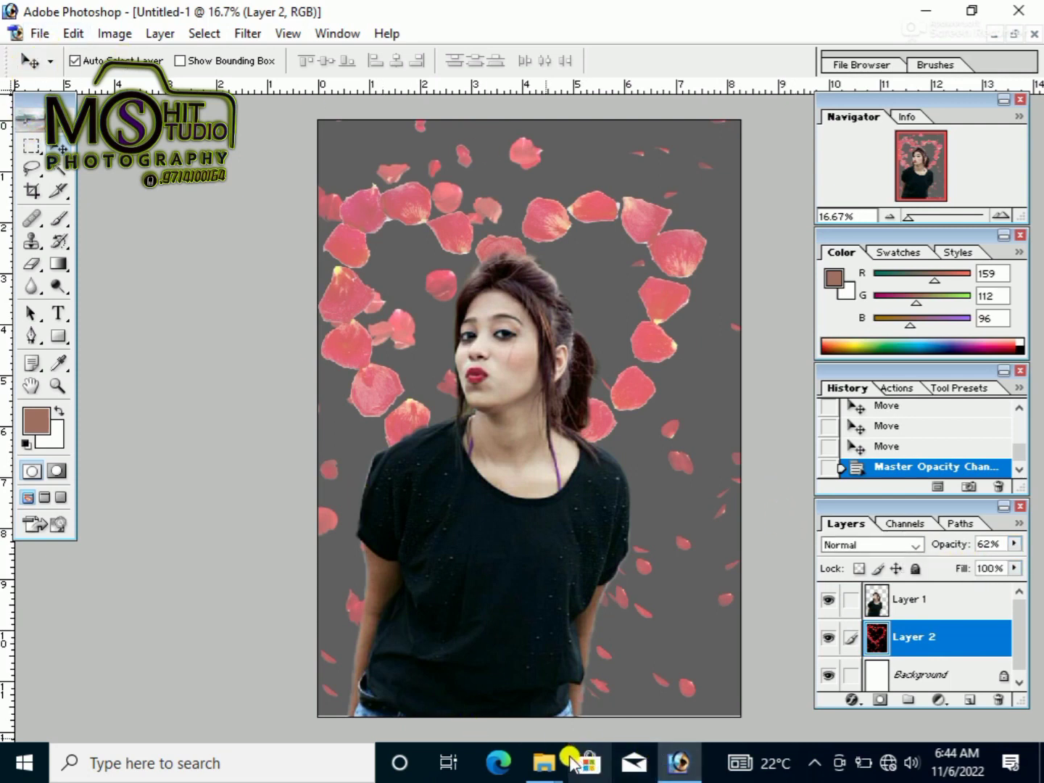
# Switch to the red rose petals overlay folder in File Explorer and open the transparent Mohit Studio (2).png in Photoshop
pyautogui.click(545, 765)
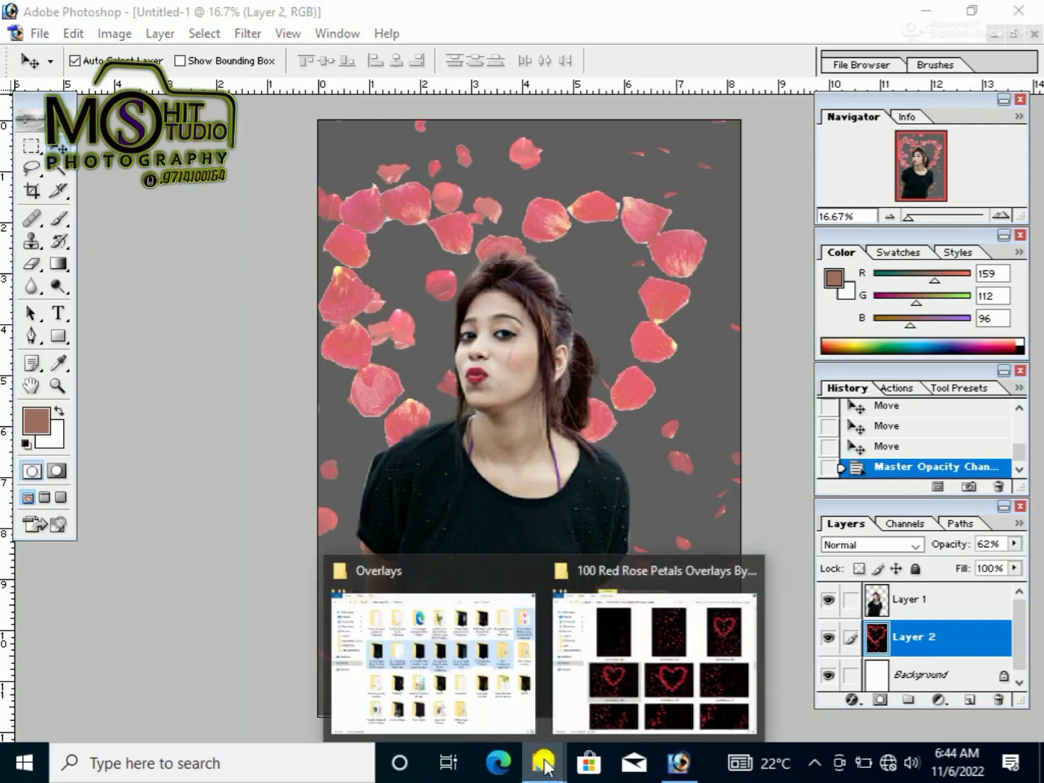
pyautogui.click(604, 688)
pyautogui.scroll(15, 539, 481)
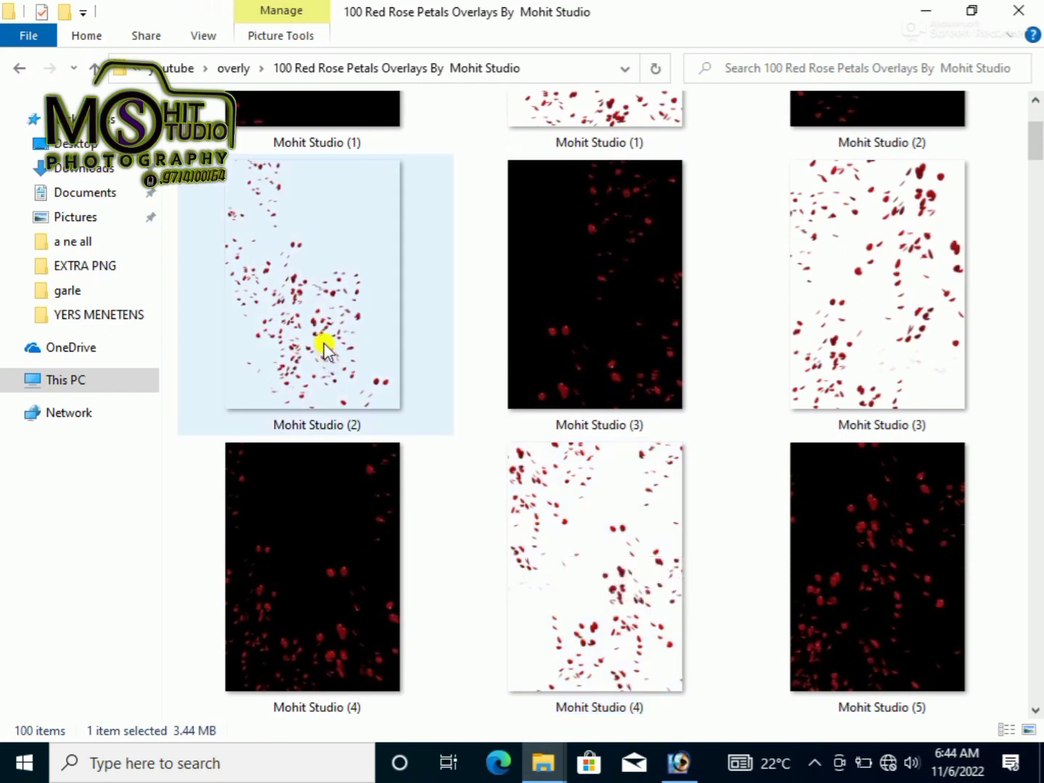
pyautogui.moveTo(310, 324); pyautogui.dragTo(351, 498)
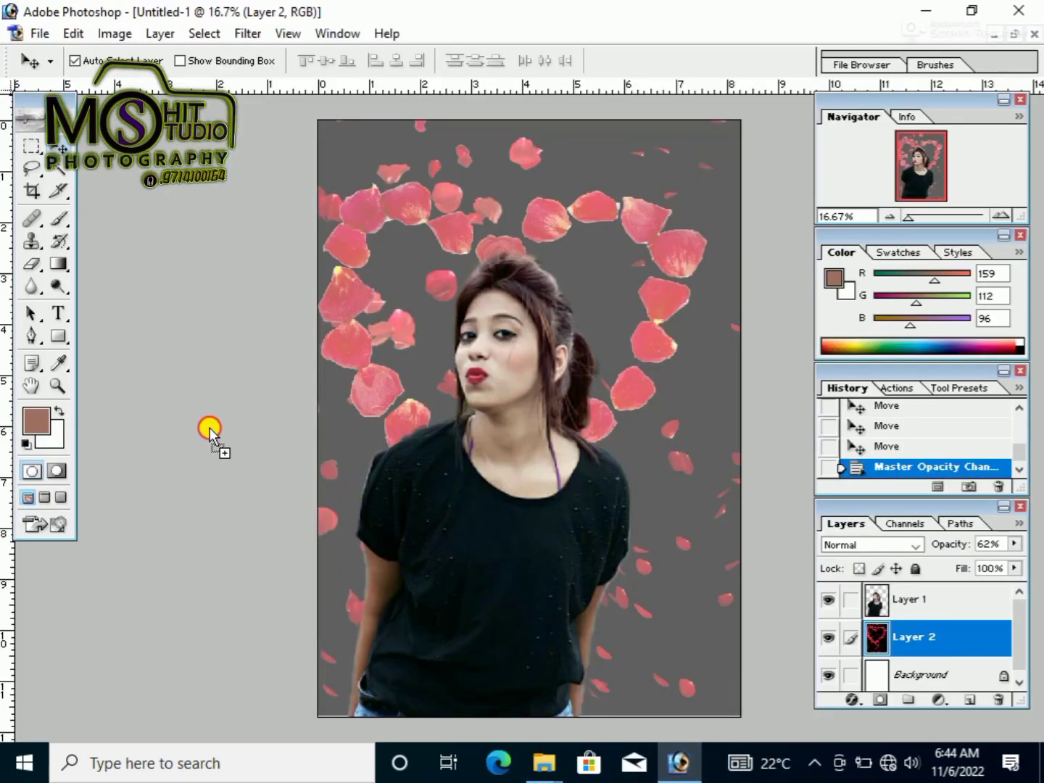
pyautogui.moveTo(193, 411); pyautogui.dragTo(975, 75)
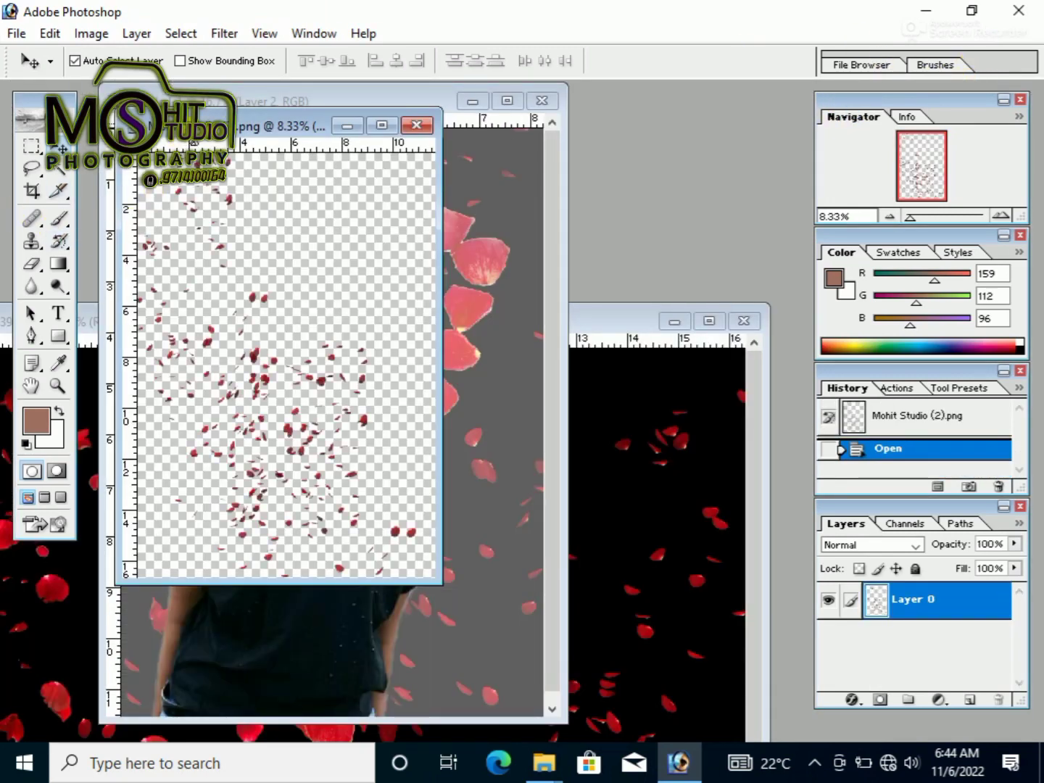
# Copy the scattered petals from Mohit Studio (2).png into the composition behind the woman and nudge the petal heart slightly right
pyautogui.moveTo(148, 126); pyautogui.dragTo(475, 187)
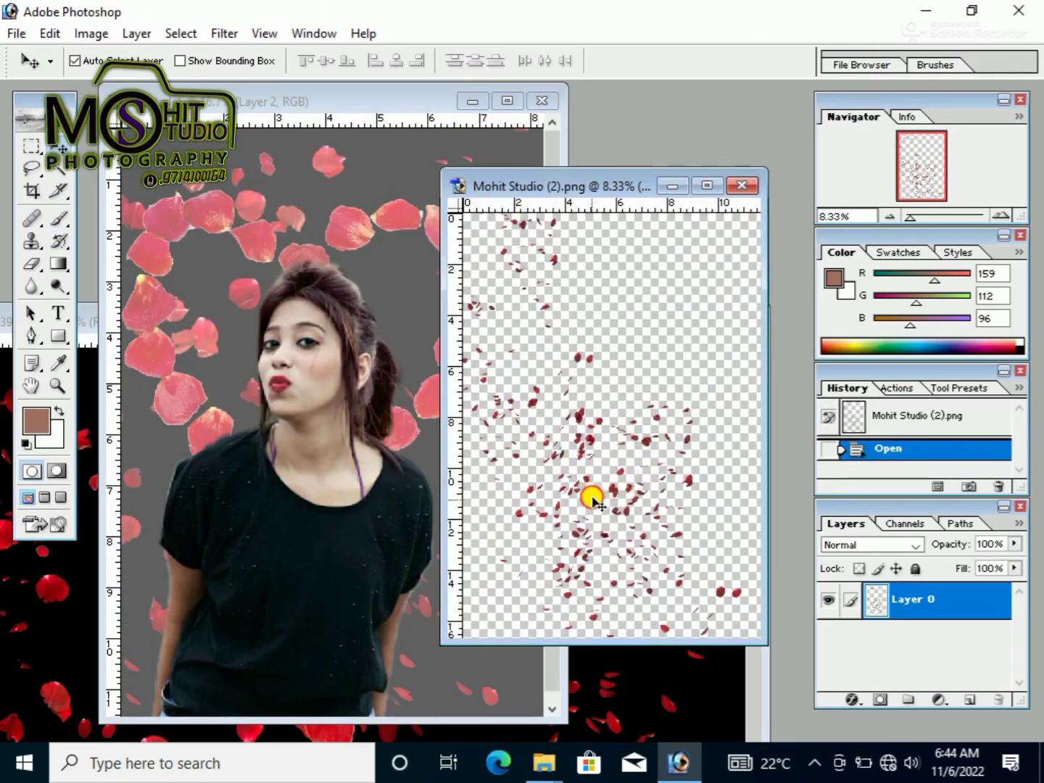
pyautogui.moveTo(615, 493); pyautogui.dragTo(303, 465)
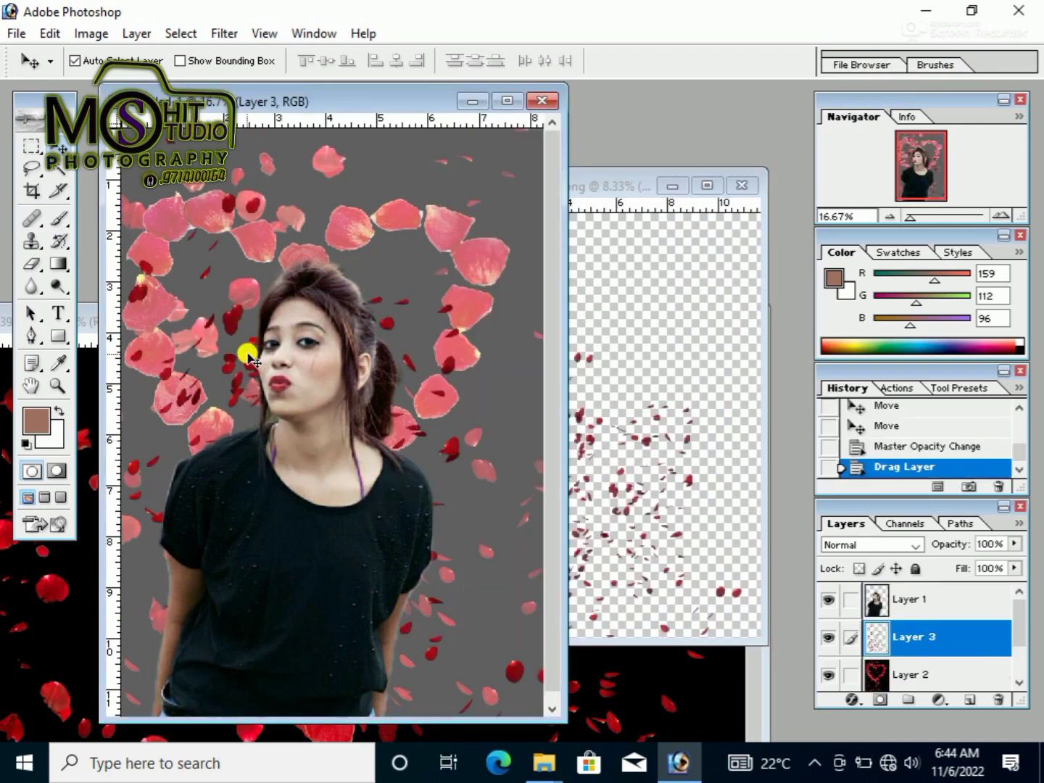
pyautogui.moveTo(234, 356)
pyautogui.mouseDown()
pyautogui.moveTo(221, 356)
pyautogui.moveTo(233, 392)
pyautogui.moveTo(233, 361)
pyautogui.mouseUp()
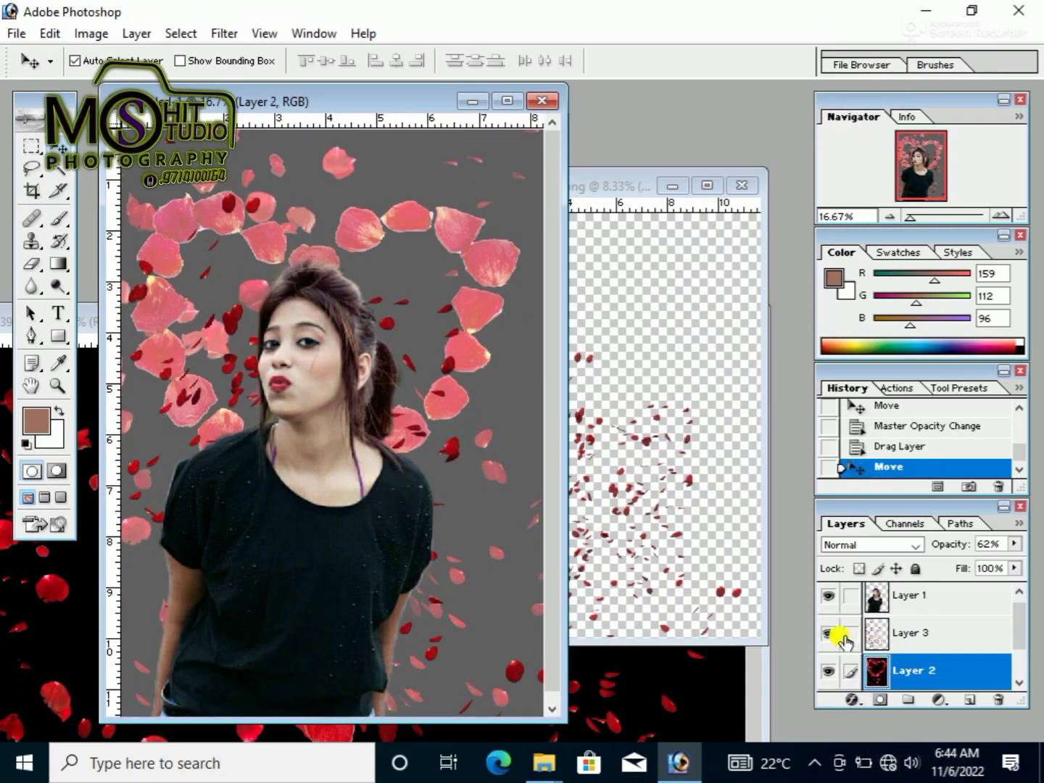
# Bring the scattered-petals layer in front of the woman and shift it up so that petals fall across her face and shirt
pyautogui.click(936, 642)
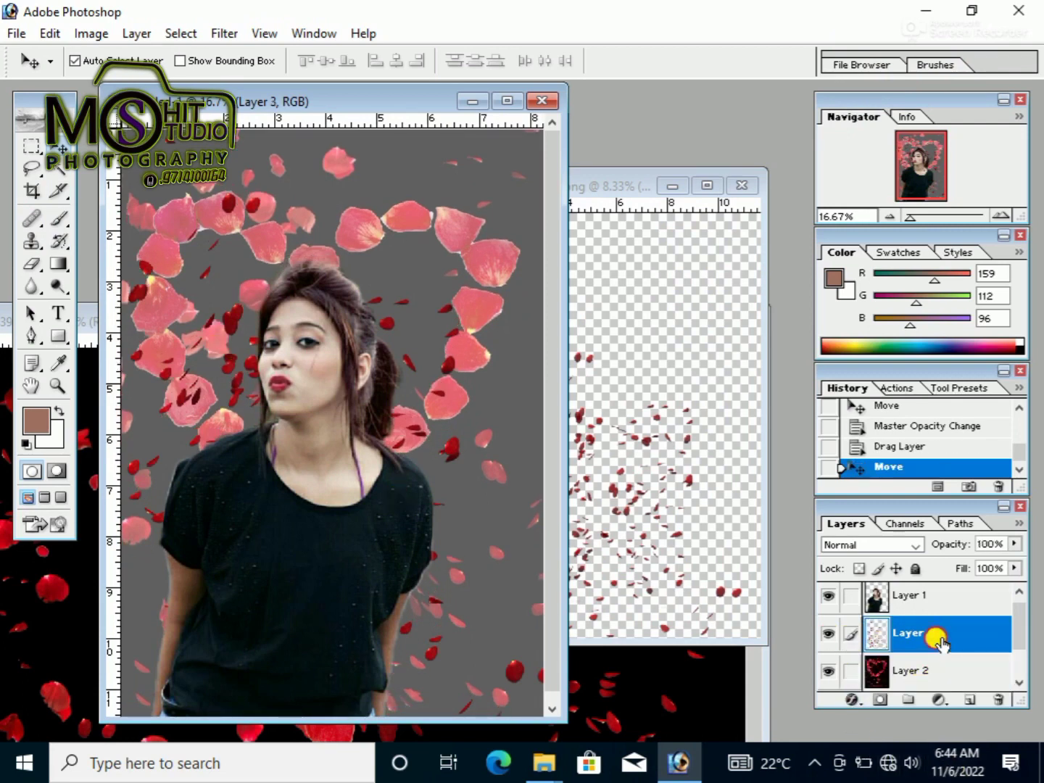
pyautogui.moveTo(936, 640); pyautogui.dragTo(921, 593)
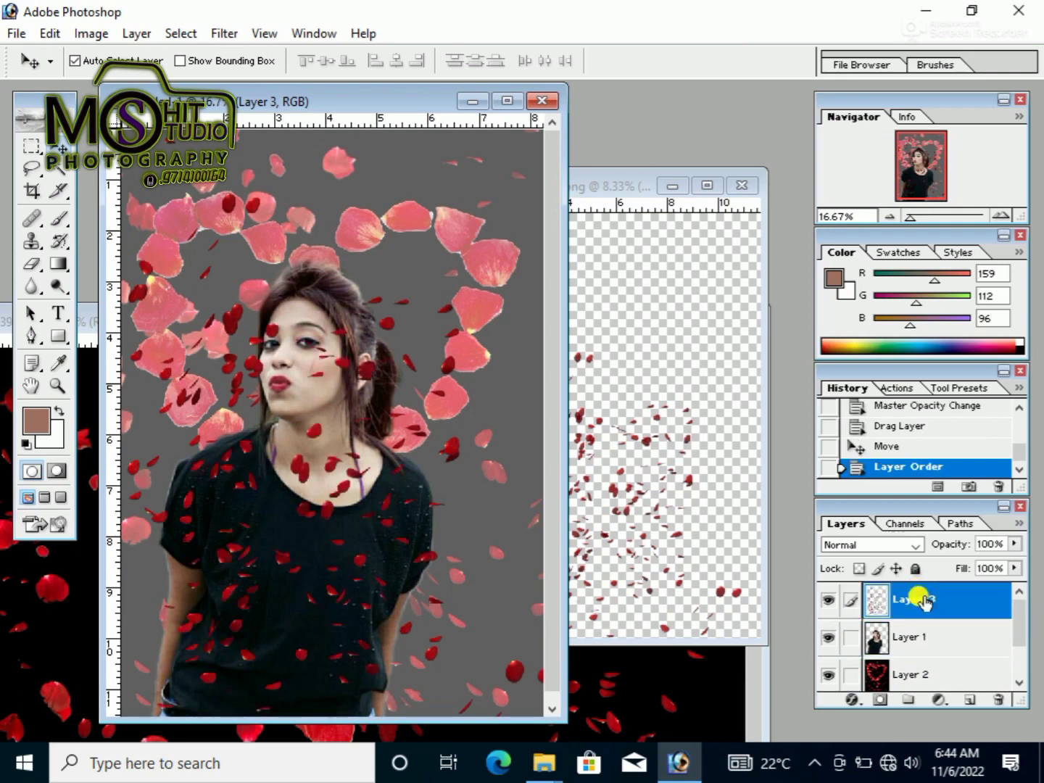
pyautogui.moveTo(306, 476); pyautogui.dragTo(305, 437)
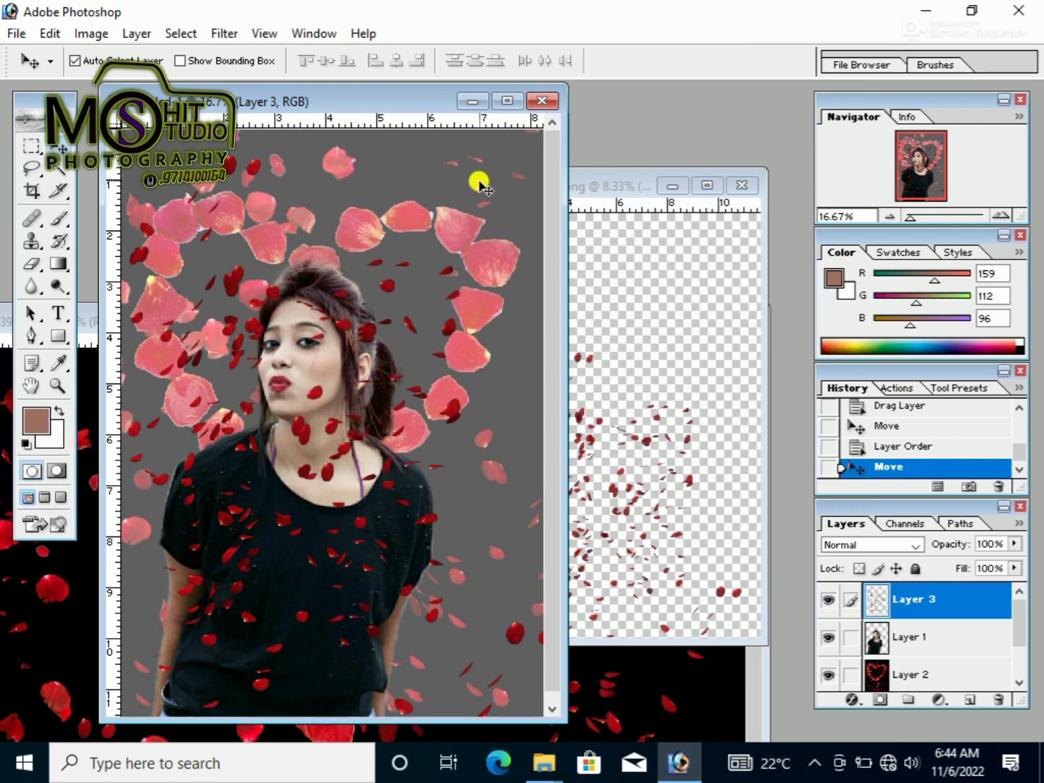
pyautogui.click(505, 103)
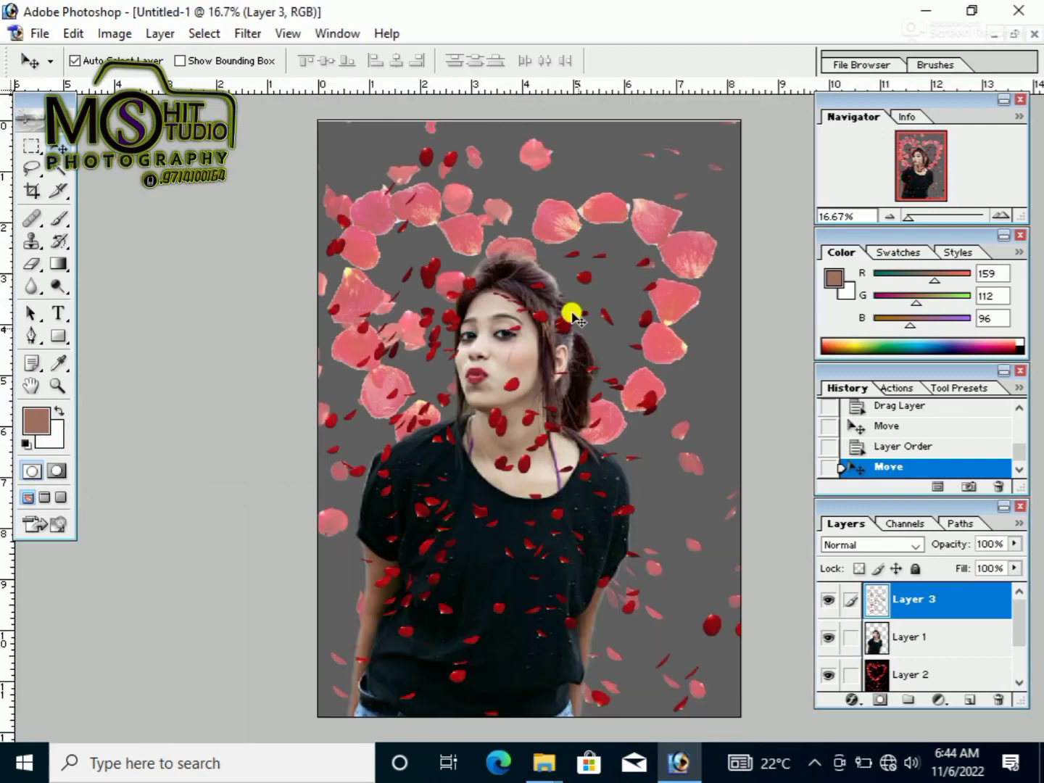
pyautogui.hotkey('ctrl', '+')
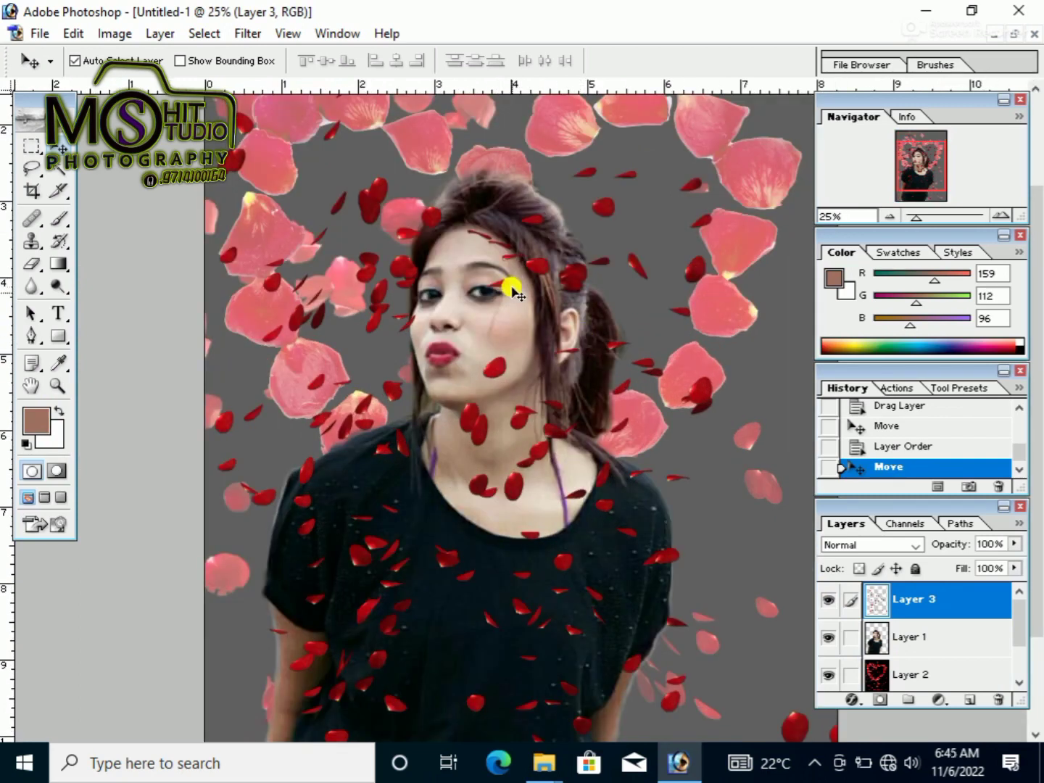
# Nudge the scattered-petals layer slightly left, then erase its petals over the face and neck using the Background Eraser with tolerance raised to 100%
pyautogui.moveTo(470, 429)
pyautogui.mouseDown()
pyautogui.moveTo(461, 427)
pyautogui.moveTo(457, 447)
pyautogui.moveTo(467, 429)
pyautogui.mouseUp()
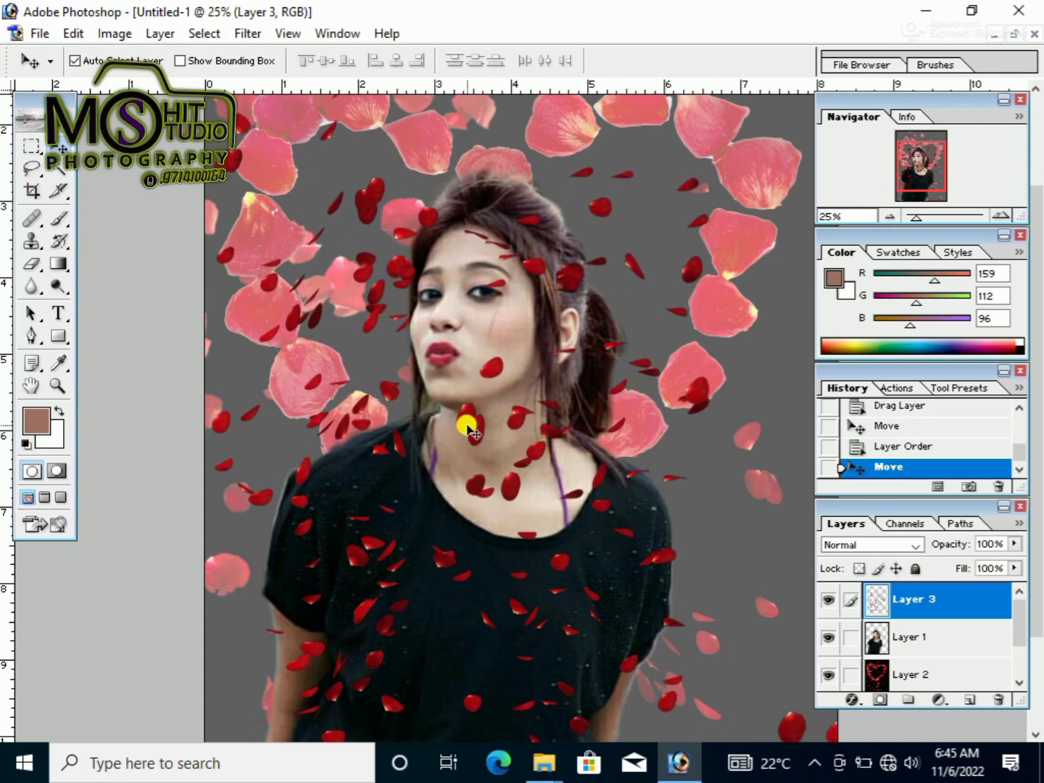
pyautogui.click(36, 271)
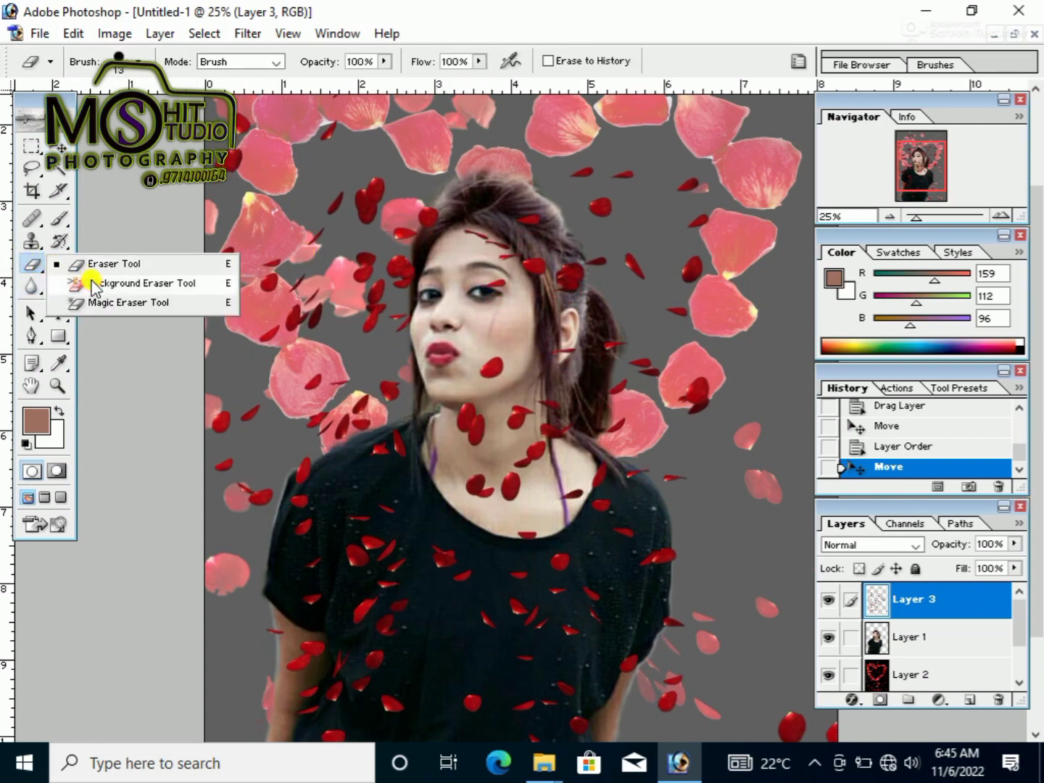
pyautogui.click(92, 283)
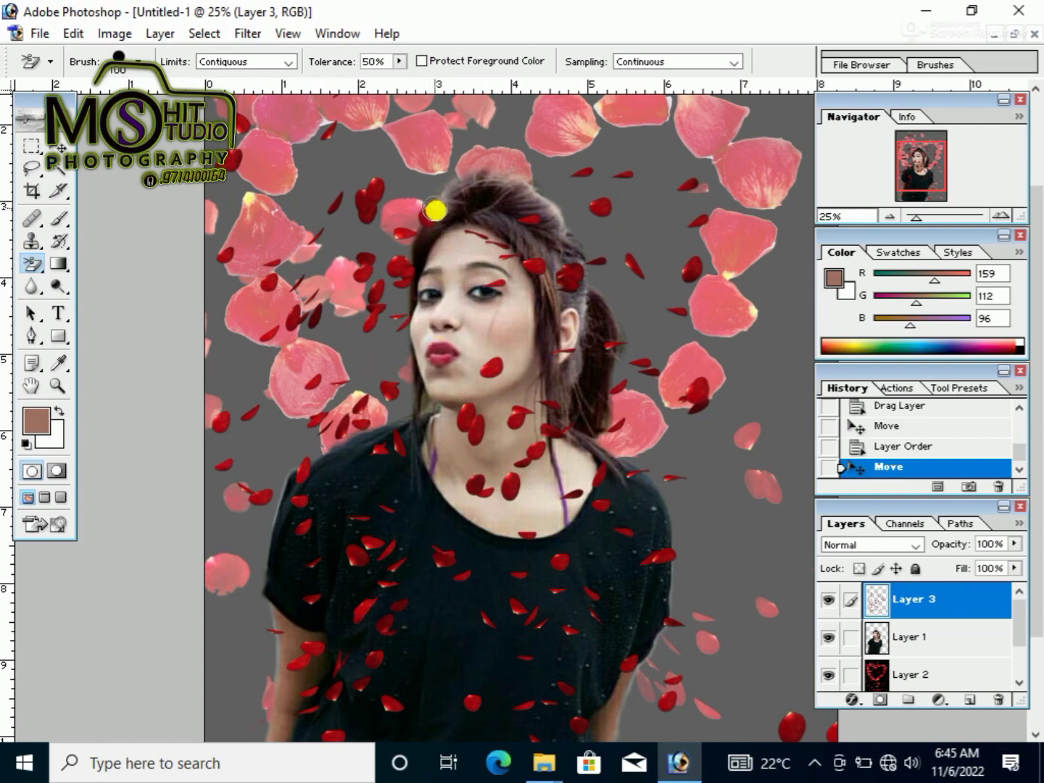
pyautogui.moveTo(436, 210)
pyautogui.mouseDown()
pyautogui.moveTo(403, 251)
pyautogui.moveTo(432, 205)
pyautogui.moveTo(394, 309)
pyautogui.moveTo(413, 257)
pyautogui.moveTo(401, 340)
pyautogui.mouseUp()
pyautogui.moveTo(459, 369)
pyautogui.mouseDown()
pyautogui.moveTo(511, 355)
pyautogui.moveTo(488, 371)
pyautogui.moveTo(484, 363)
pyautogui.mouseUp()
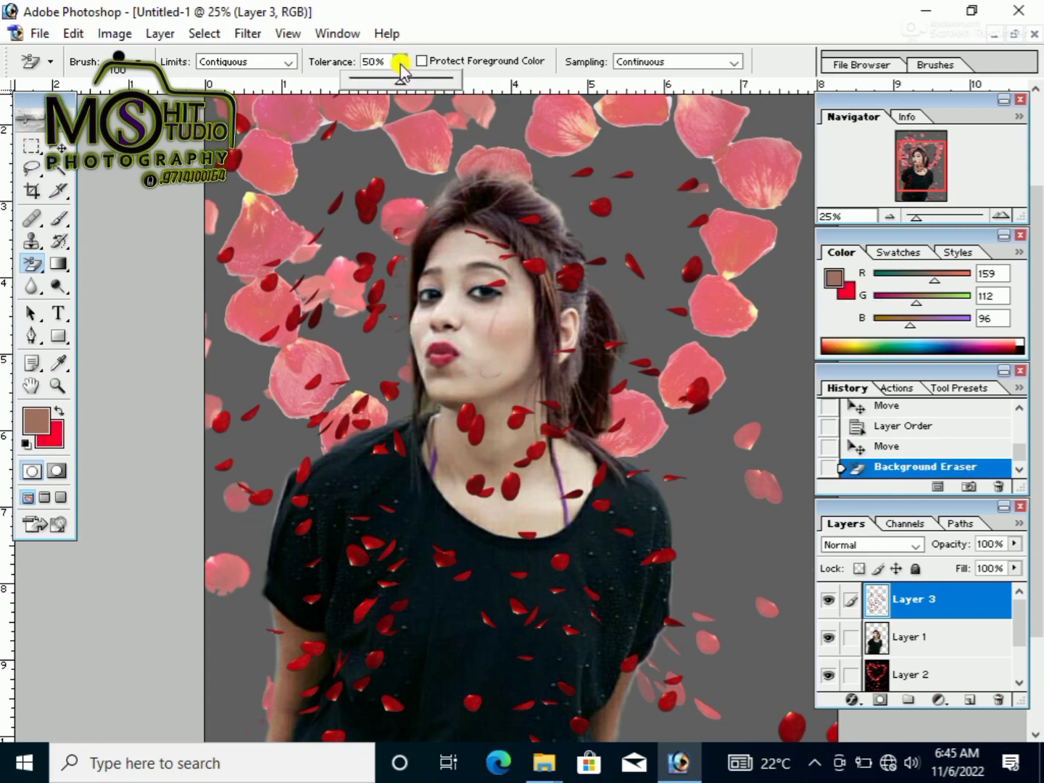
pyautogui.moveTo(497, 263)
pyautogui.mouseDown()
pyautogui.moveTo(519, 254)
pyautogui.moveTo(461, 231)
pyautogui.moveTo(483, 238)
pyautogui.moveTo(508, 275)
pyautogui.moveTo(494, 232)
pyautogui.moveTo(495, 276)
pyautogui.mouseUp()
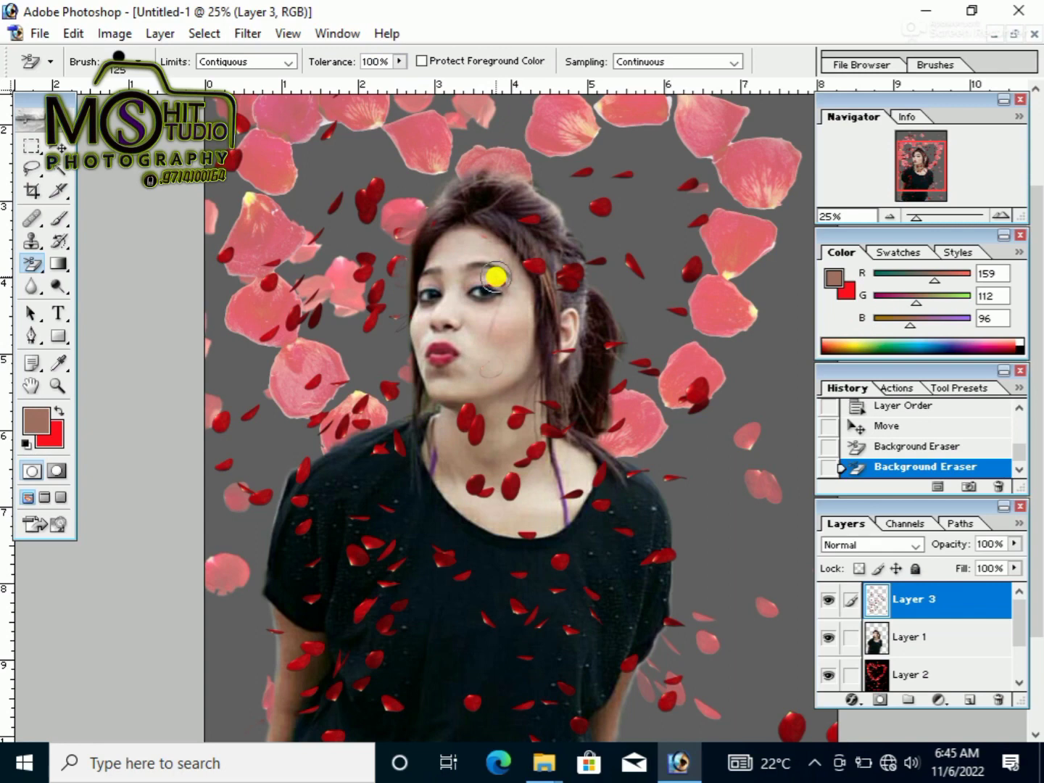
pyautogui.moveTo(482, 243)
pyautogui.mouseDown()
pyautogui.moveTo(498, 291)
pyautogui.moveTo(489, 243)
pyautogui.moveTo(491, 287)
pyautogui.moveTo(511, 258)
pyautogui.moveTo(508, 303)
pyautogui.moveTo(537, 243)
pyautogui.moveTo(538, 279)
pyautogui.moveTo(527, 262)
pyautogui.moveTo(510, 313)
pyautogui.moveTo(481, 227)
pyautogui.moveTo(474, 246)
pyautogui.moveTo(539, 243)
pyautogui.moveTo(532, 219)
pyautogui.moveTo(468, 222)
pyautogui.moveTo(428, 239)
pyautogui.moveTo(442, 215)
pyautogui.moveTo(431, 281)
pyautogui.moveTo(443, 356)
pyautogui.moveTo(477, 433)
pyautogui.moveTo(477, 500)
pyautogui.moveTo(483, 417)
pyautogui.moveTo(495, 500)
pyautogui.moveTo(555, 407)
pyautogui.moveTo(512, 443)
pyautogui.moveTo(533, 373)
pyautogui.moveTo(534, 410)
pyautogui.moveTo(552, 377)
pyautogui.moveTo(552, 343)
pyautogui.moveTo(569, 394)
pyautogui.moveTo(559, 338)
pyautogui.moveTo(557, 358)
pyautogui.moveTo(569, 354)
pyautogui.moveTo(537, 351)
pyautogui.moveTo(573, 333)
pyautogui.moveTo(578, 281)
pyautogui.moveTo(462, 240)
pyautogui.moveTo(420, 247)
pyautogui.moveTo(399, 272)
pyautogui.moveTo(409, 401)
pyautogui.moveTo(410, 350)
pyautogui.moveTo(406, 495)
pyautogui.moveTo(459, 423)
pyautogui.moveTo(506, 455)
pyautogui.moveTo(532, 418)
pyautogui.moveTo(522, 487)
pyautogui.moveTo(487, 498)
pyautogui.moveTo(521, 510)
pyautogui.moveTo(597, 467)
pyautogui.moveTo(599, 482)
pyautogui.moveTo(569, 490)
pyautogui.moveTo(532, 534)
pyautogui.moveTo(493, 508)
pyautogui.moveTo(480, 480)
pyautogui.moveTo(479, 437)
pyautogui.moveTo(522, 408)
pyautogui.moveTo(470, 431)
pyautogui.moveTo(497, 367)
pyautogui.moveTo(428, 398)
pyautogui.moveTo(422, 284)
pyautogui.moveTo(433, 242)
pyautogui.moveTo(476, 206)
pyautogui.moveTo(533, 221)
pyautogui.moveTo(535, 251)
pyautogui.moveTo(498, 303)
pyautogui.moveTo(559, 282)
pyautogui.moveTo(573, 362)
pyautogui.moveTo(605, 345)
pyautogui.moveTo(592, 370)
pyautogui.moveTo(599, 417)
pyautogui.moveTo(545, 427)
pyautogui.moveTo(578, 434)
pyautogui.moveTo(545, 476)
pyautogui.moveTo(443, 474)
pyautogui.moveTo(428, 445)
pyautogui.moveTo(454, 413)
pyautogui.moveTo(479, 443)
pyautogui.mouseUp()
pyautogui.press(']')
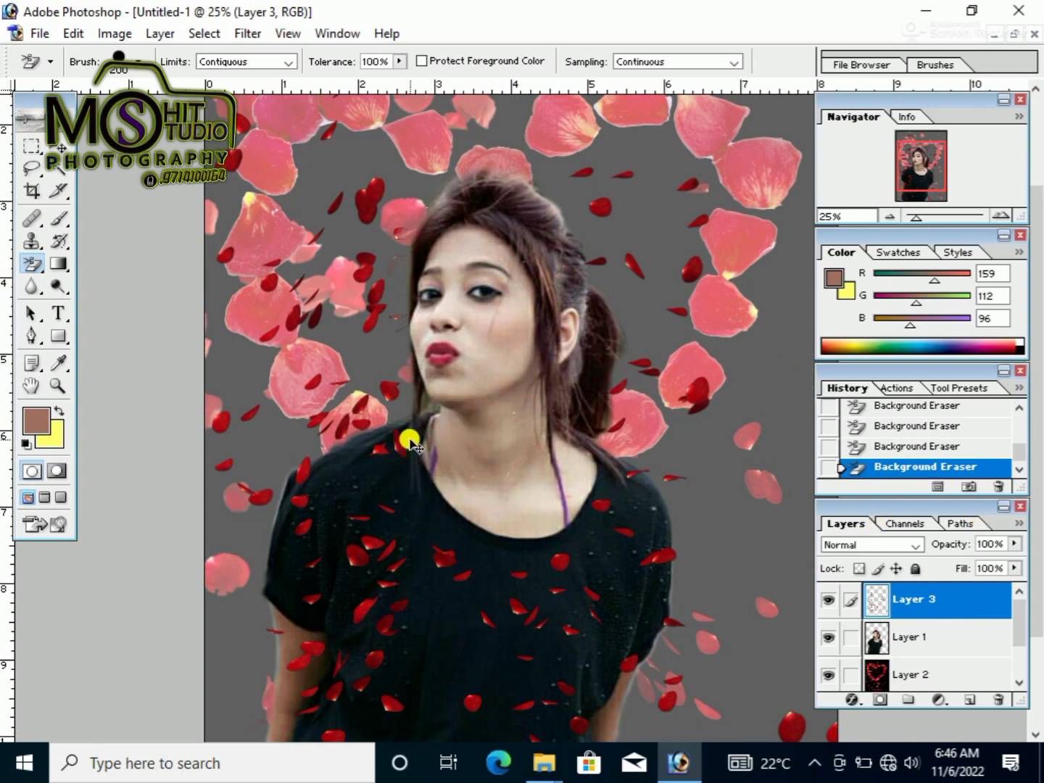
# Close the Untitled-1 composition without saving, and close the scattered-petals and petal-heart source images
pyautogui.hotkey('ctrl', '-')
pyautogui.hotkey('ctrl', '-')
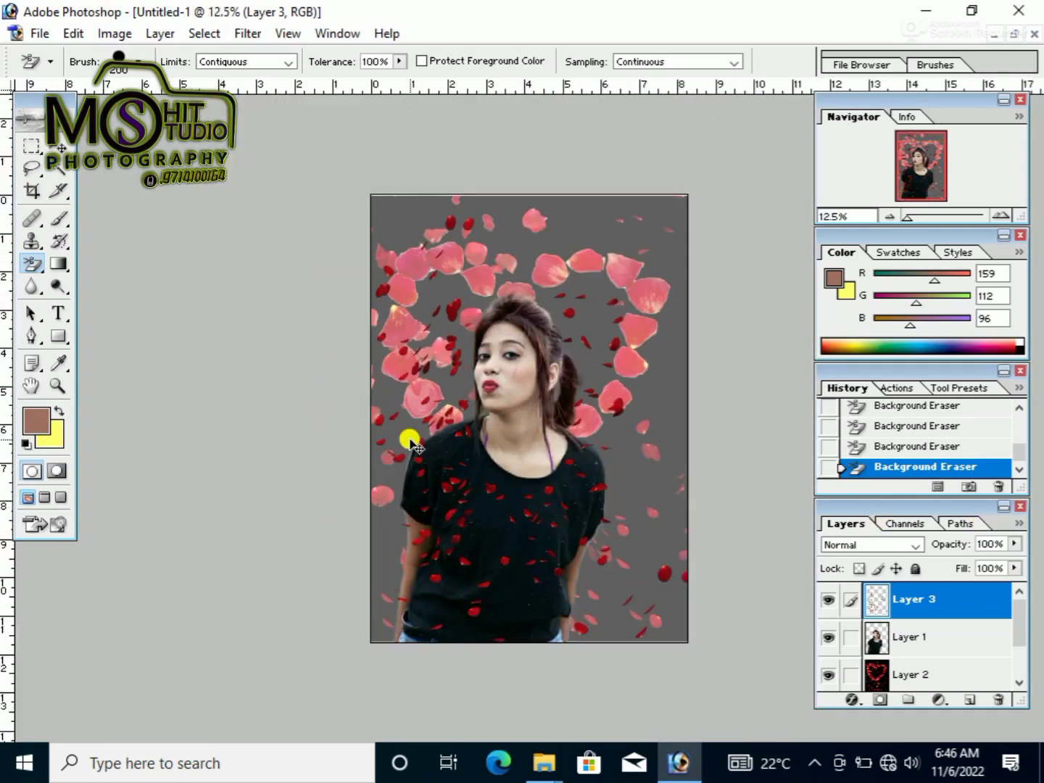
pyautogui.hotkey('ctrl', '-')
pyautogui.click(1015, 34)
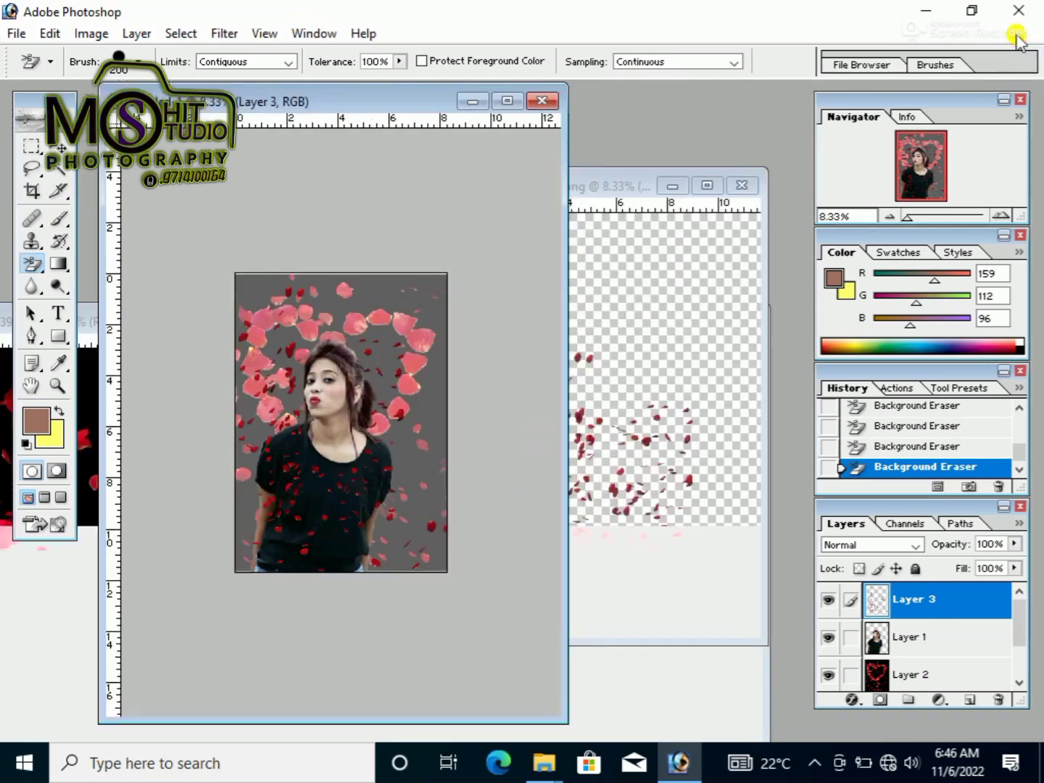
pyautogui.click(546, 102)
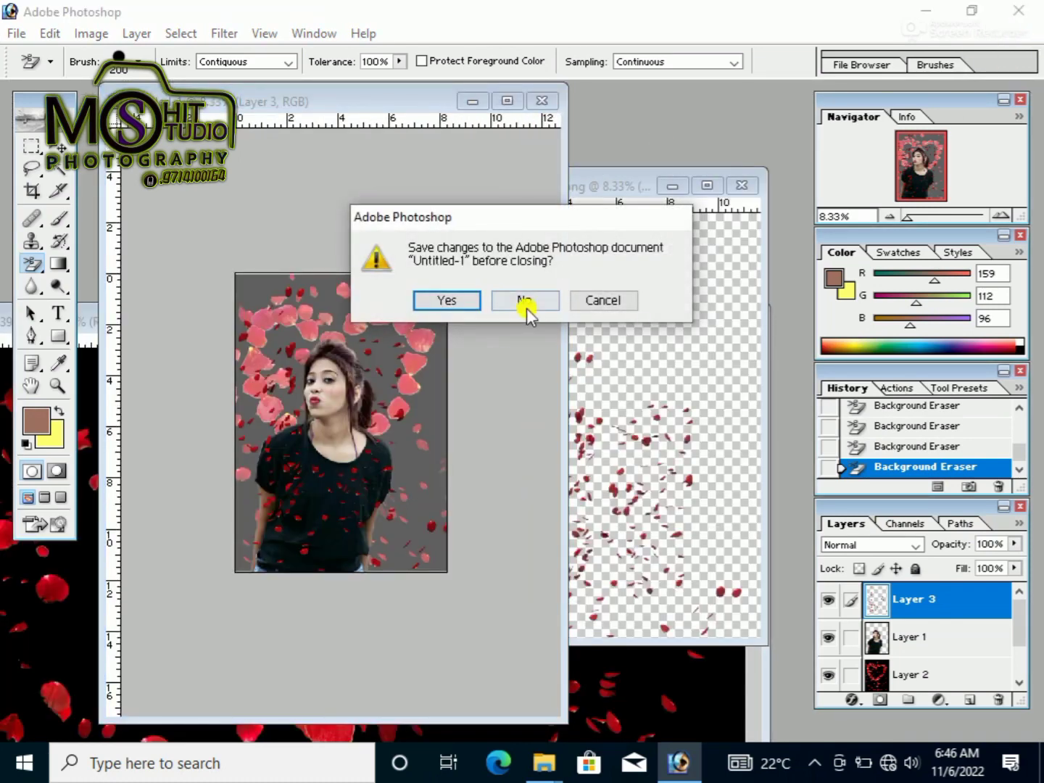
pyautogui.click(525, 298)
pyautogui.click(744, 187)
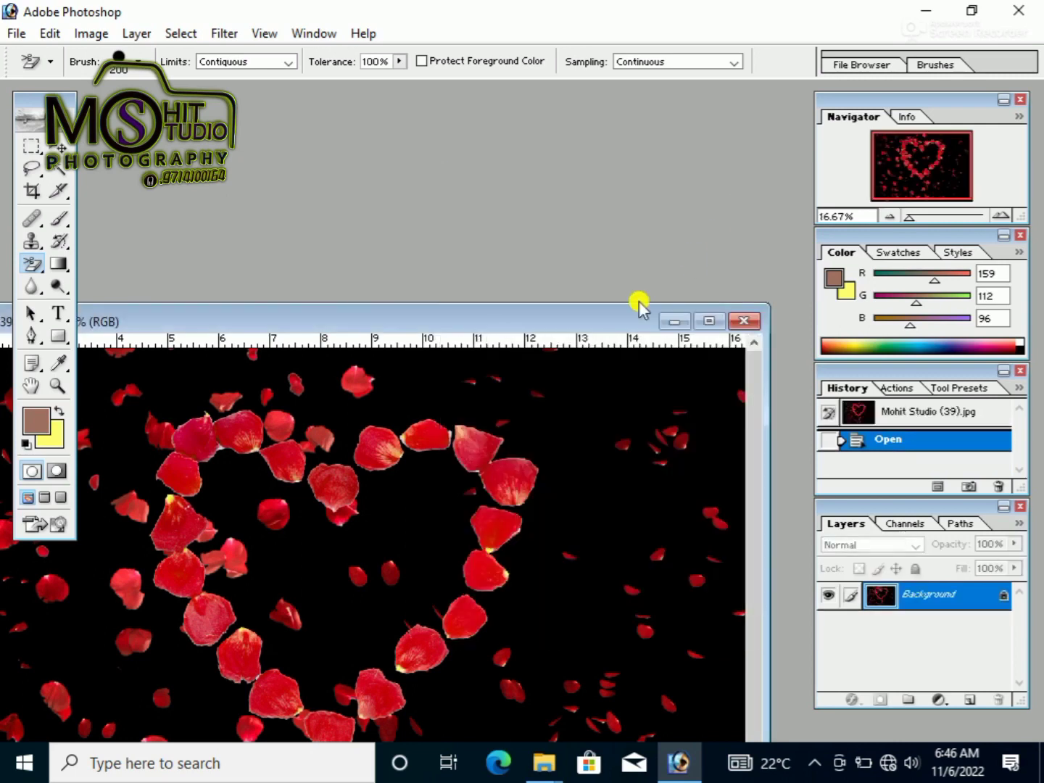
pyautogui.click(748, 320)
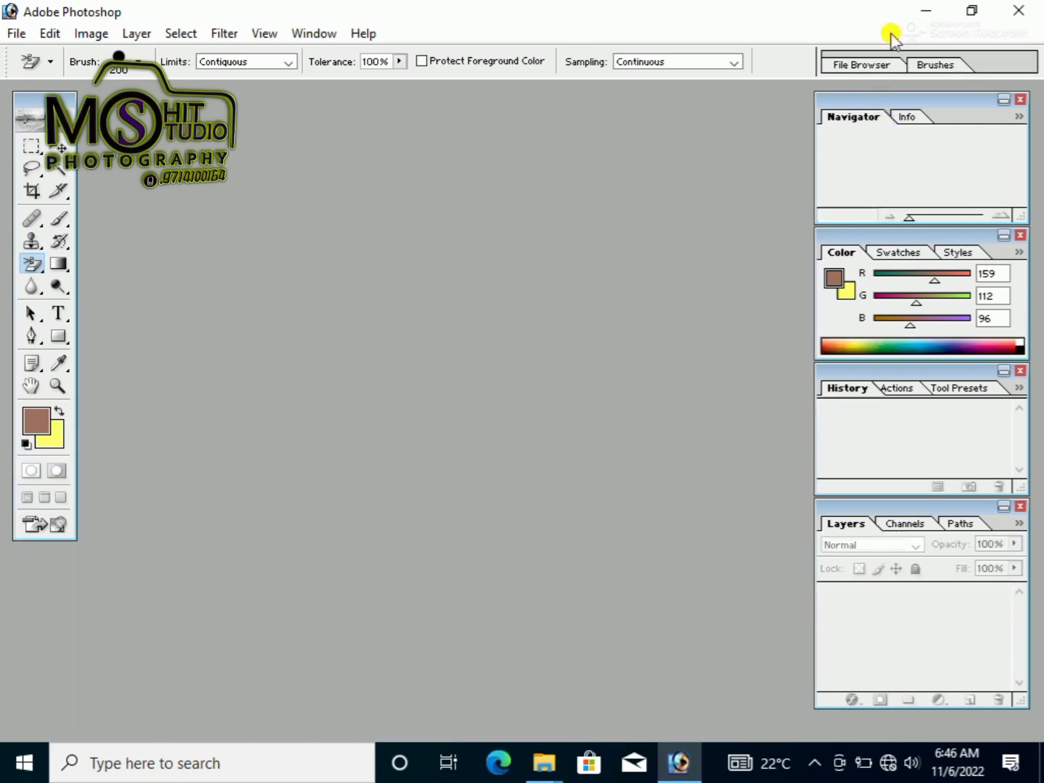
# Switch to File Explorer, leave the red rose petals folder and open the 100 Silver Lights Photo Overlays Pack folder
pyautogui.click(915, 9)
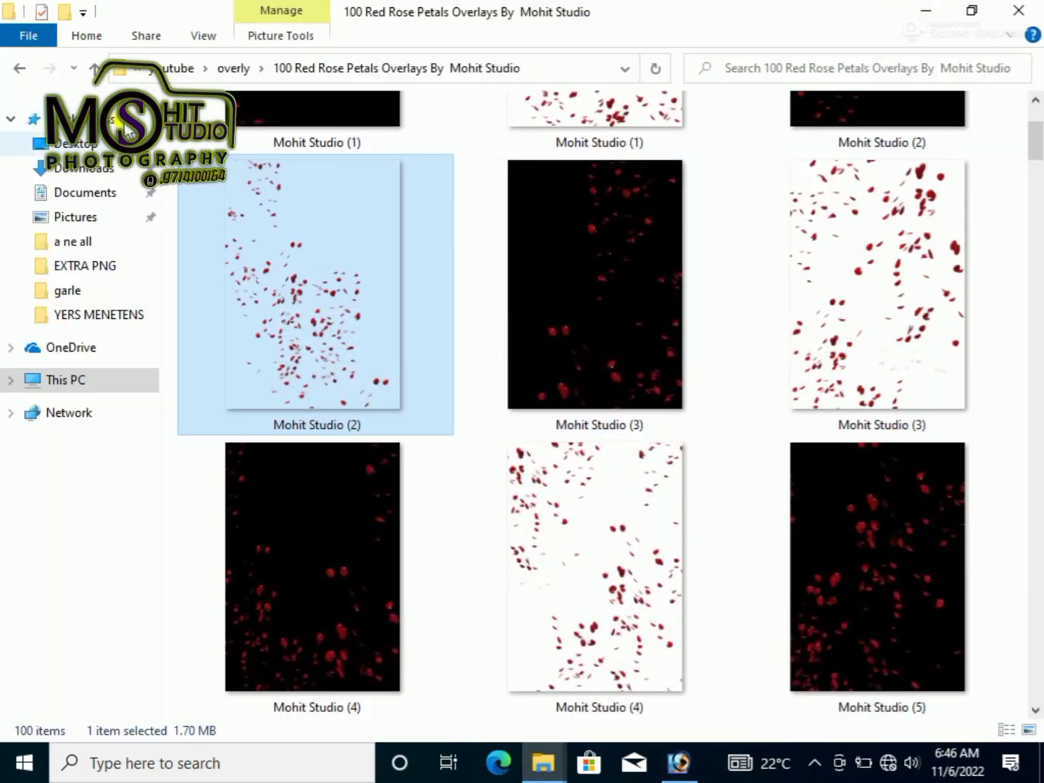
pyautogui.scroll(-5, 532, 266)
pyautogui.scroll(-5, 536, 288)
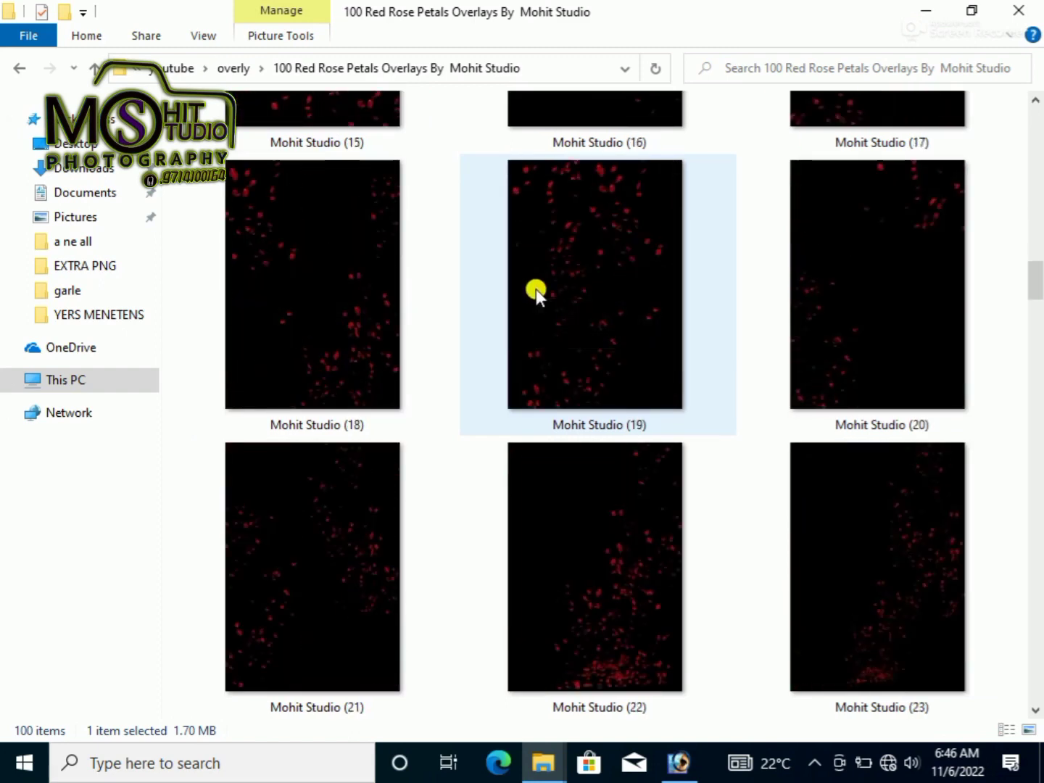
pyautogui.click(93, 71)
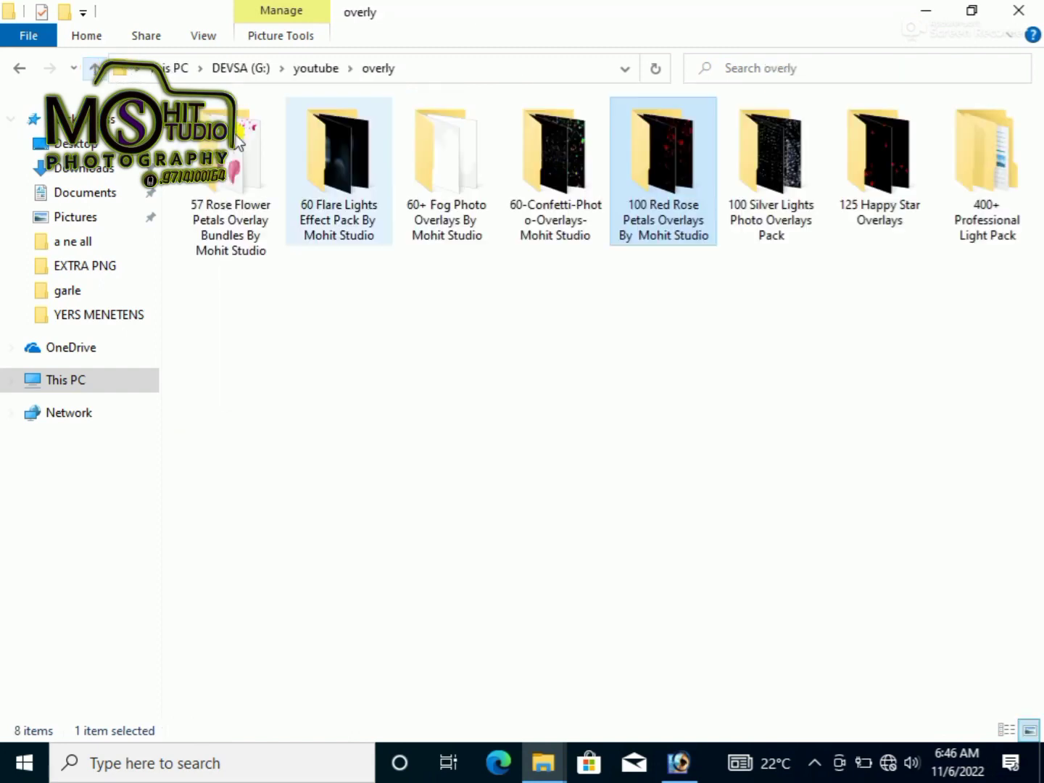
pyautogui.doubleClick(787, 205)
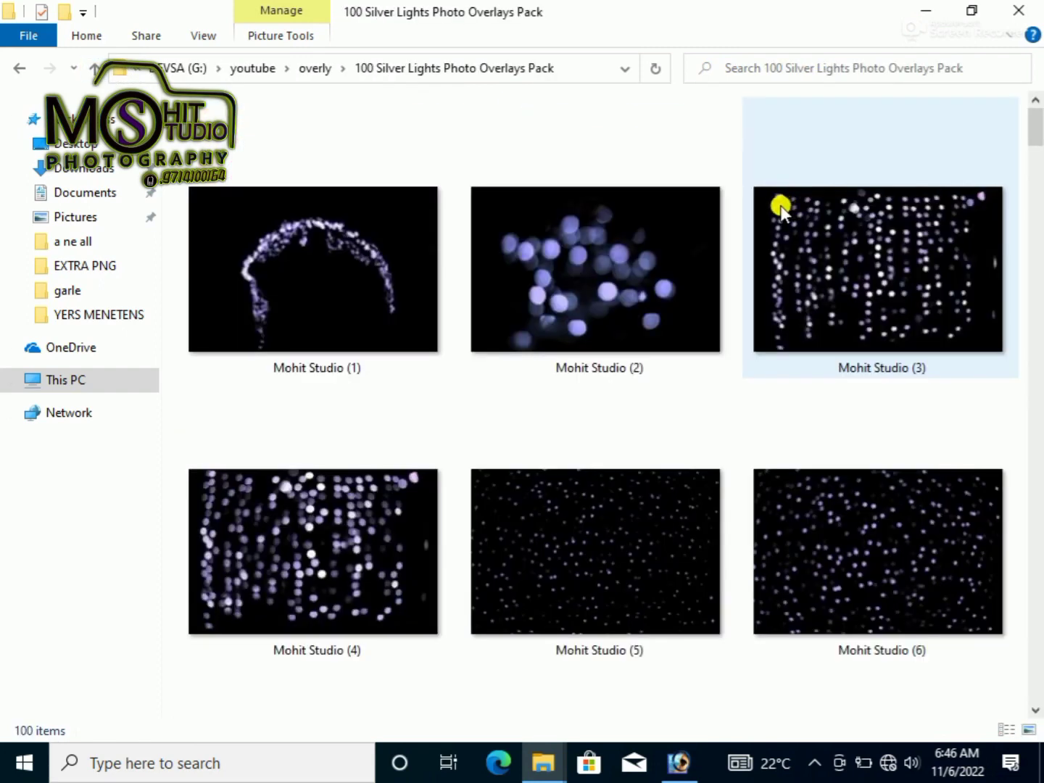
# Look through the thumbnails of the silver lights photo overlays in the folder
pyautogui.scroll(-4, 781, 213)
pyautogui.scroll(-2, 782, 219)
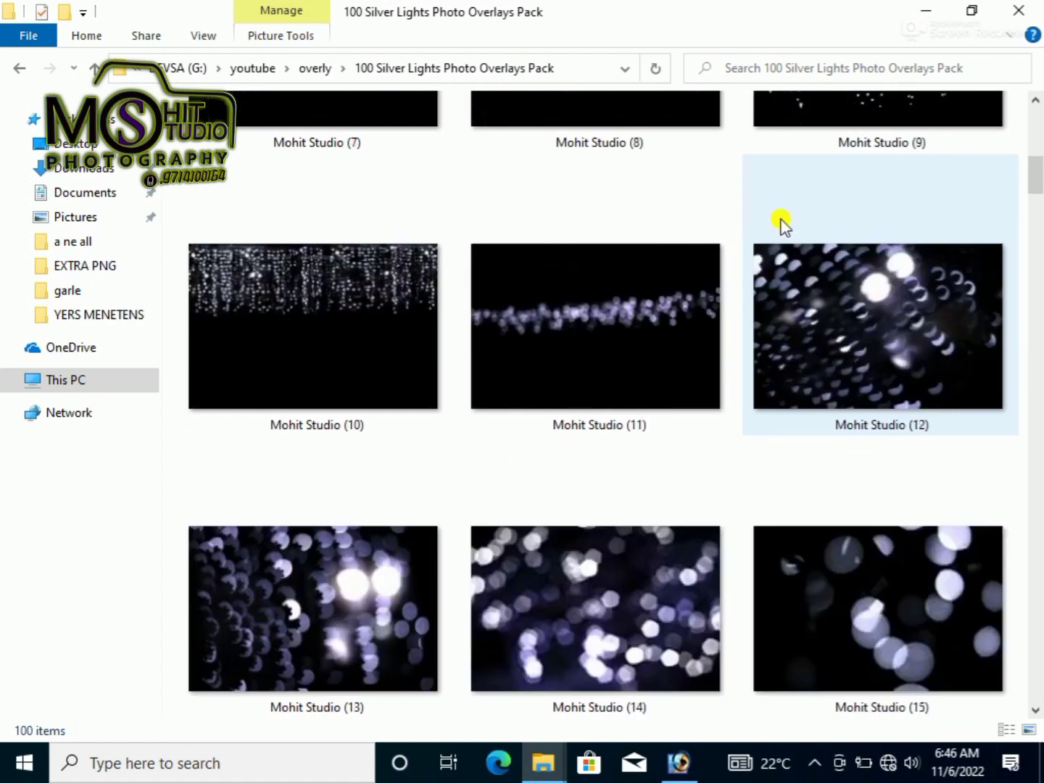
pyautogui.scroll(-1, 782, 232)
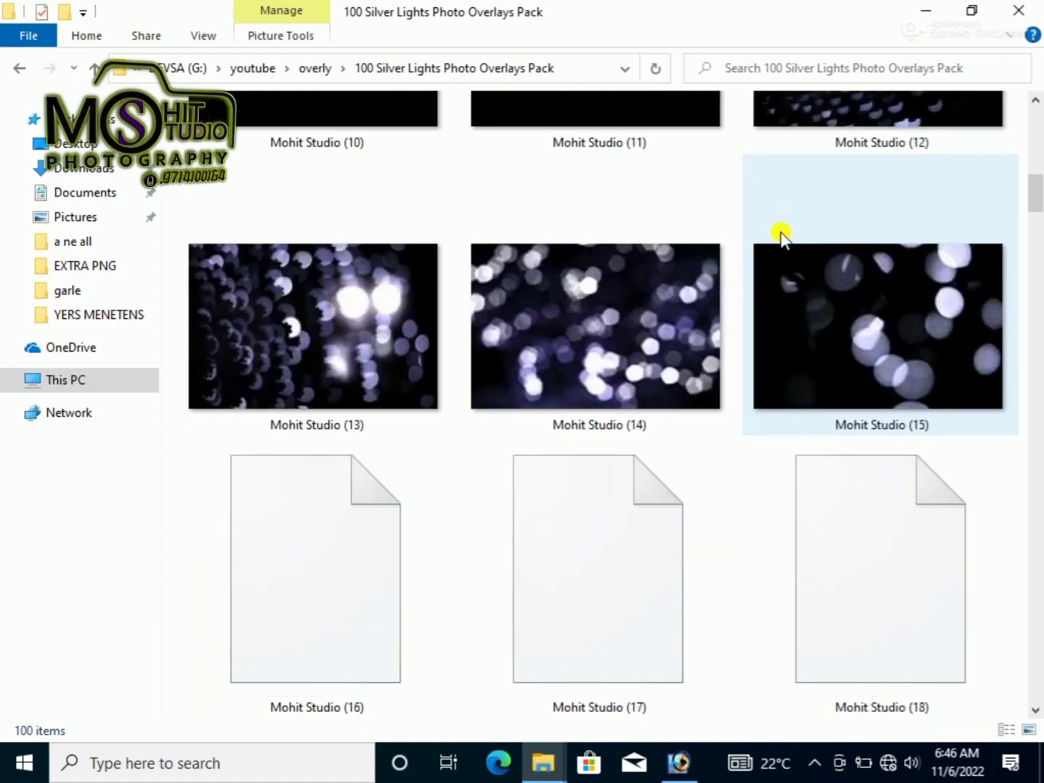
pyautogui.scroll(2, 780, 233)
pyautogui.scroll(-1, 780, 240)
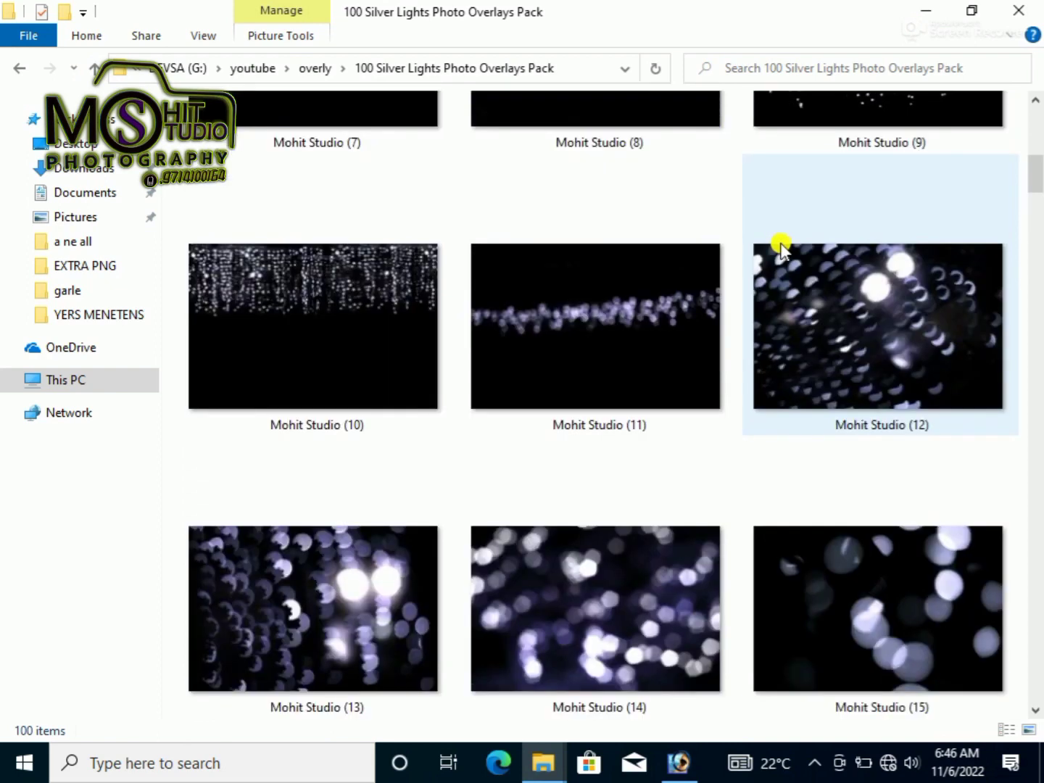
pyautogui.scroll(-3, 781, 247)
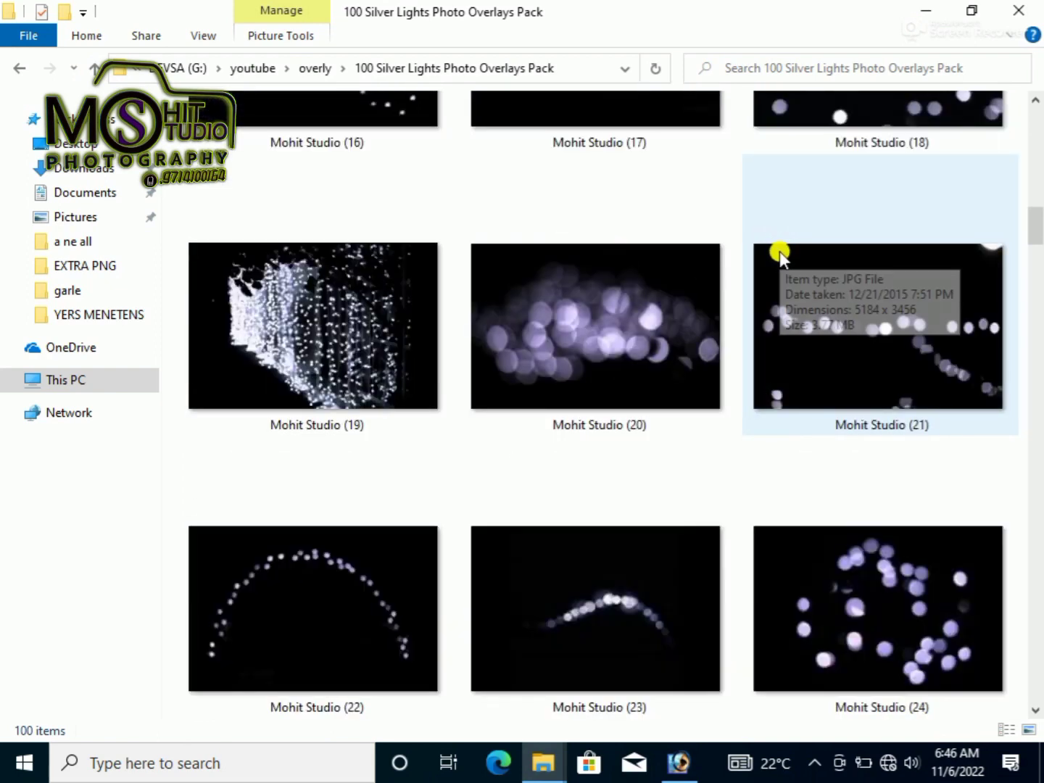
pyautogui.scroll(-1, 780, 251)
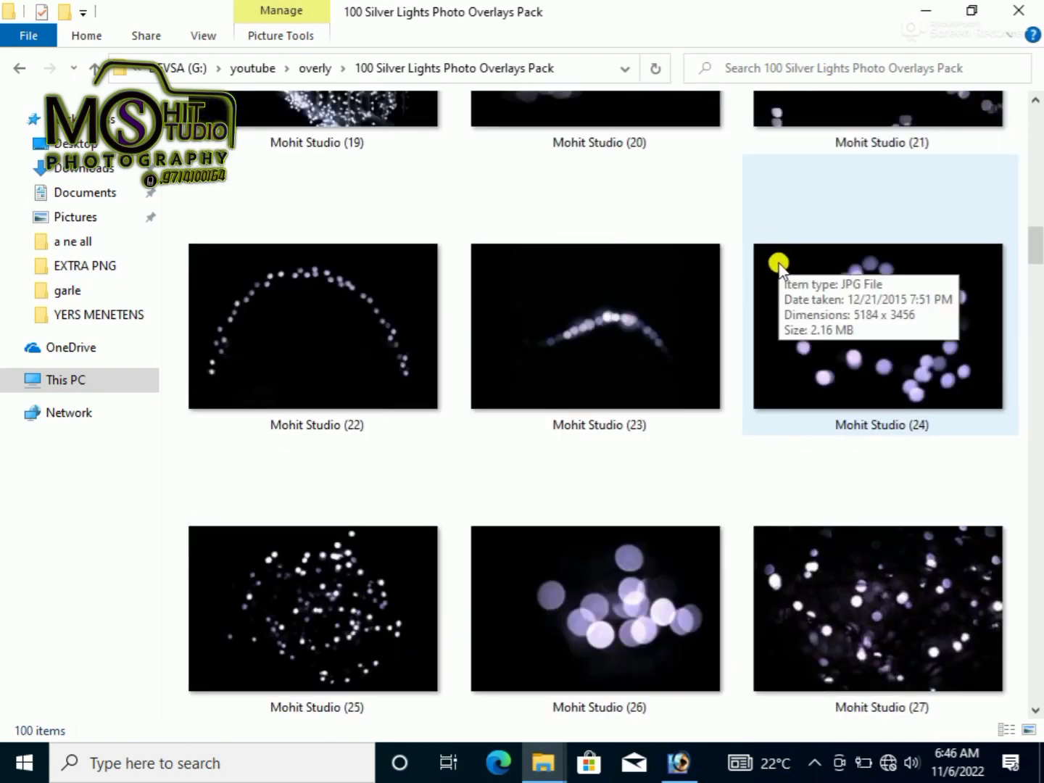
pyautogui.moveTo(339, 329)
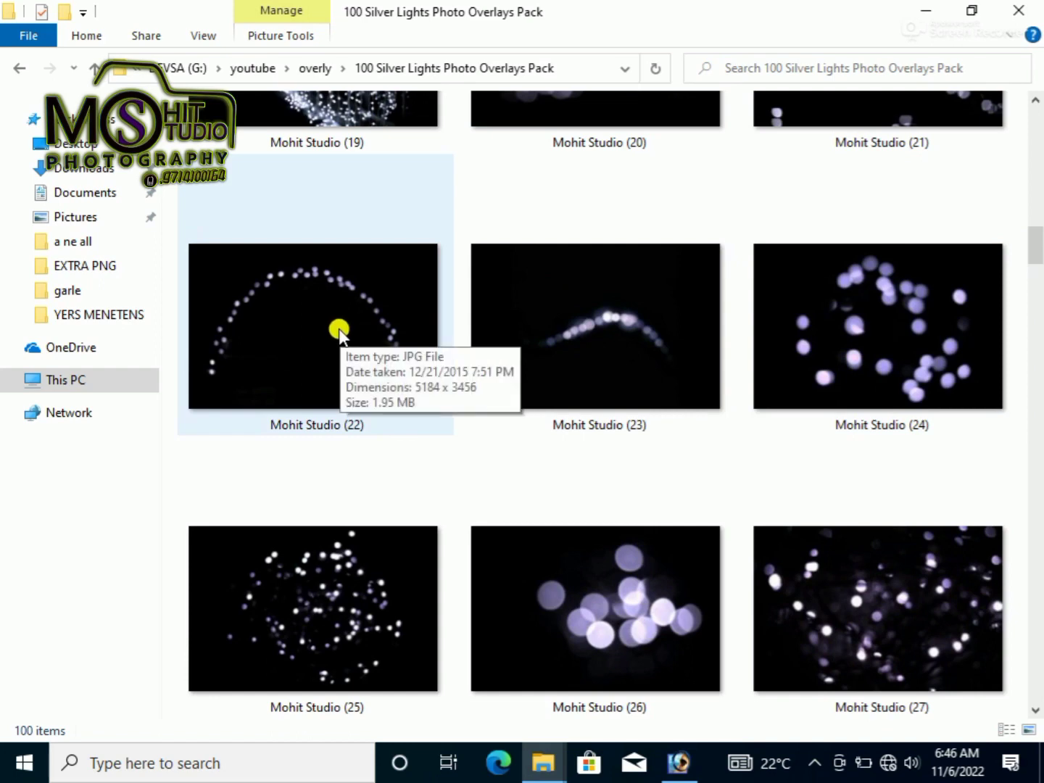
pyautogui.scroll(-3, 332, 351)
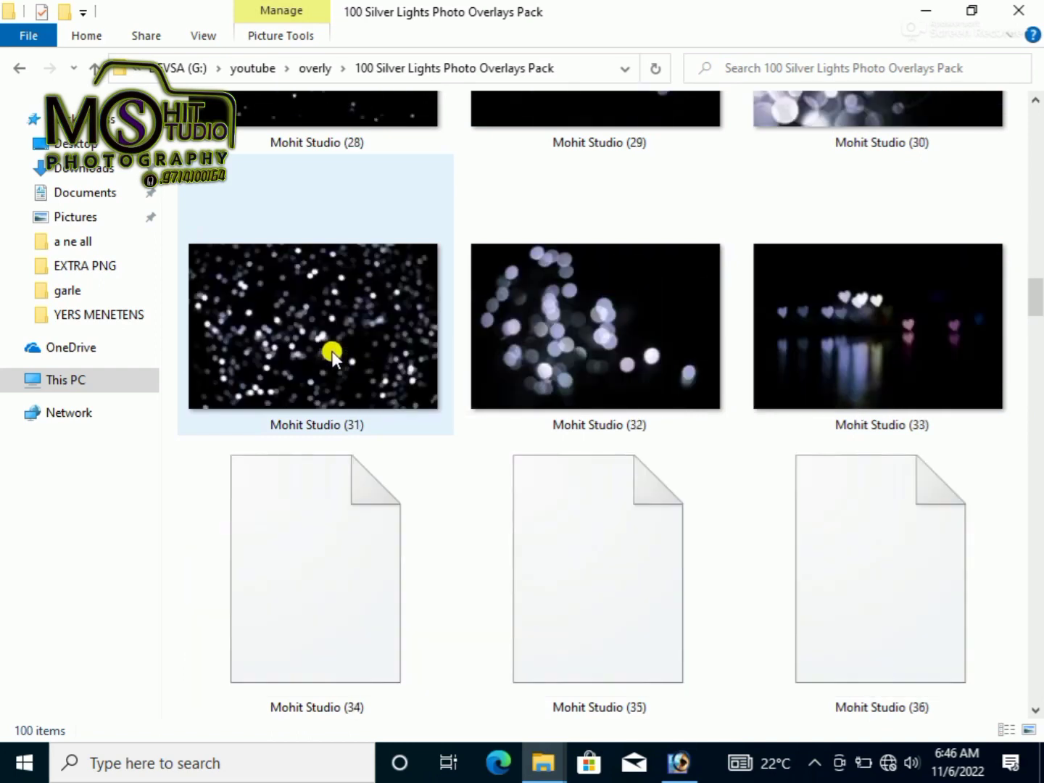
pyautogui.scroll(-1, 392, 359)
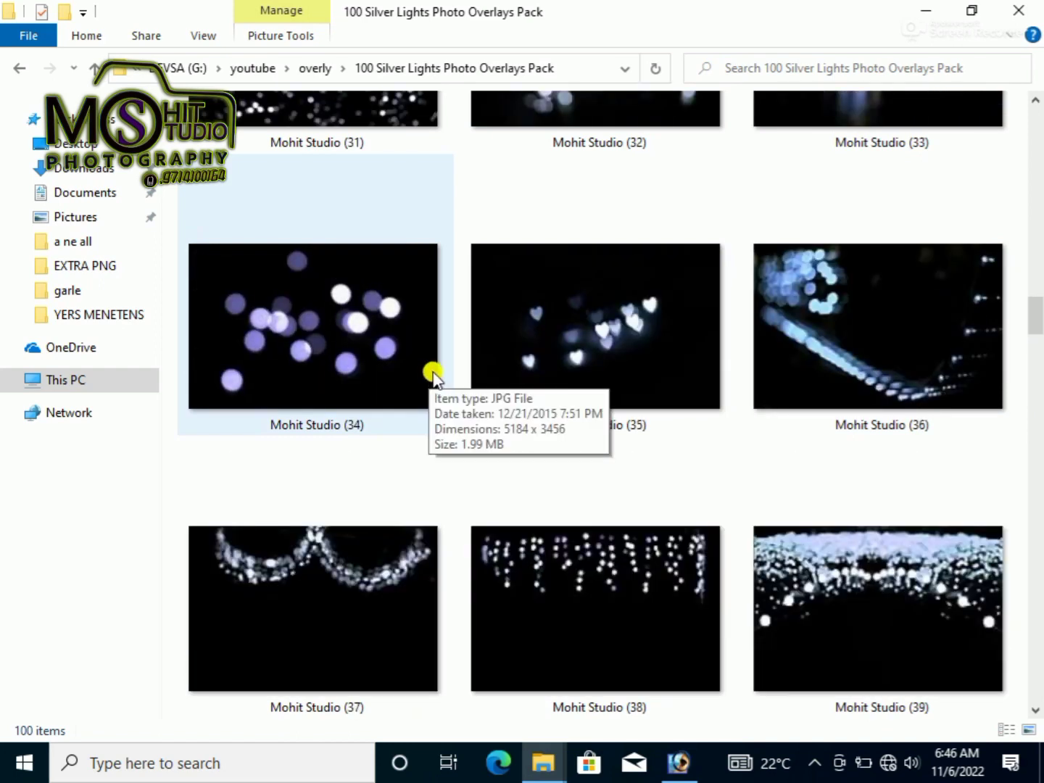
pyautogui.scroll(-1, 457, 395)
pyautogui.scroll(-1, 468, 431)
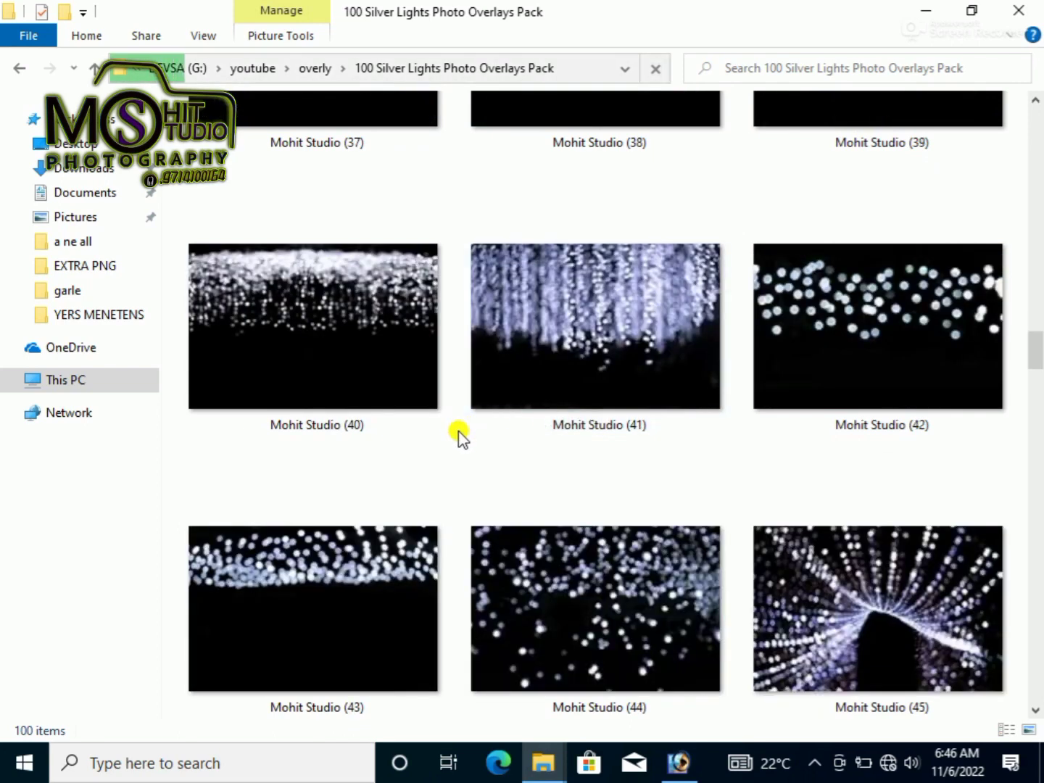
pyautogui.scroll(-1, 457, 435)
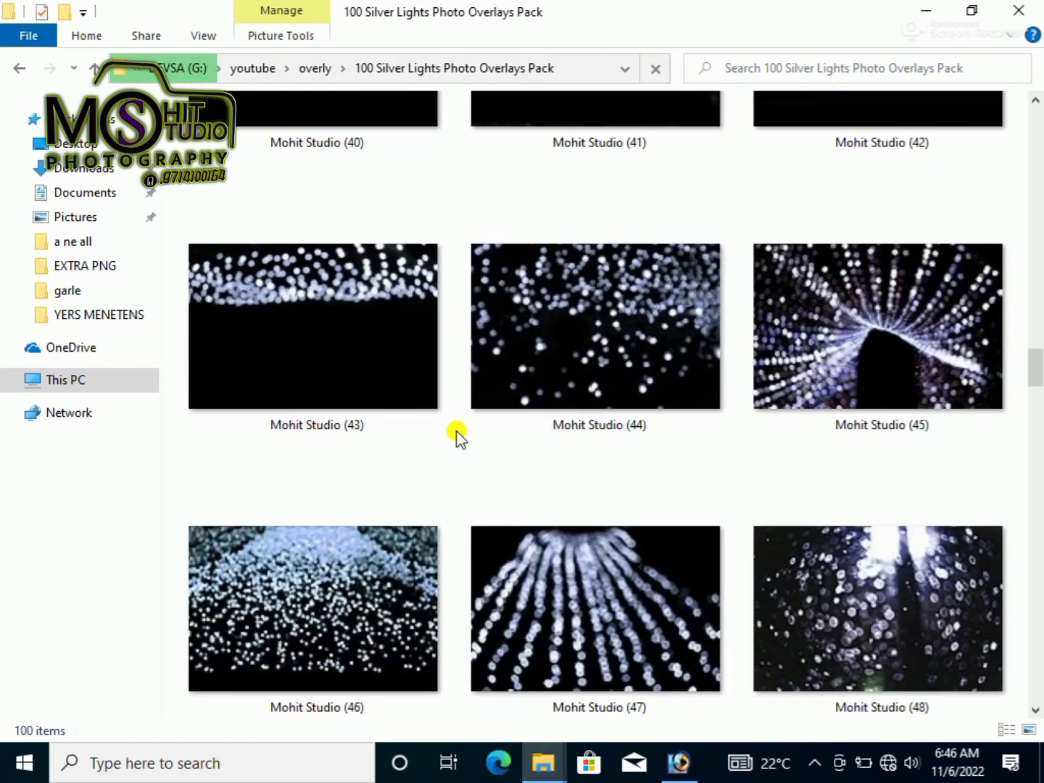
pyautogui.scroll(-1, 457, 434)
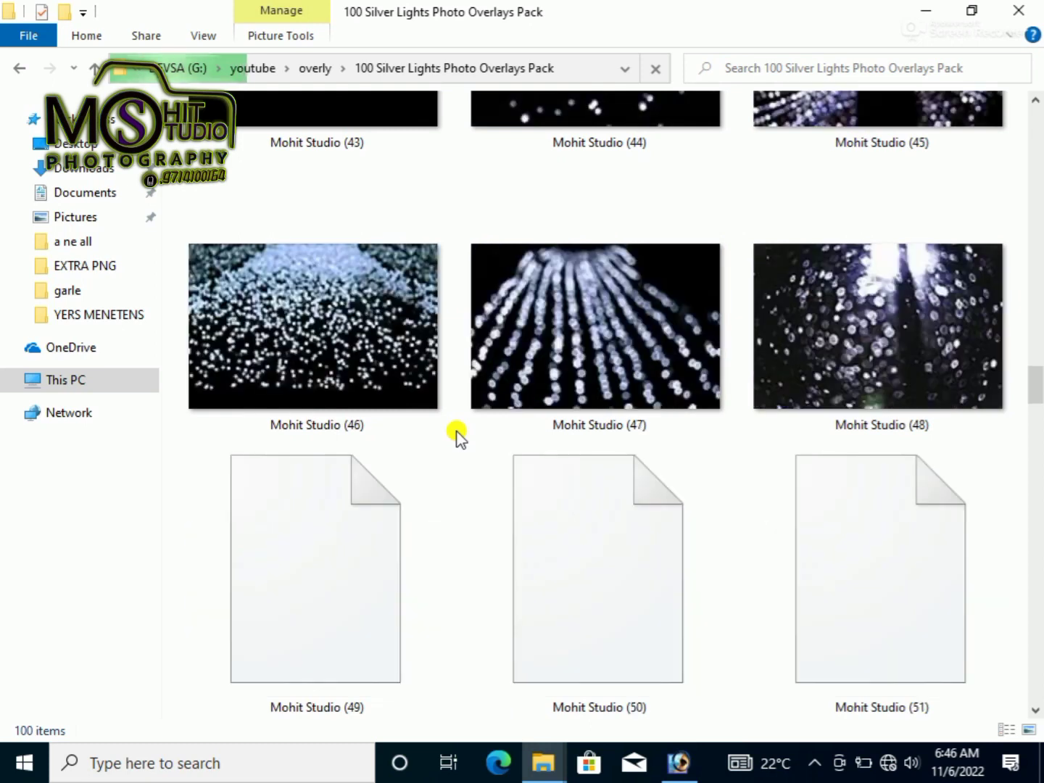
pyautogui.scroll(-2, 456, 435)
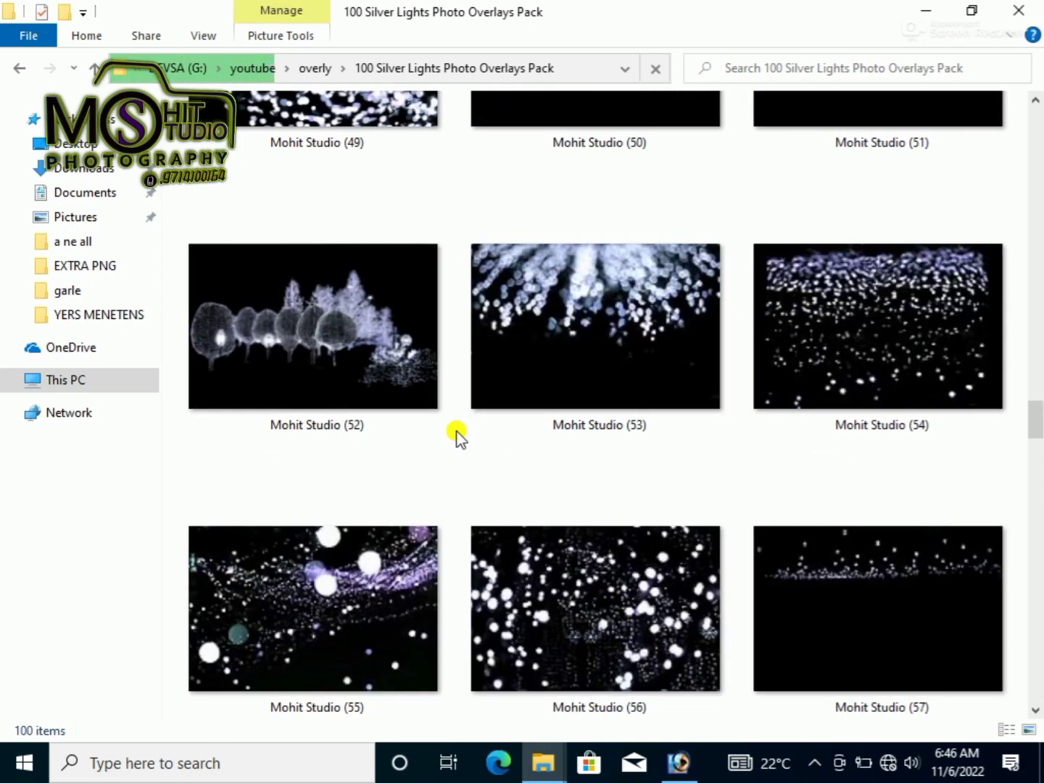
pyautogui.scroll(-2, 457, 435)
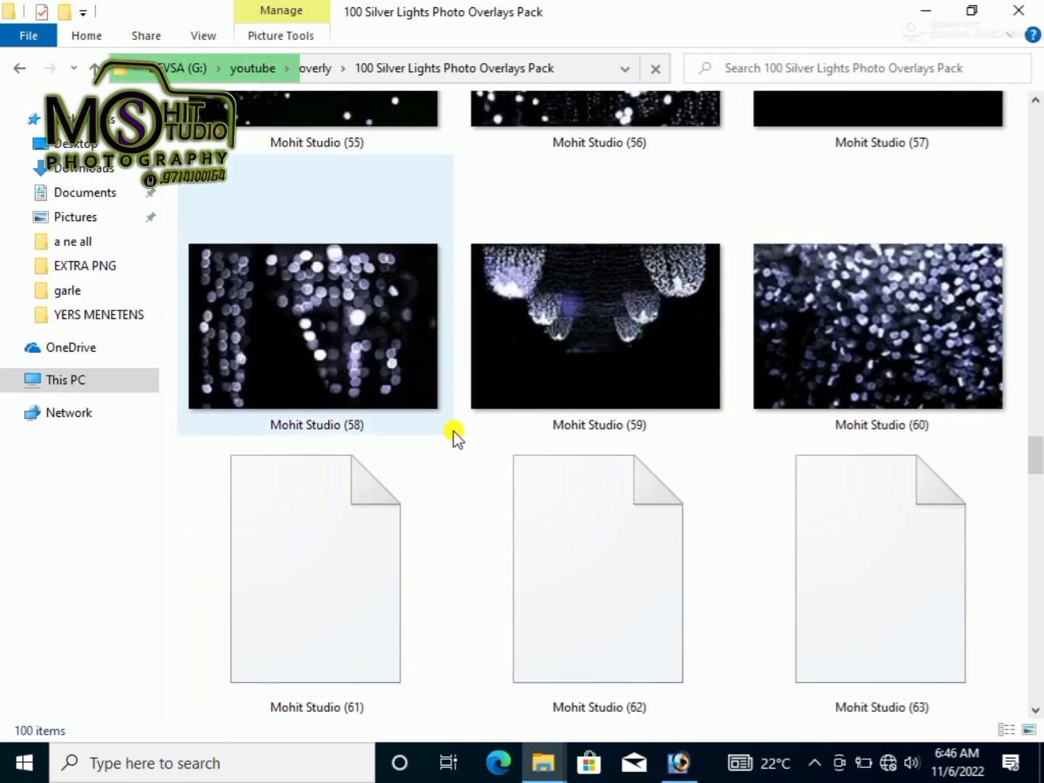
pyautogui.scroll(-1, 453, 435)
pyautogui.scroll(-2, 452, 433)
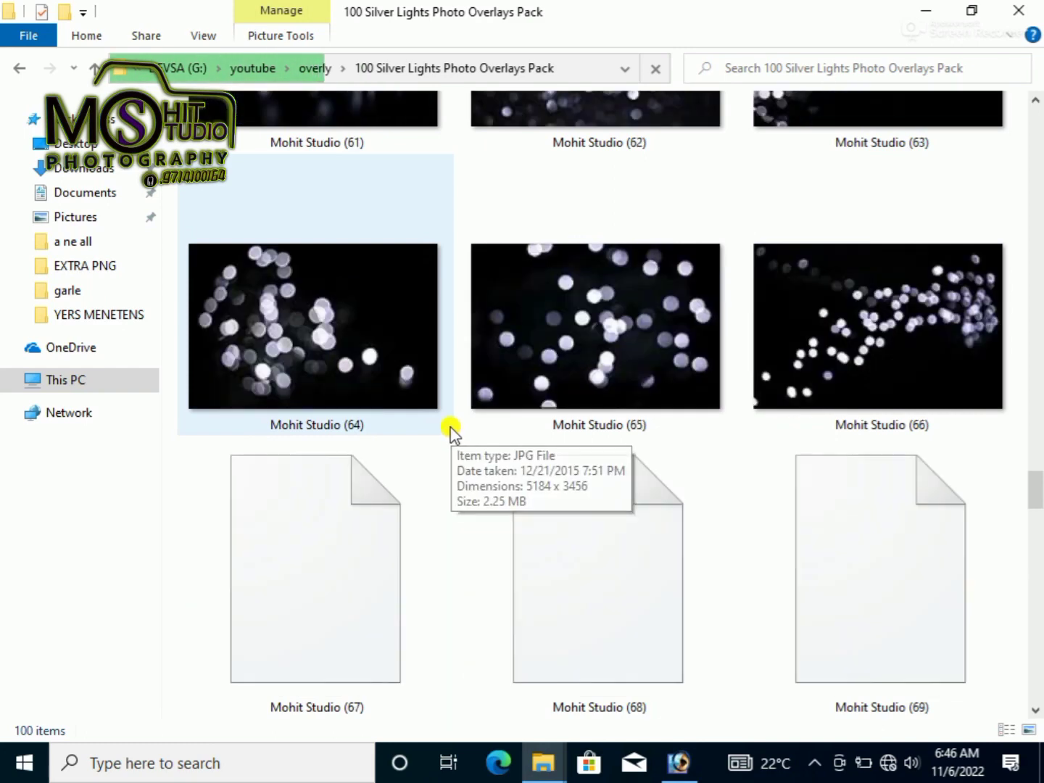
pyautogui.scroll(-1, 451, 433)
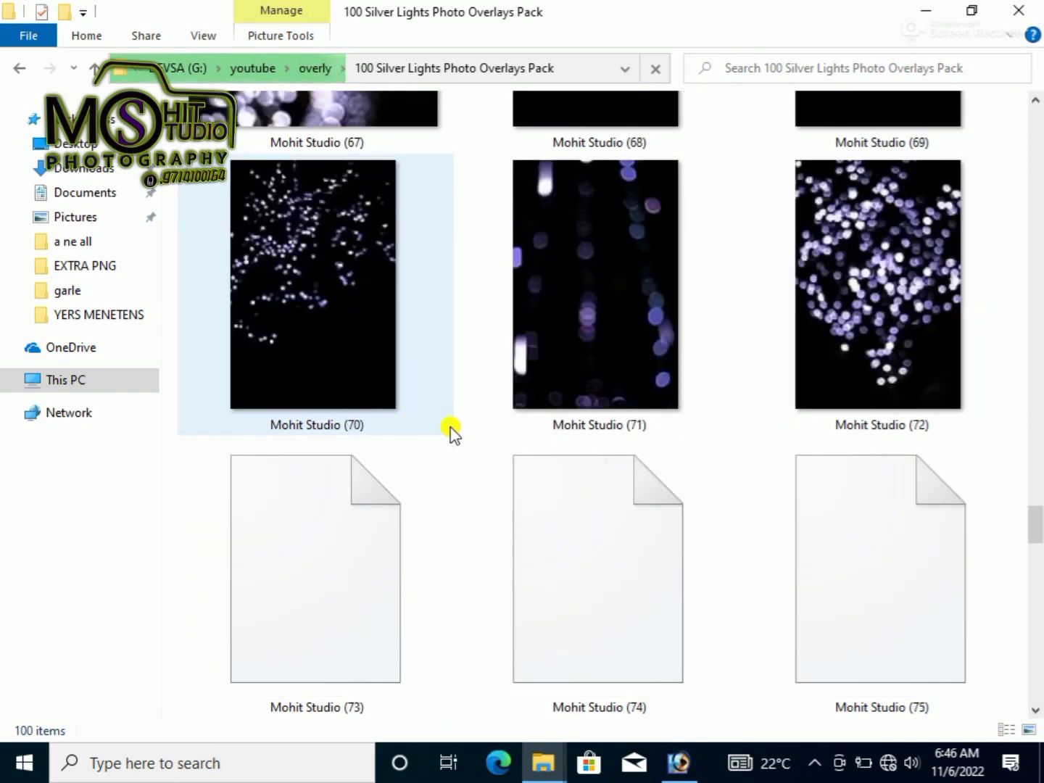
pyautogui.scroll(-1, 452, 428)
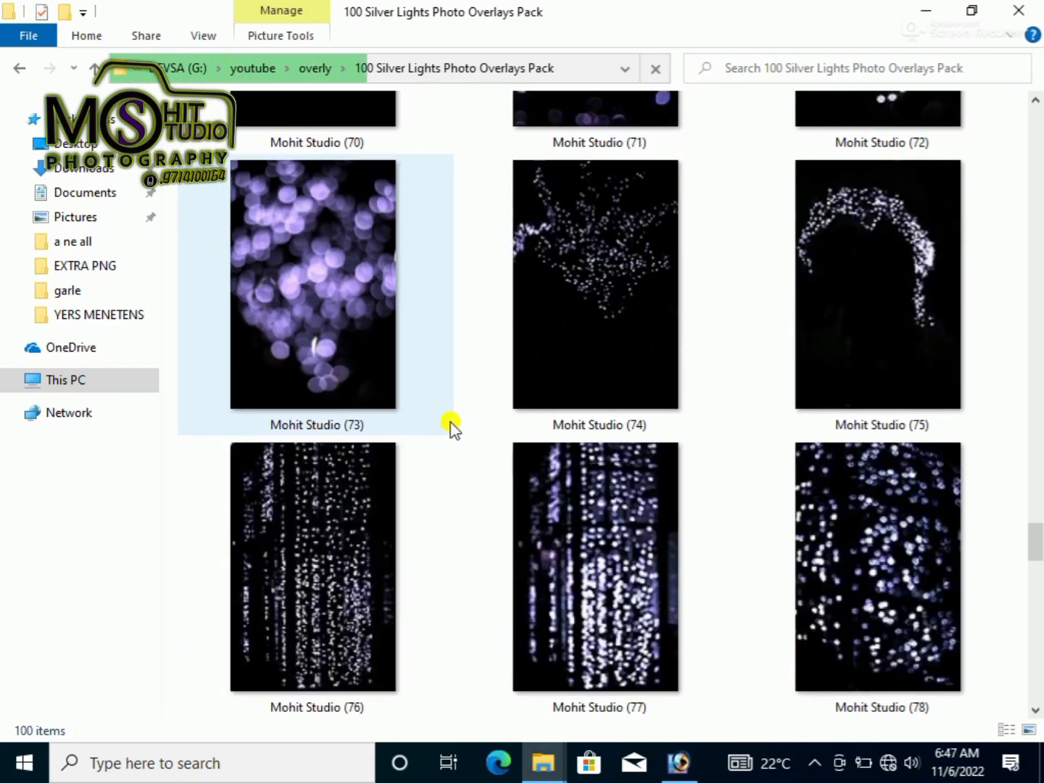
pyautogui.scroll(-1, 451, 427)
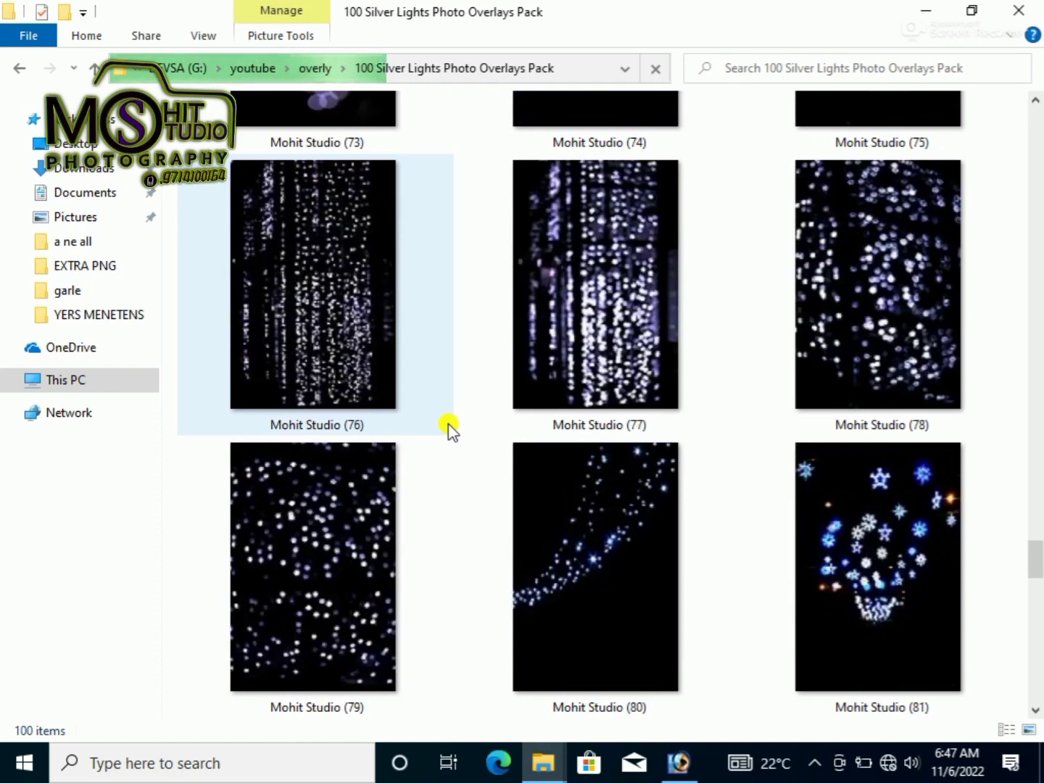
pyautogui.scroll(-1, 450, 430)
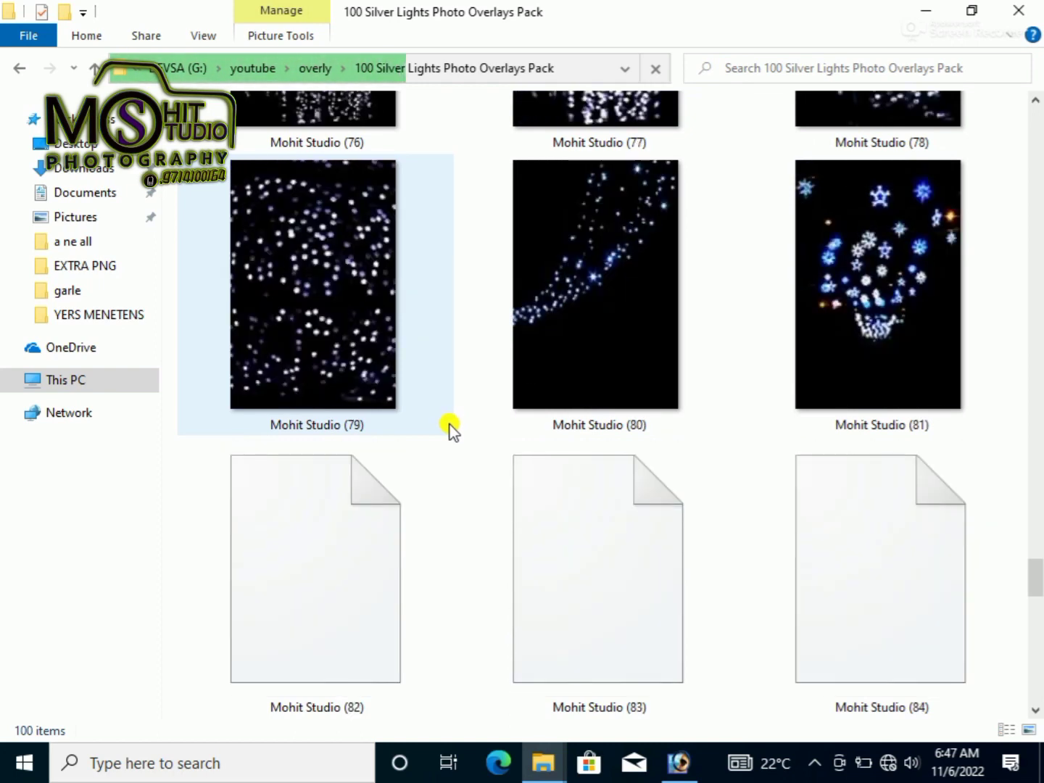
pyautogui.scroll(-1, 452, 429)
pyautogui.scroll(-1, 451, 430)
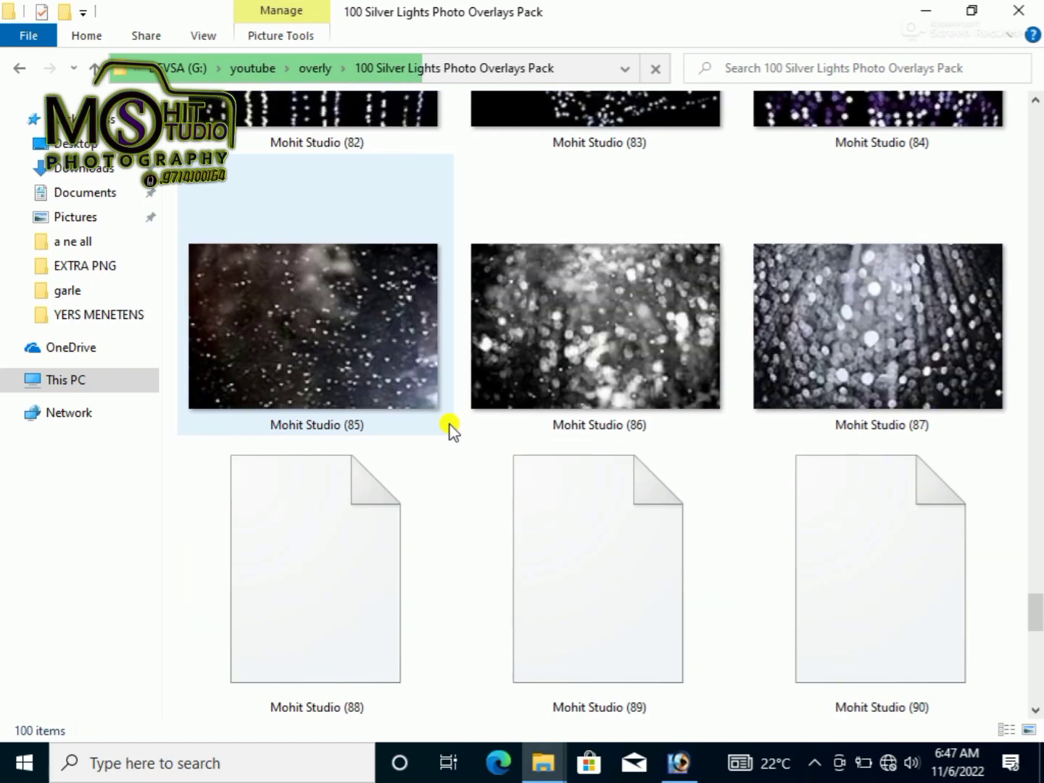
pyautogui.scroll(-1, 452, 430)
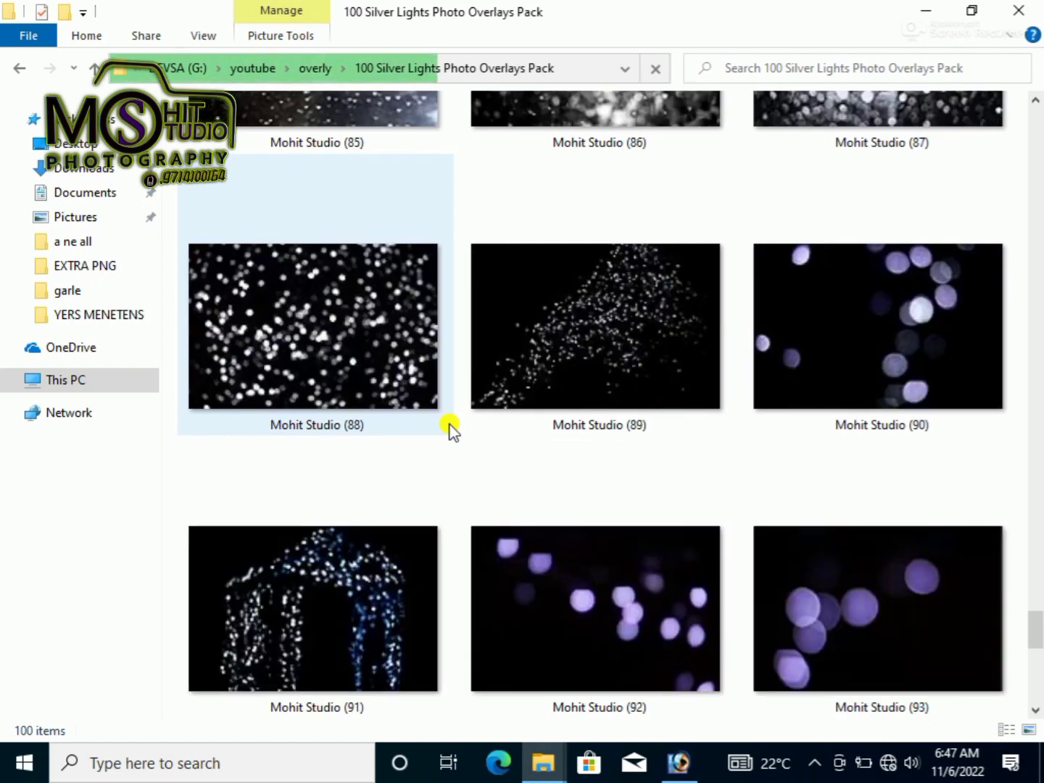
# Finish viewing the silver lights overlays, leave that folder and open the 125 Happy Star Overlays folder
pyautogui.scroll(-2, 451, 429)
pyautogui.scroll(-1, 451, 430)
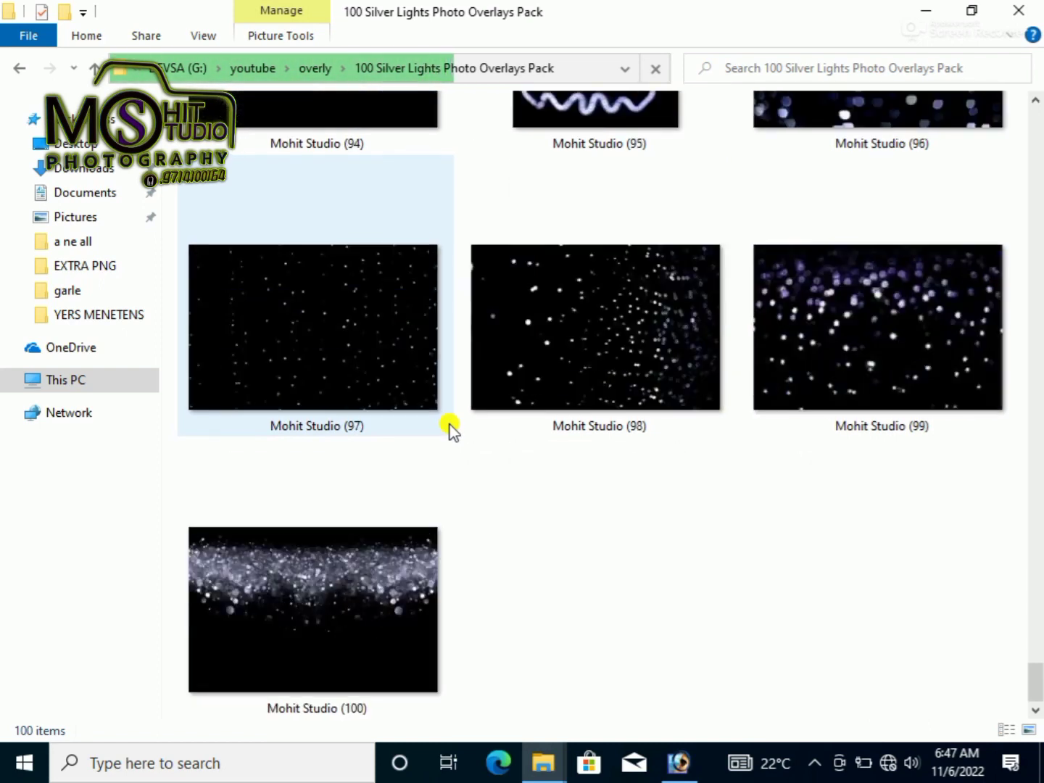
pyautogui.click(96, 69)
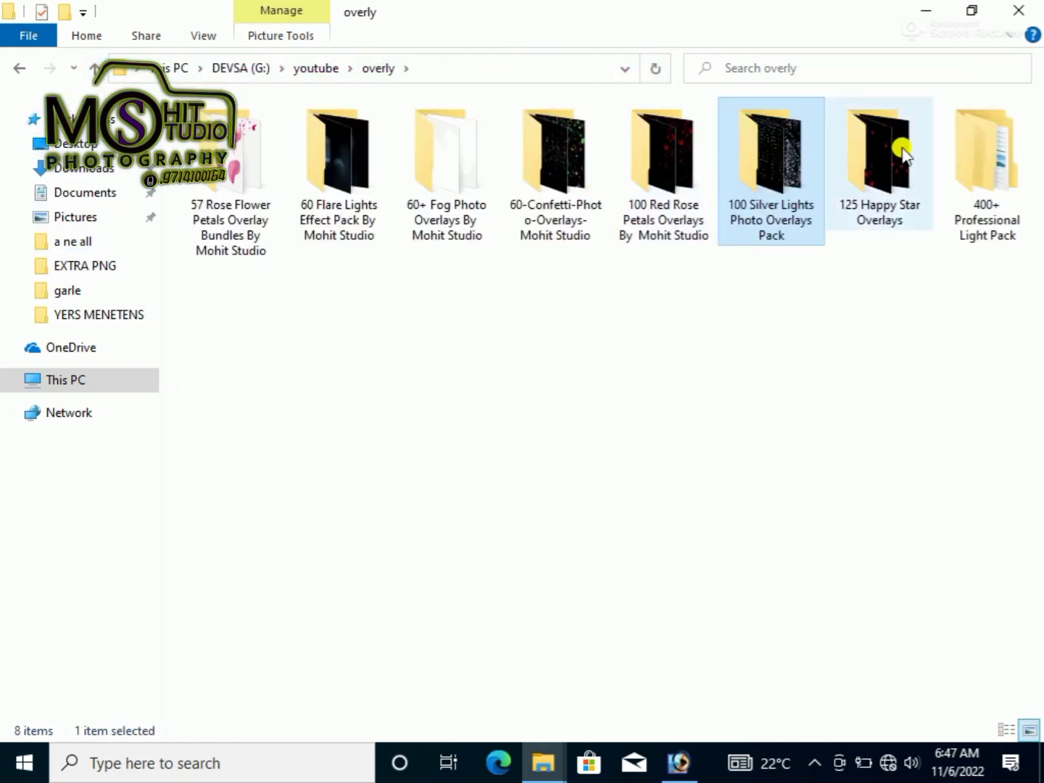
pyautogui.doubleClick(903, 153)
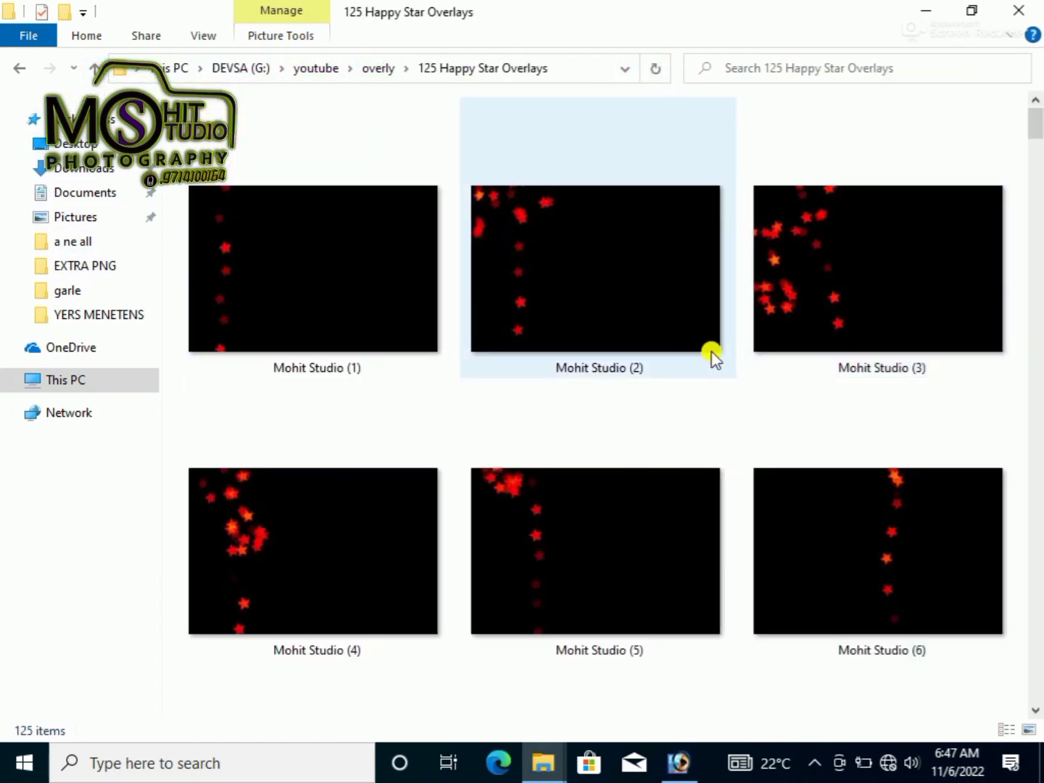
# Look through the thumbnails of the red and multicoloured star overlays down to the end of the folder
pyautogui.scroll(-3, 742, 406)
pyautogui.scroll(-3, 741, 407)
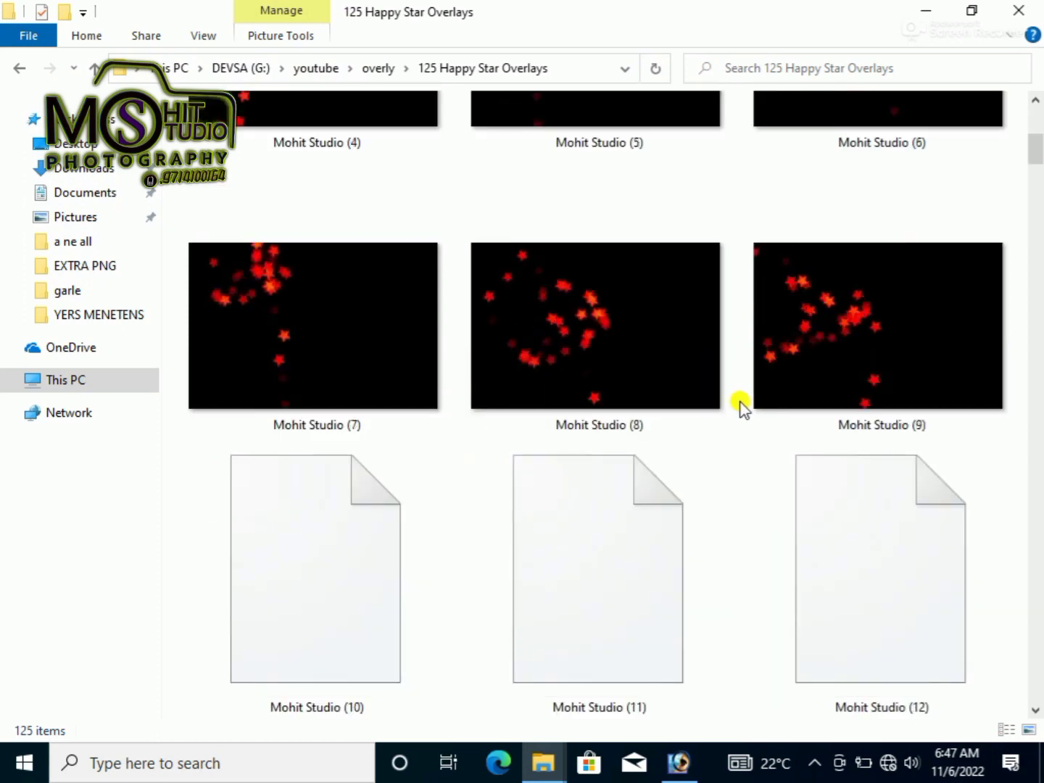
pyautogui.scroll(-3, 741, 406)
pyautogui.scroll(-6, 622, 359)
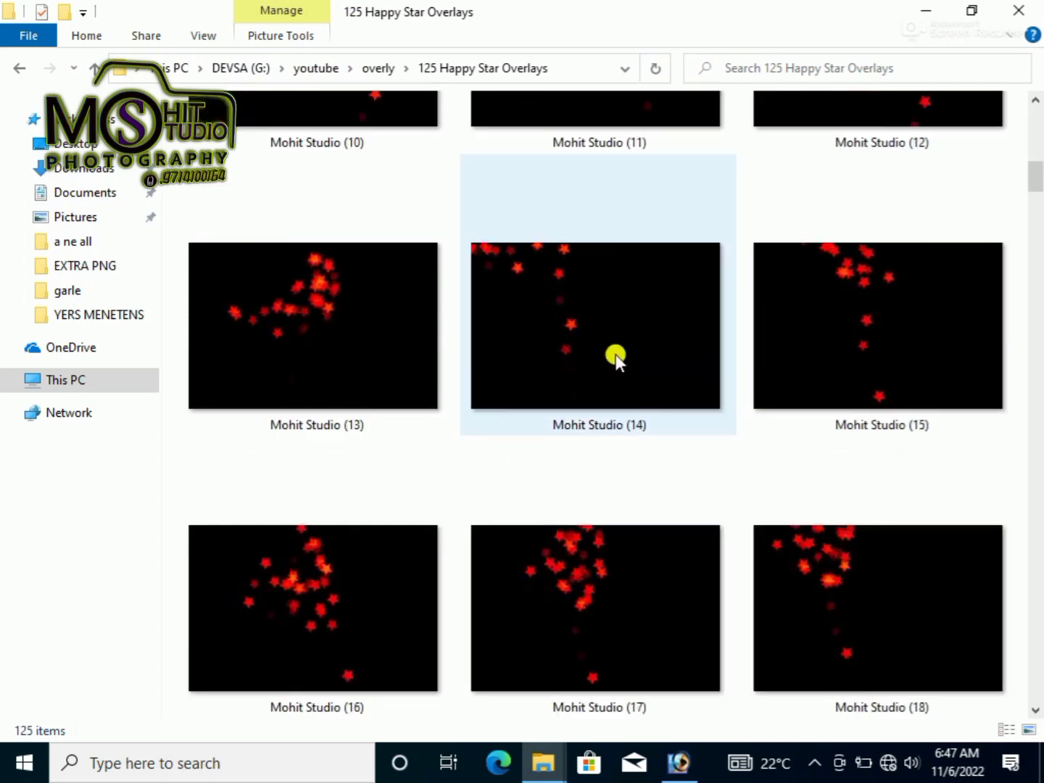
pyautogui.scroll(-3, 616, 355)
pyautogui.scroll(-6, 616, 356)
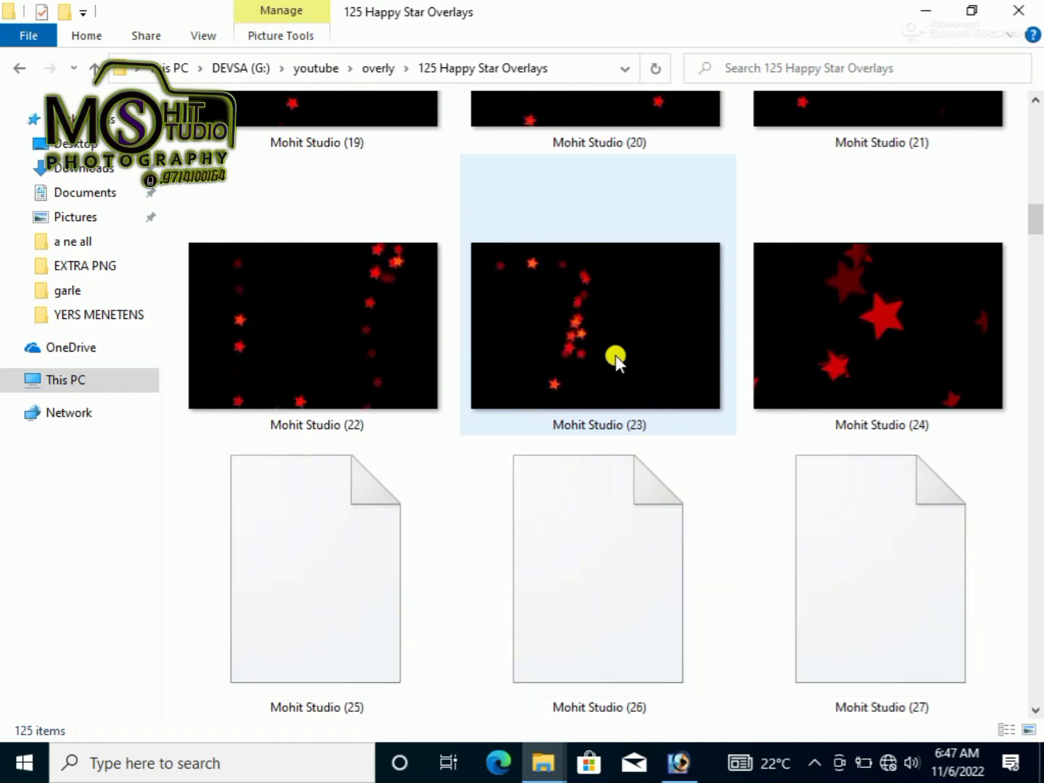
pyautogui.scroll(2, 616, 358)
pyautogui.scroll(-8, 615, 359)
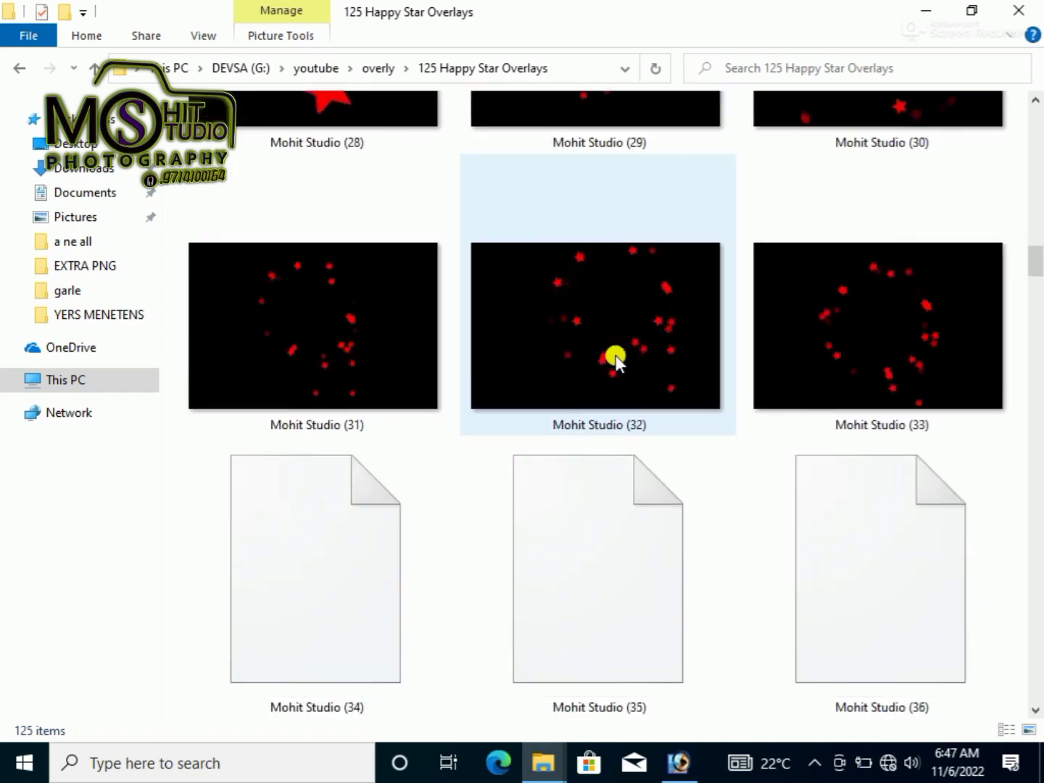
pyautogui.scroll(-6, 615, 357)
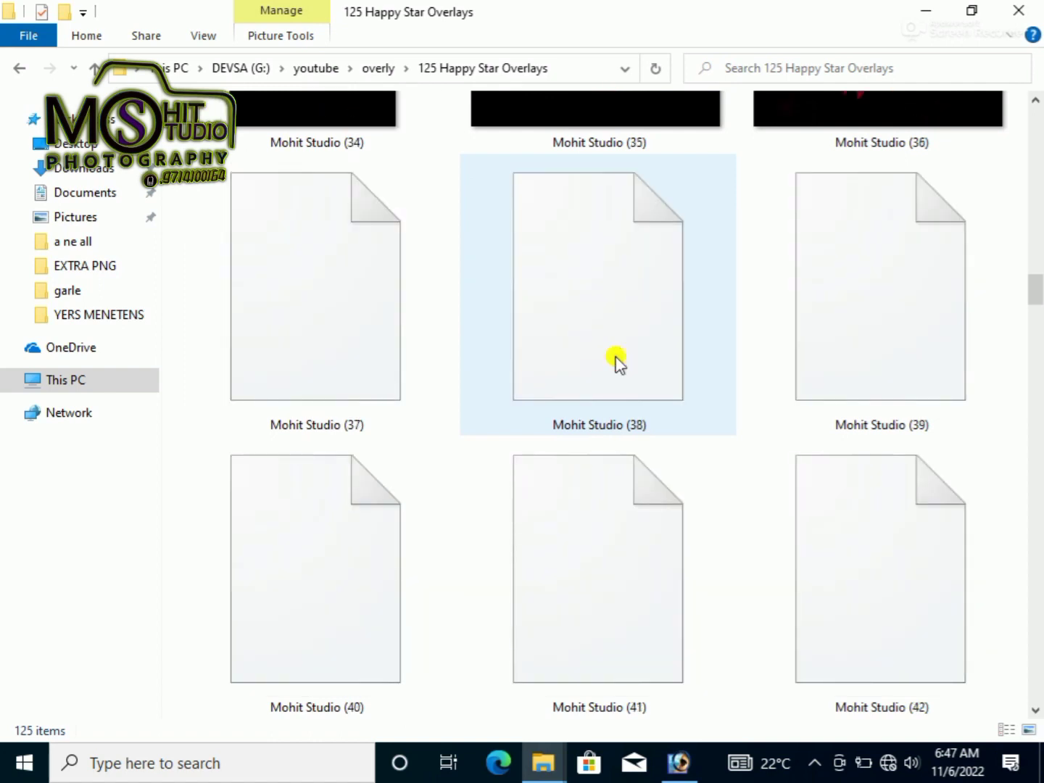
pyautogui.scroll(2, 617, 359)
pyautogui.scroll(-3, 615, 358)
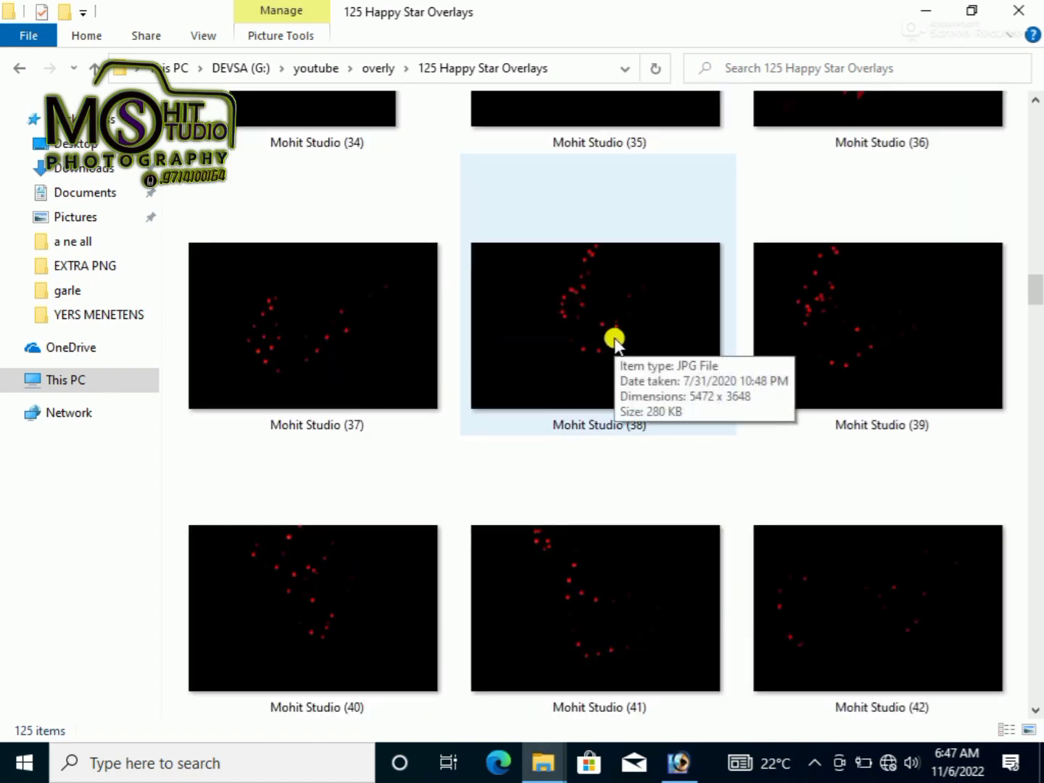
pyautogui.scroll(-6, 624, 343)
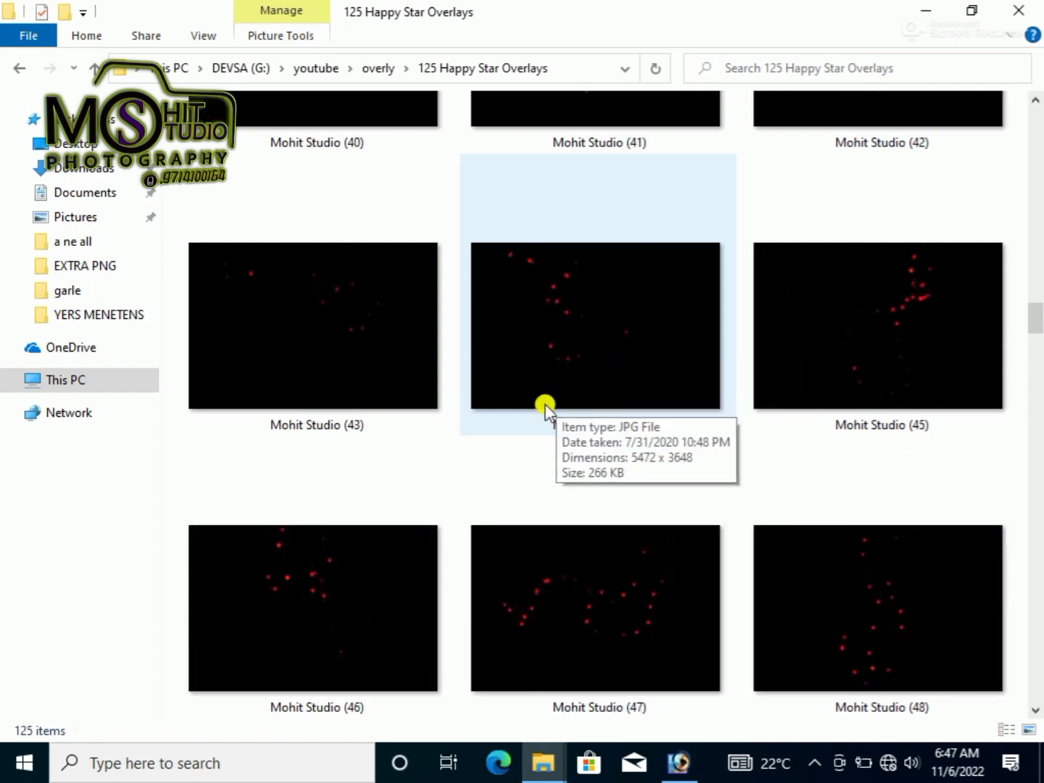
pyautogui.scroll(-6, 543, 412)
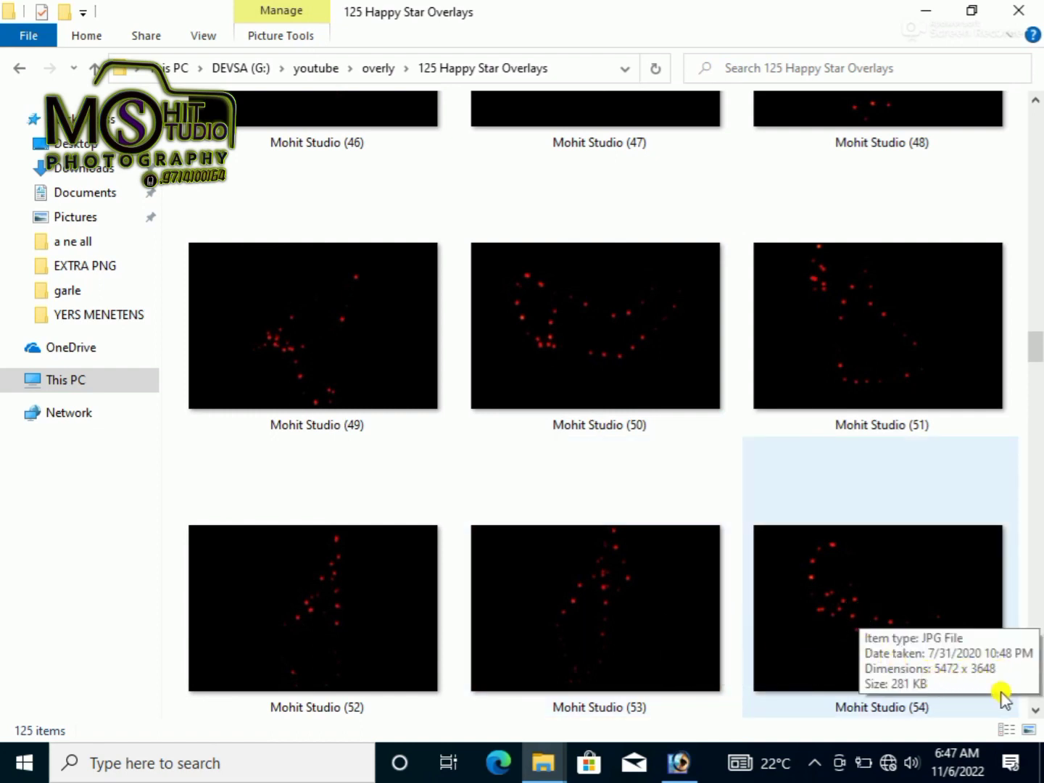
pyautogui.scroll(-4, 863, 580)
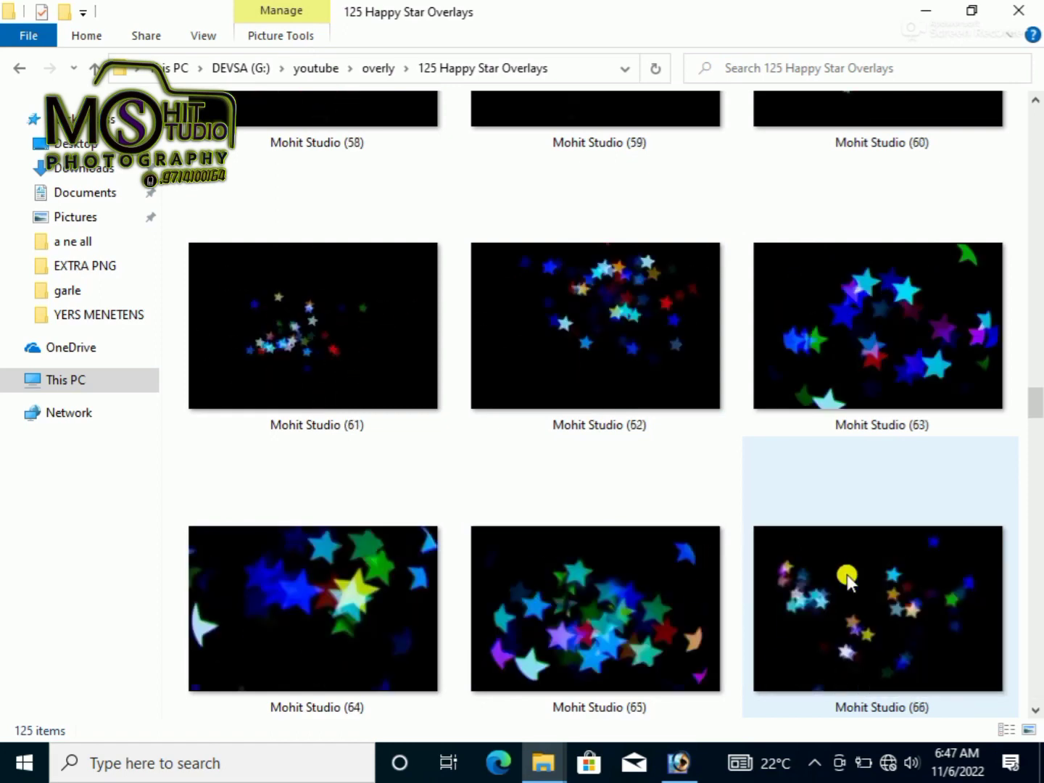
pyautogui.scroll(-1, 845, 577)
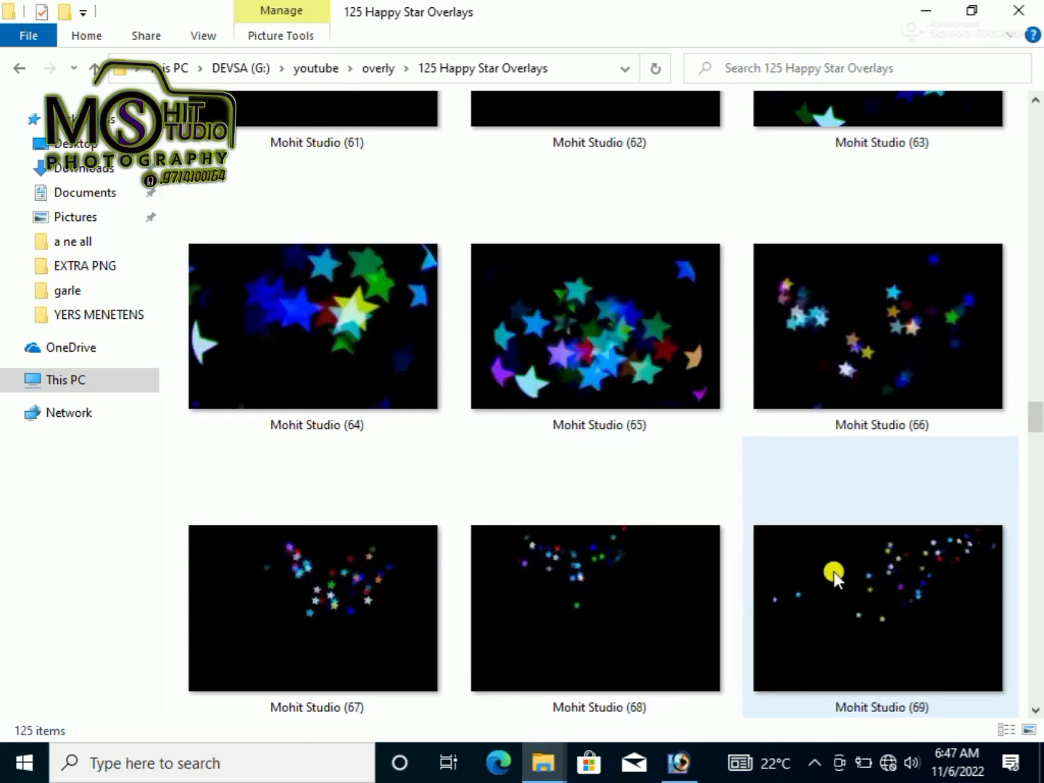
pyautogui.scroll(-2, 834, 574)
pyautogui.scroll(-1, 826, 576)
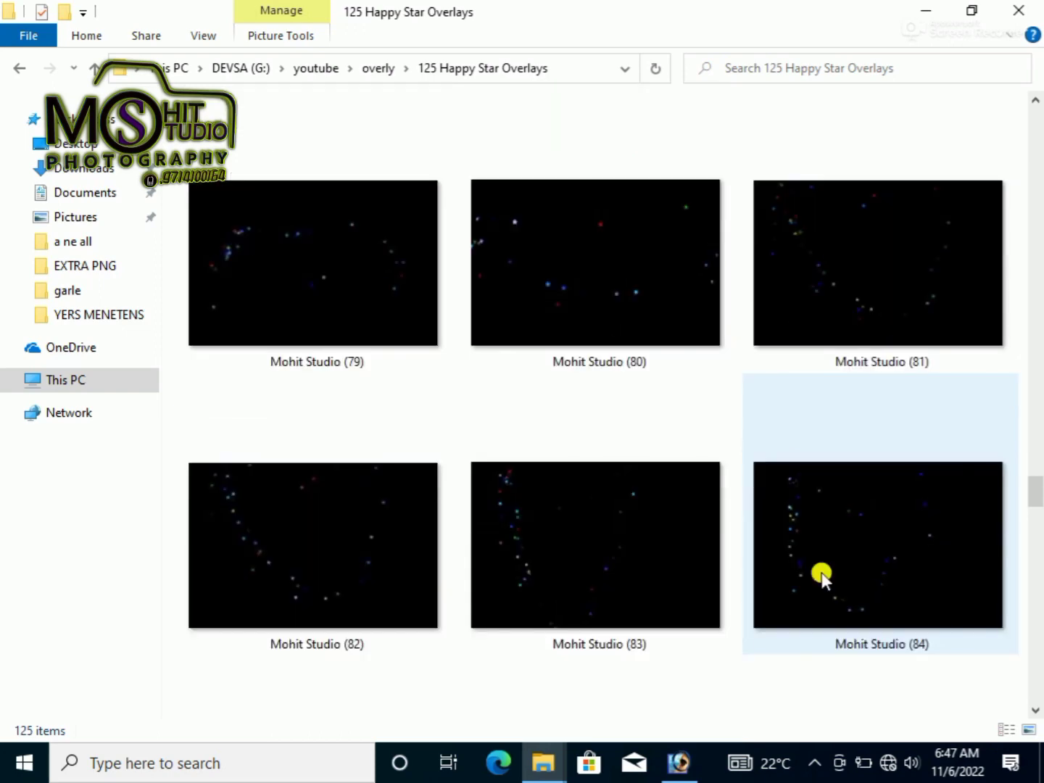
pyautogui.scroll(-15, 822, 577)
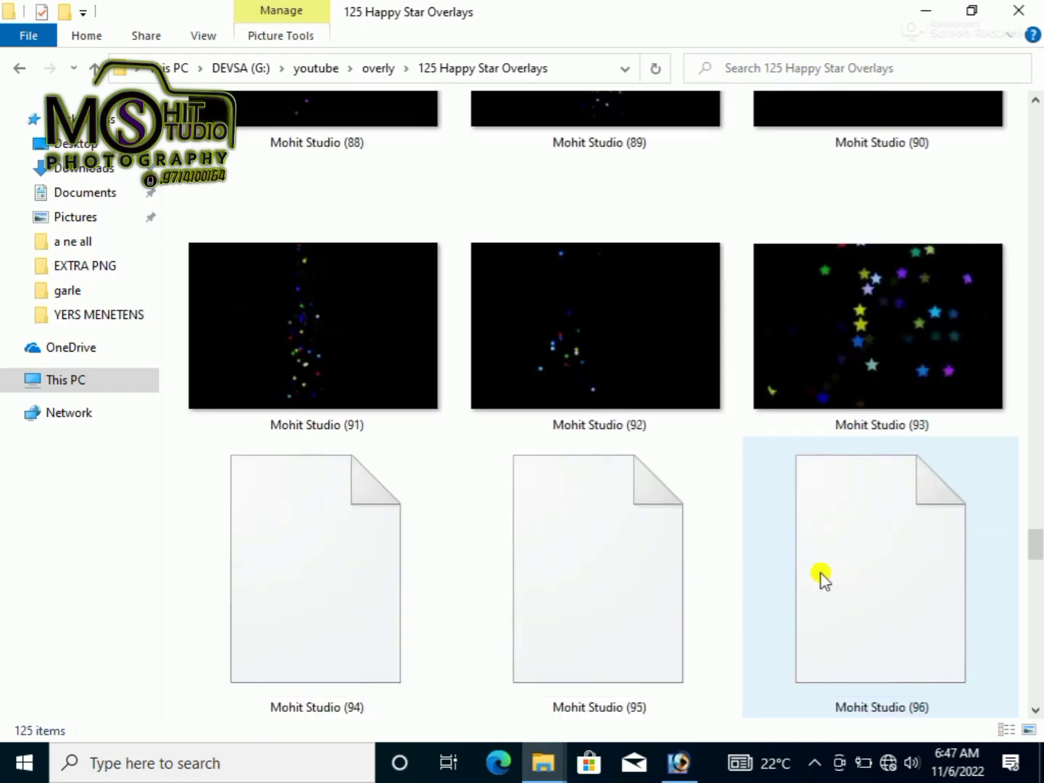
pyautogui.scroll(-15, 822, 577)
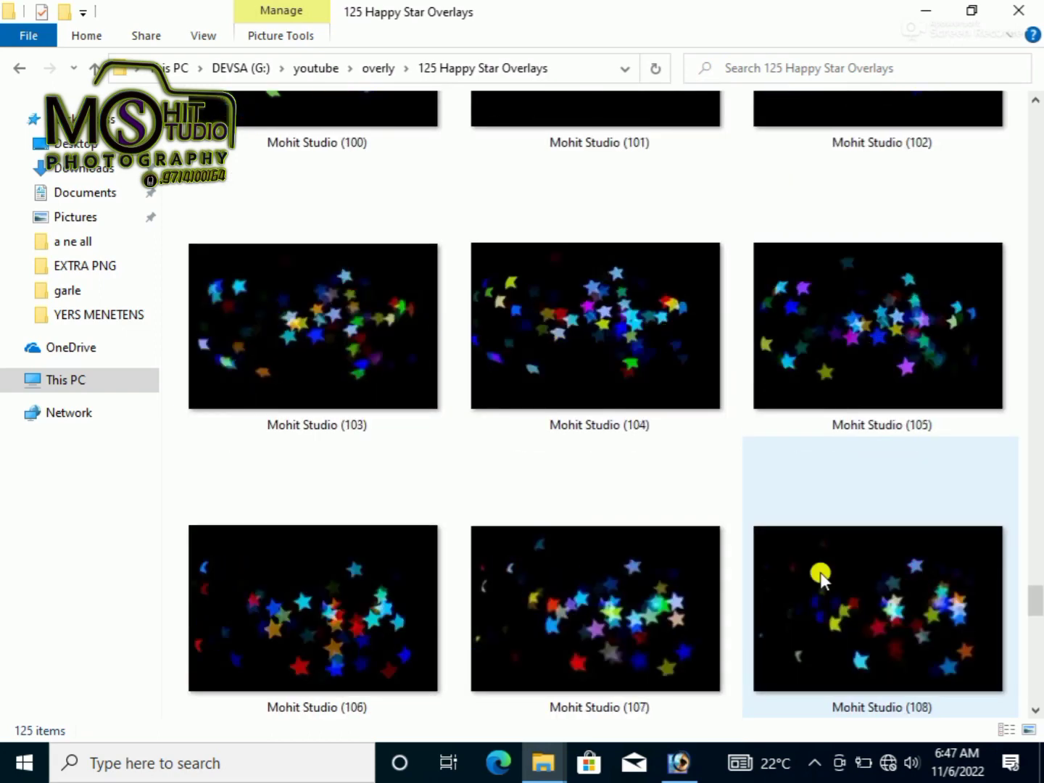
pyautogui.scroll(-15, 820, 573)
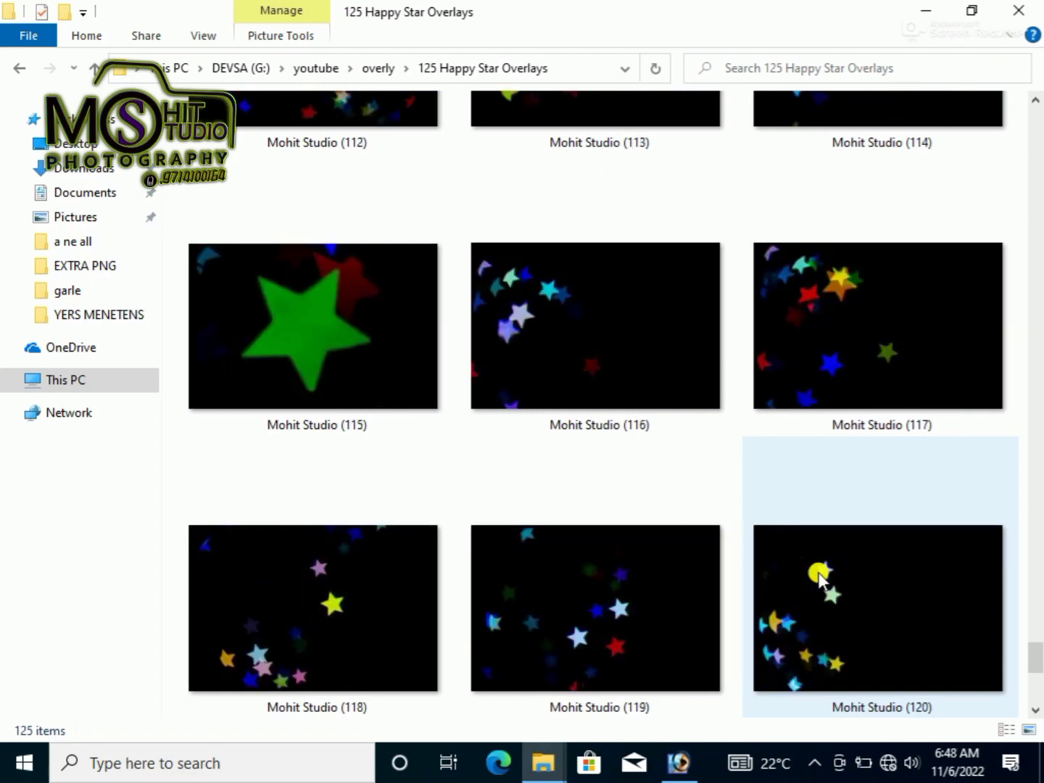
pyautogui.scroll(-3, 816, 580)
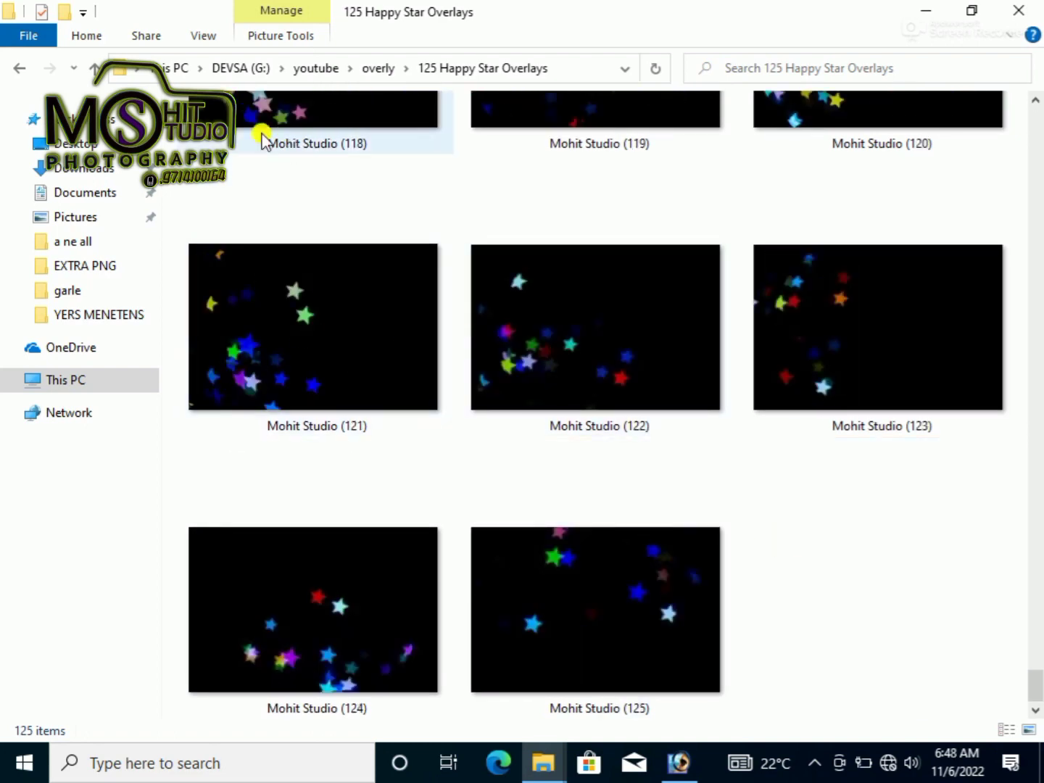
# Leave the star overlays folder and open the inner 400+ Professional Light Pack folder
pyautogui.click(94, 69)
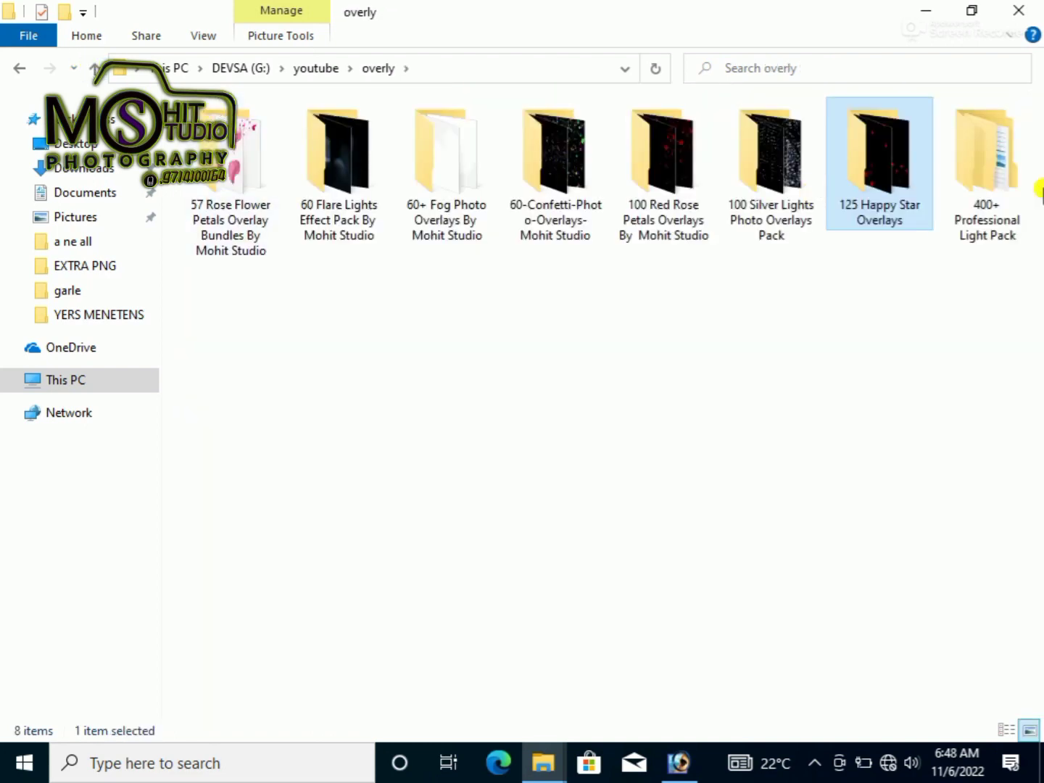
pyautogui.doubleClick(987, 170)
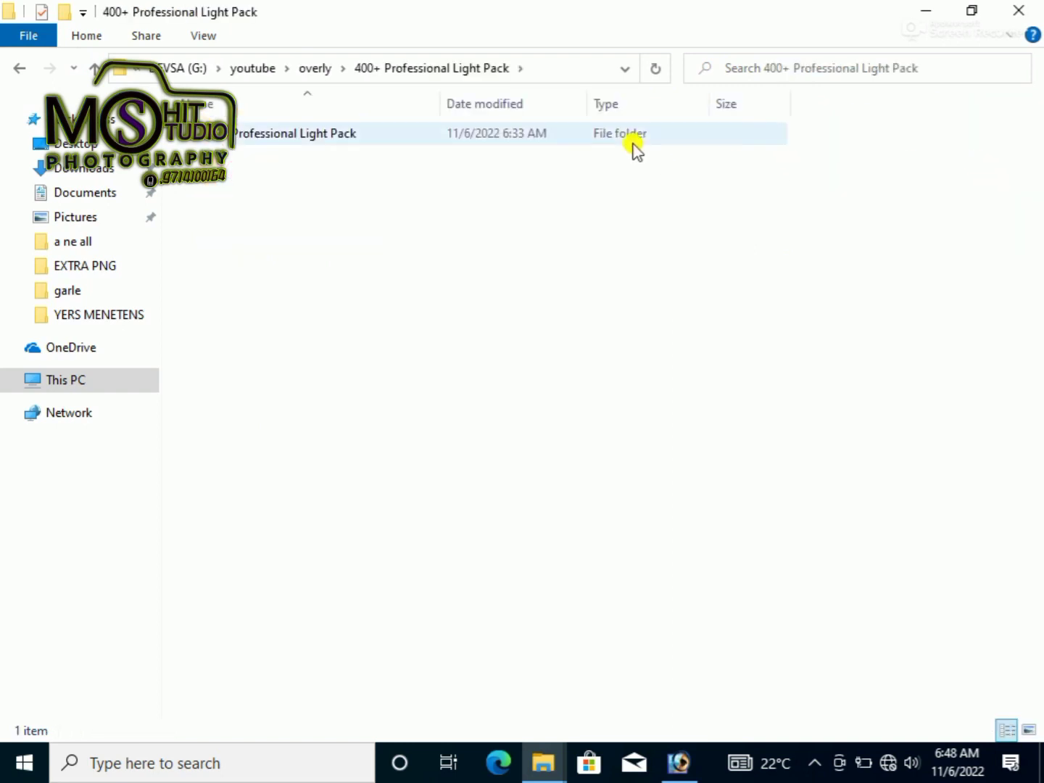
pyautogui.doubleClick(632, 140)
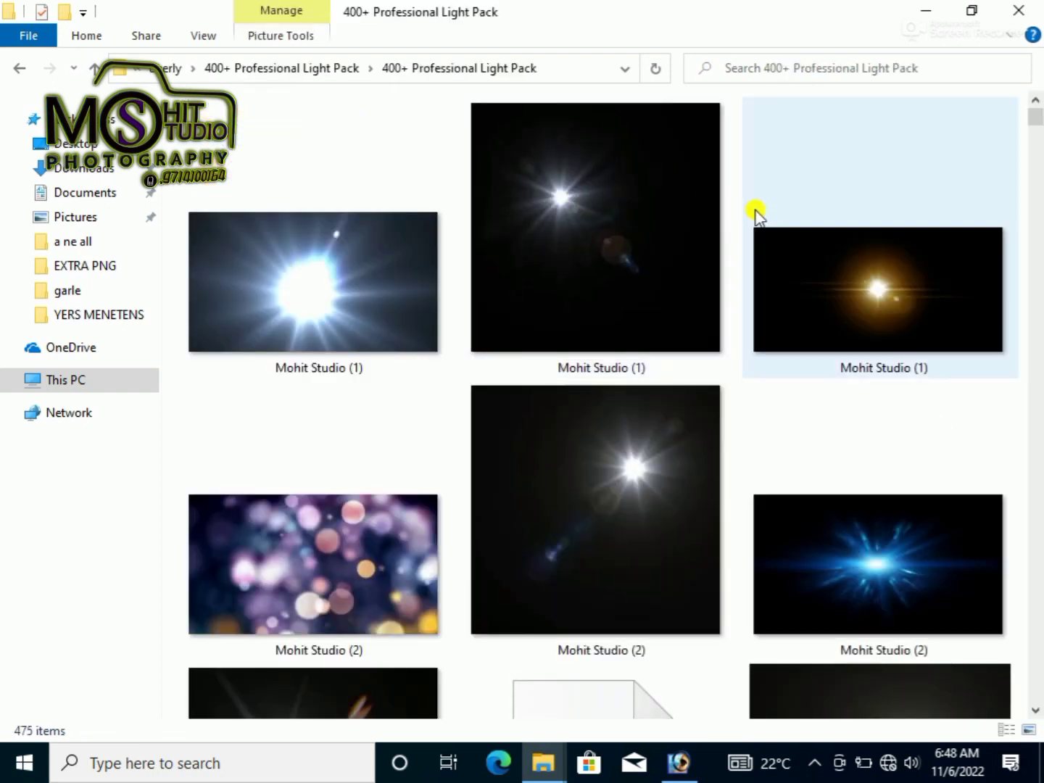
# Look through the light pack thumbnails for a light effect to use, as far as the pink neon heart
pyautogui.scroll(-3, 731, 206)
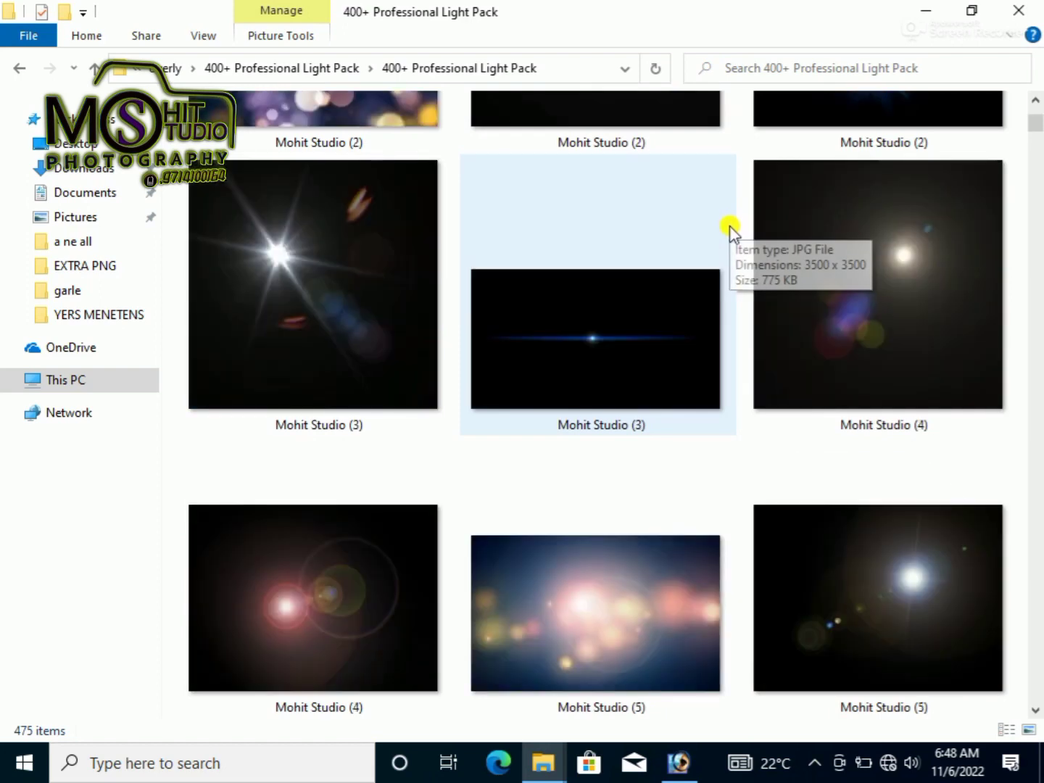
pyautogui.scroll(-1, 722, 291)
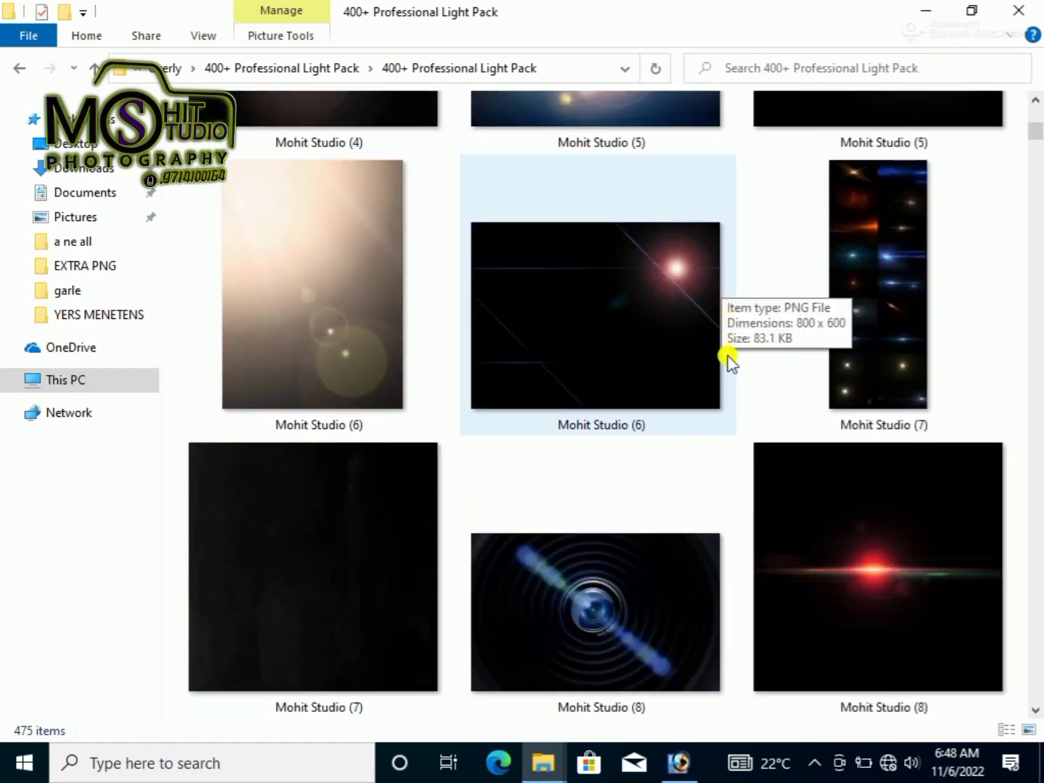
pyautogui.scroll(-2, 729, 341)
pyautogui.scroll(-4, 729, 363)
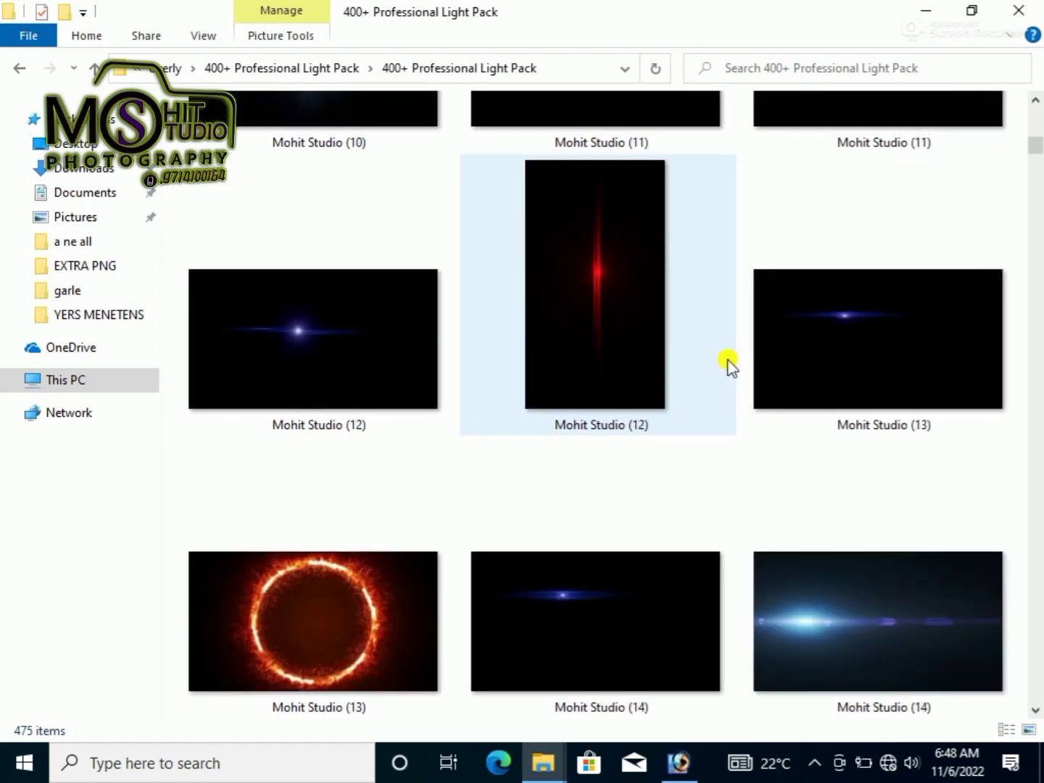
pyautogui.scroll(-4, 730, 364)
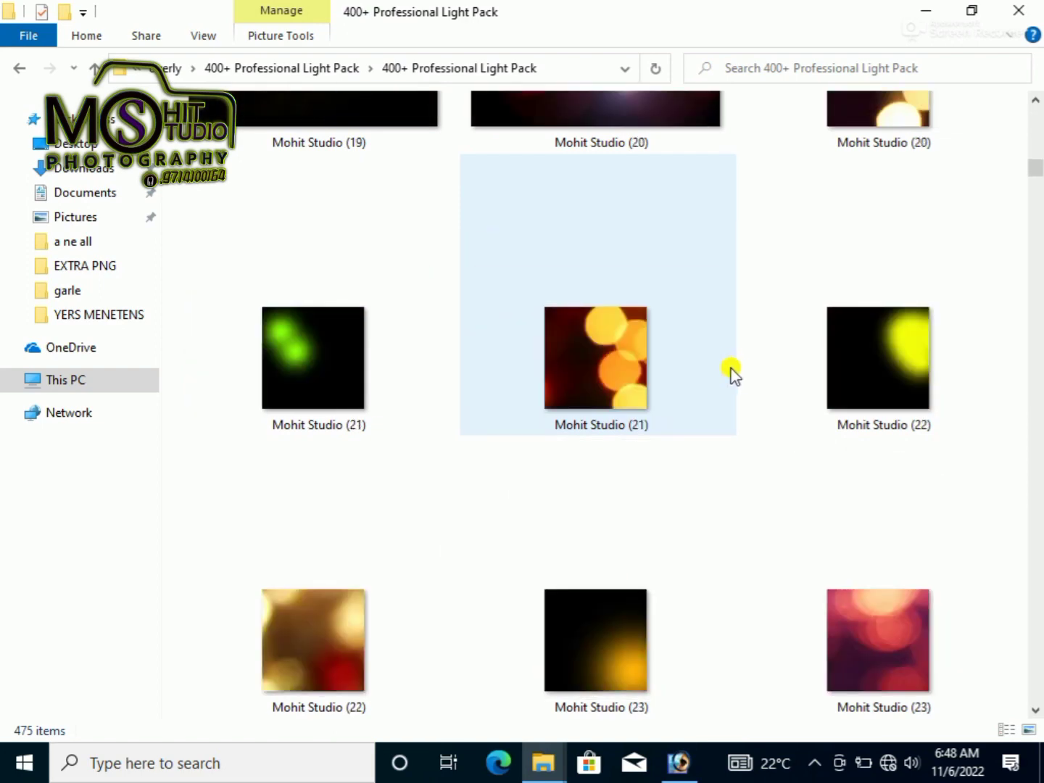
pyautogui.scroll(-4, 733, 374)
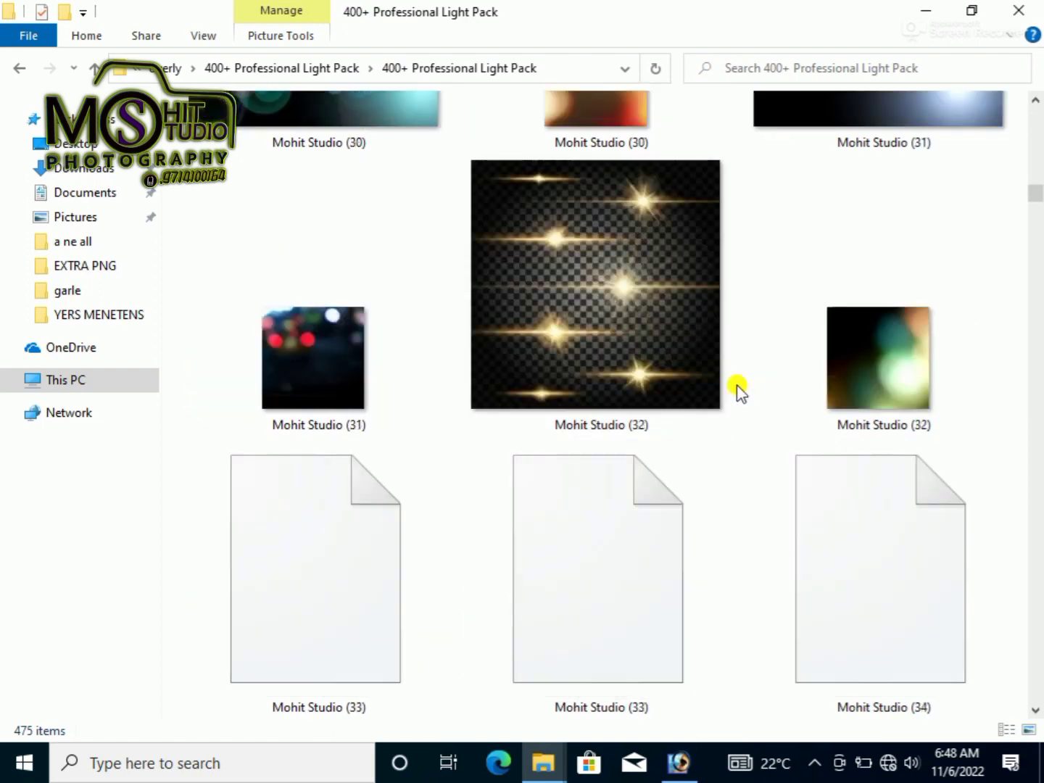
pyautogui.scroll(-4, 738, 392)
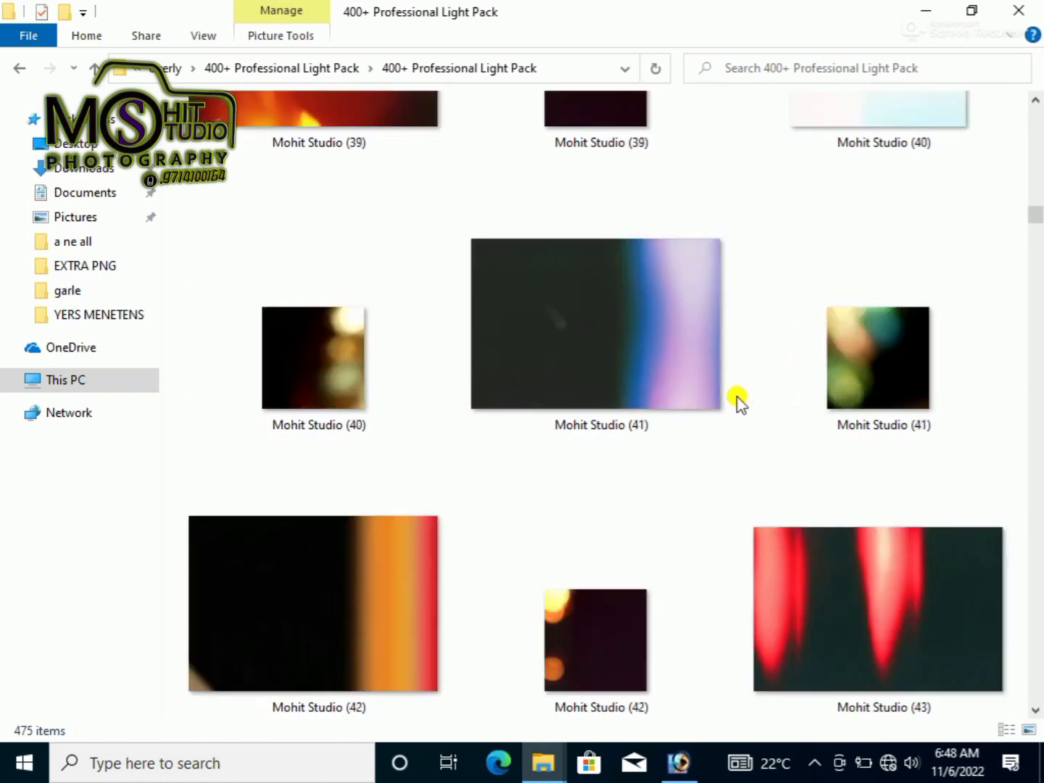
pyautogui.scroll(-4, 739, 402)
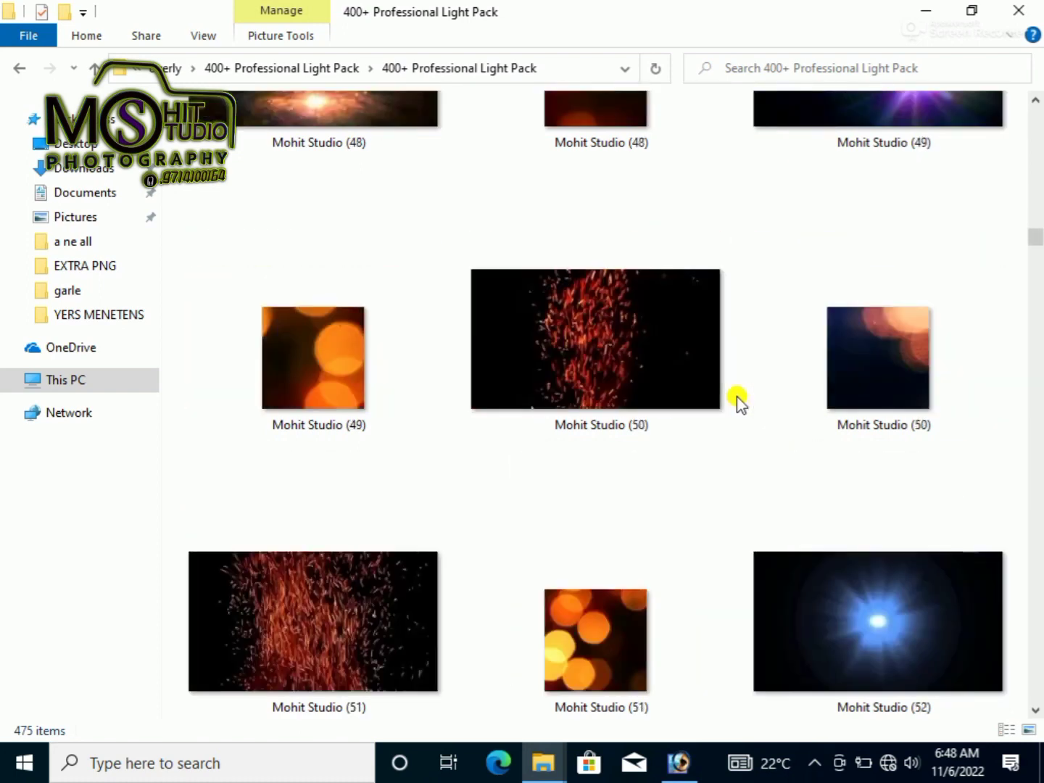
pyautogui.scroll(-4, 739, 401)
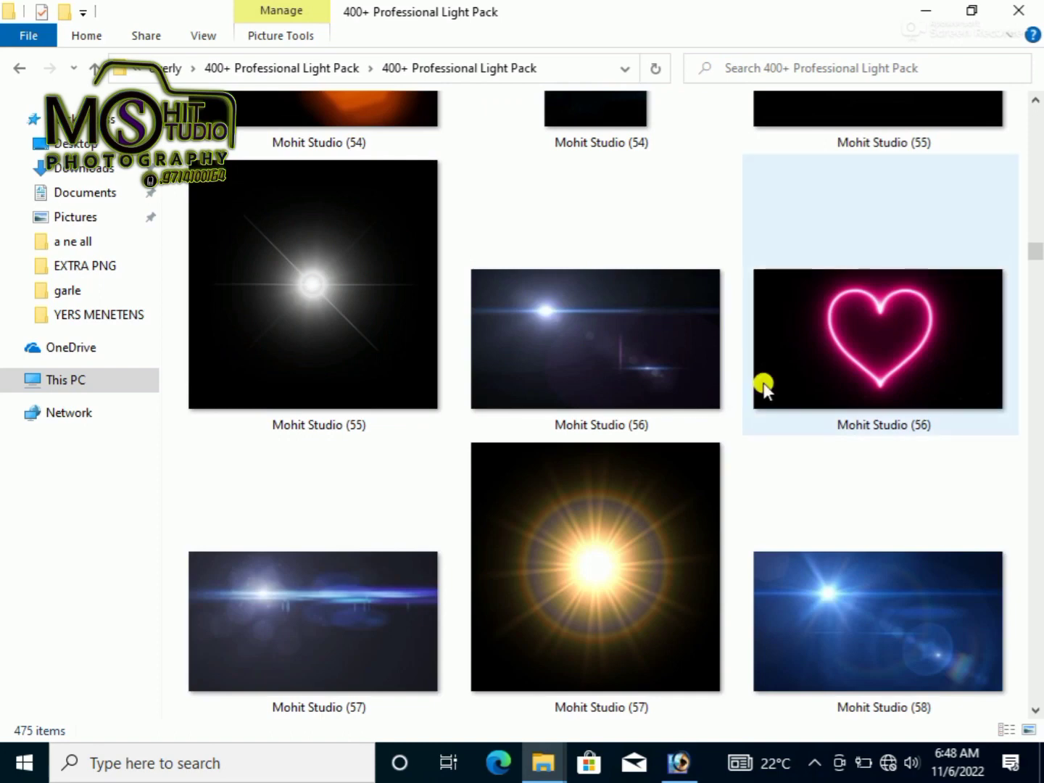
# Open the pink neon heart image Mohit Studio (56) in Photoshop and activate the Move tool
pyautogui.moveTo(819, 347); pyautogui.dragTo(506, 305)
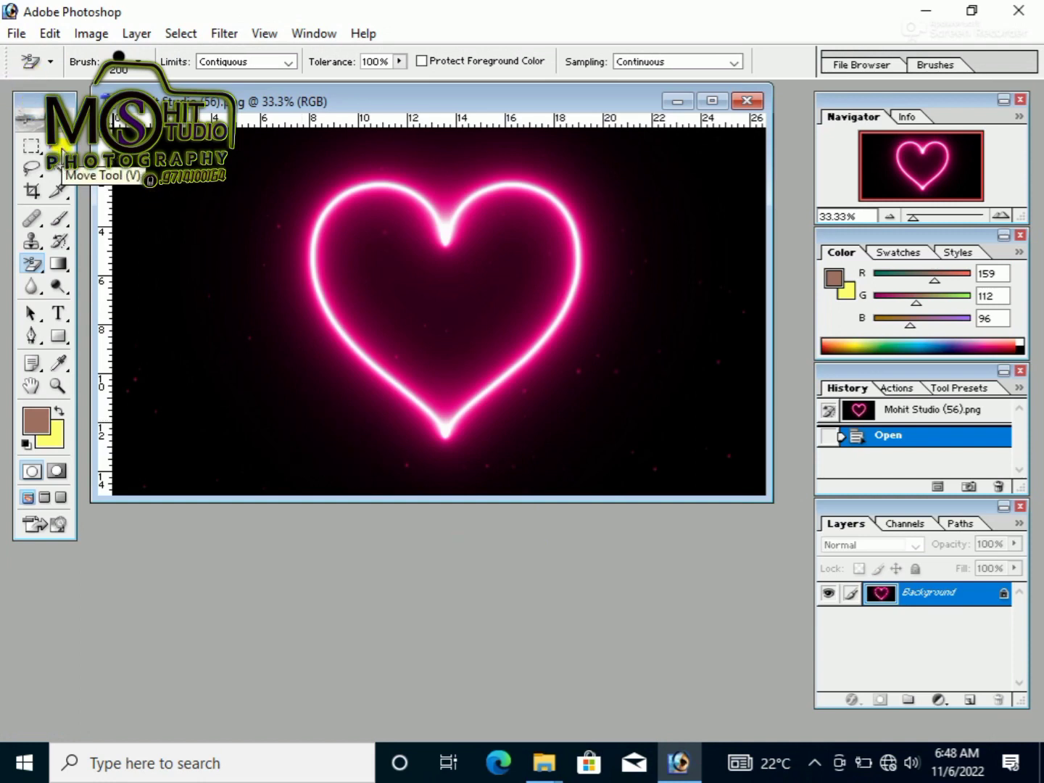
pyautogui.click(61, 153)
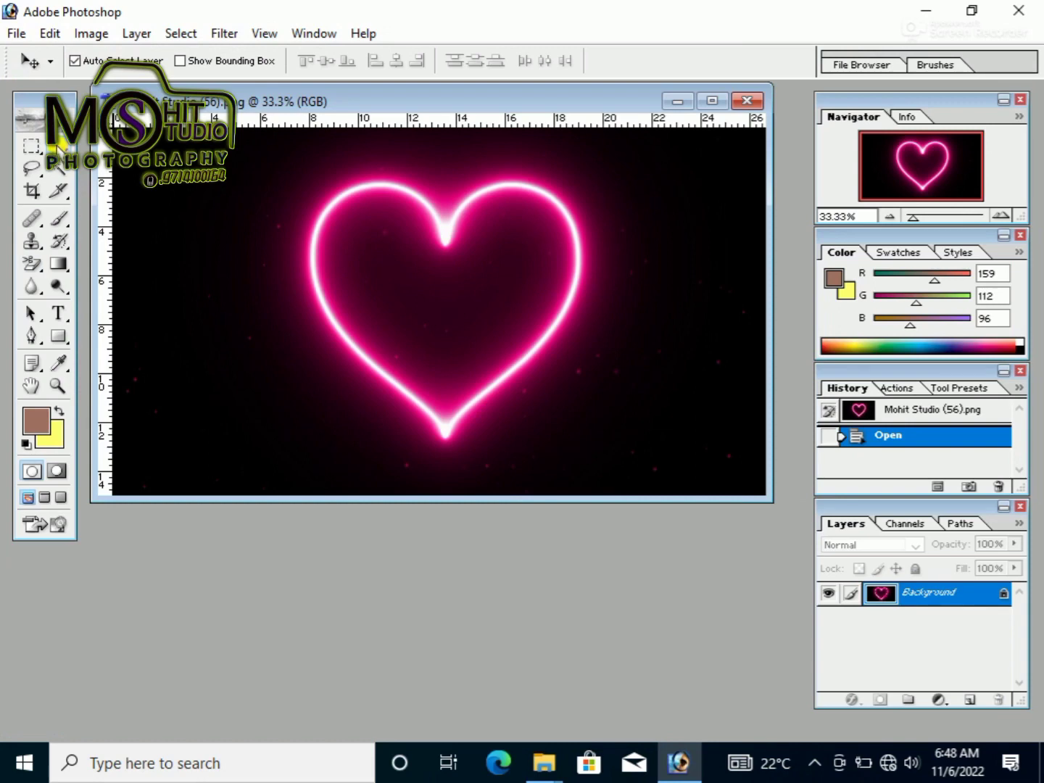
# Open the cut-out photo of the standing woman in a long grey gown from the garle folder, and bring the neon heart image to the front
pyautogui.click(17, 35)
pyautogui.moveTo(48, 42)
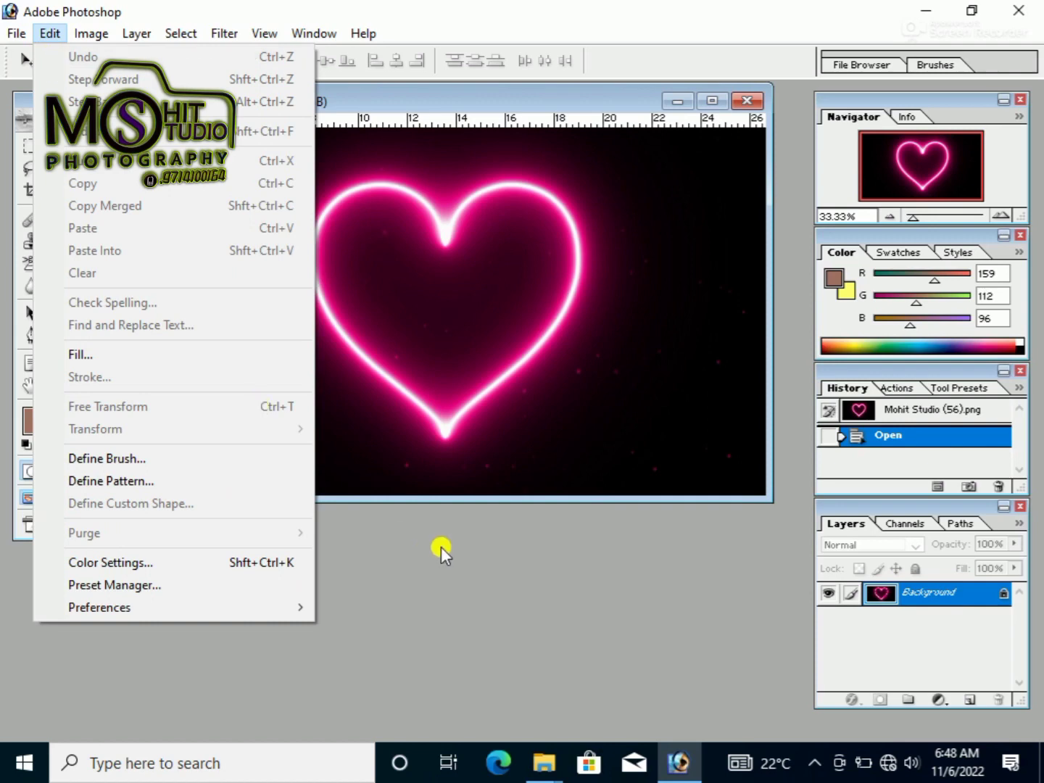
pyautogui.click(441, 544)
pyautogui.doubleClick(441, 545)
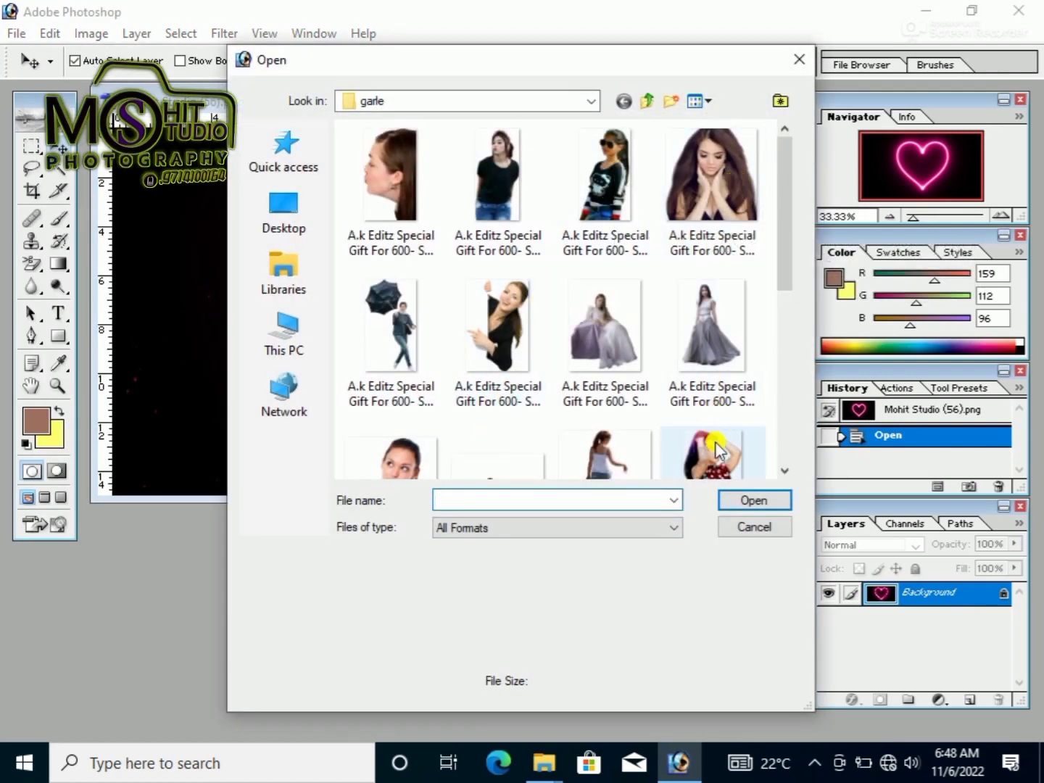
pyautogui.doubleClick(685, 335)
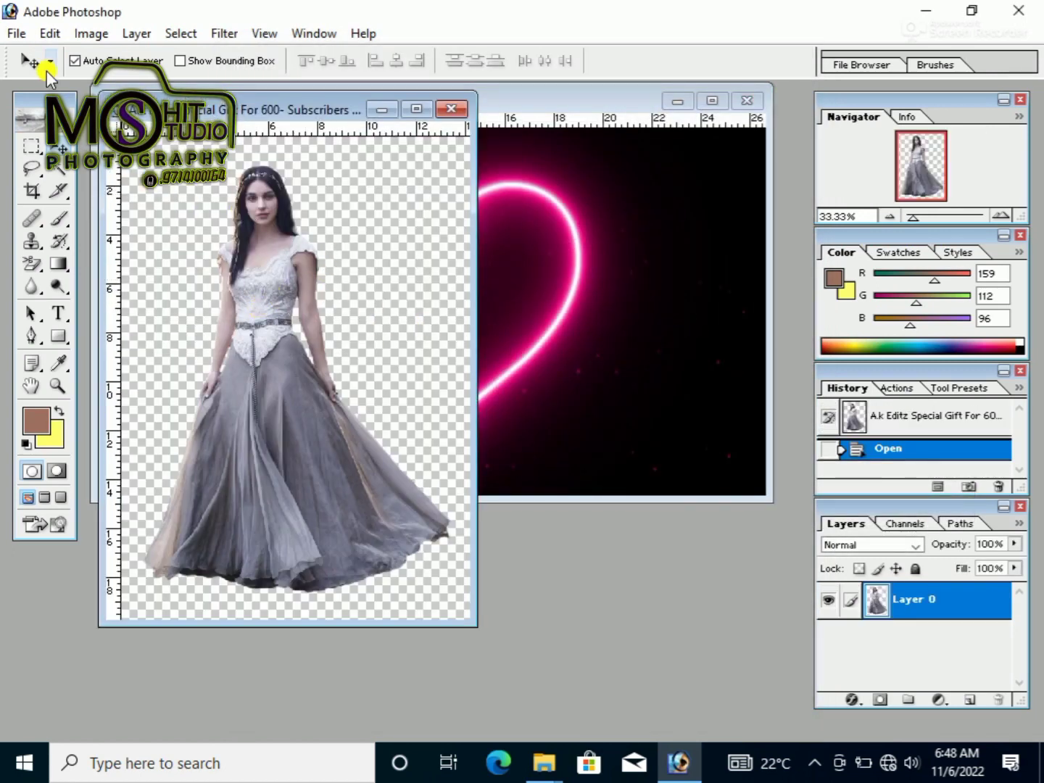
pyautogui.click(622, 227)
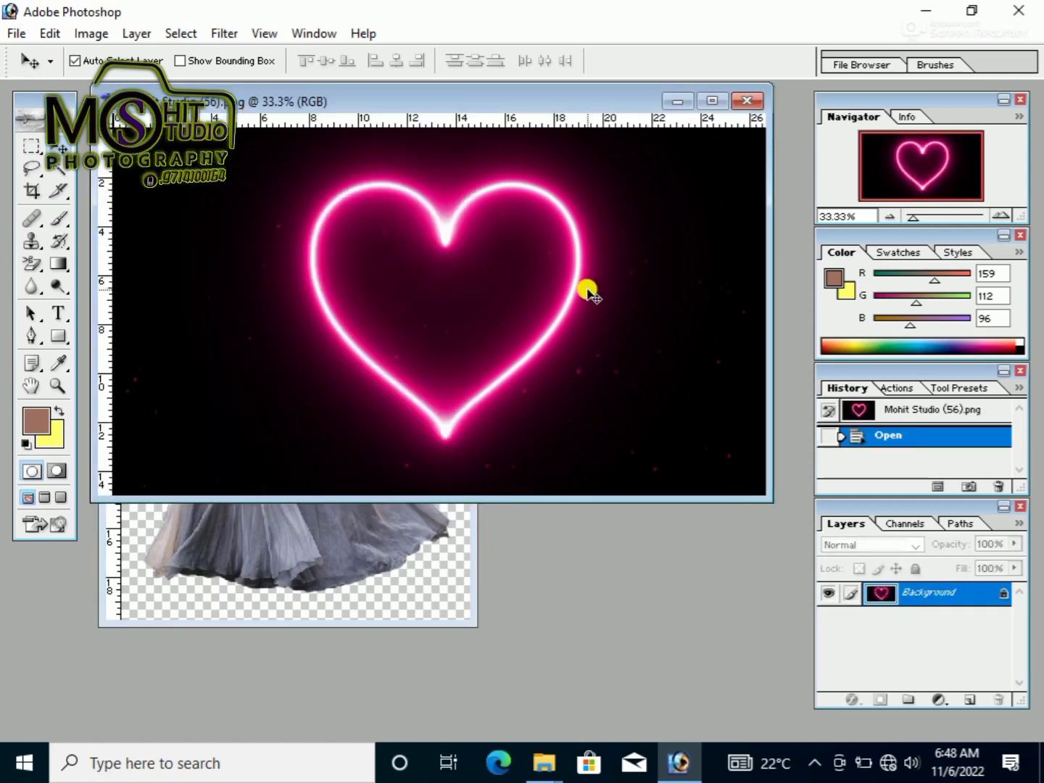
# Place the neon heart image as a layer over the woman's photo, trying Vivid Light blending before choosing Soft Light
pyautogui.moveTo(407, 493); pyautogui.dragTo(334, 232)
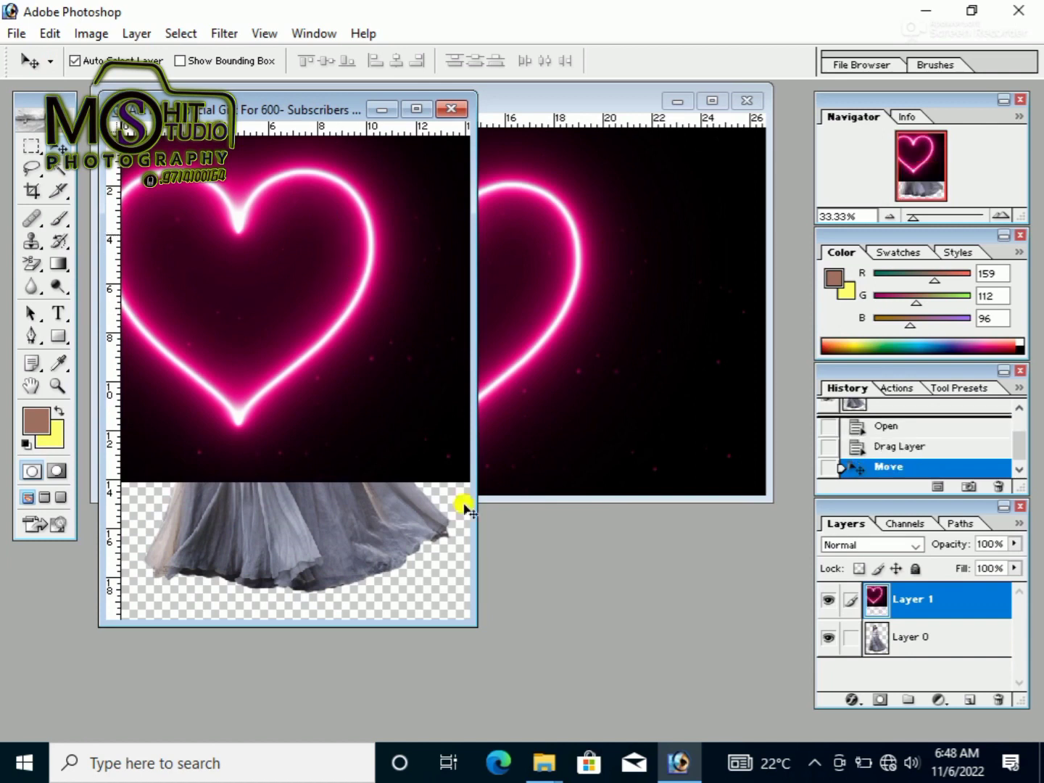
pyautogui.click(910, 545)
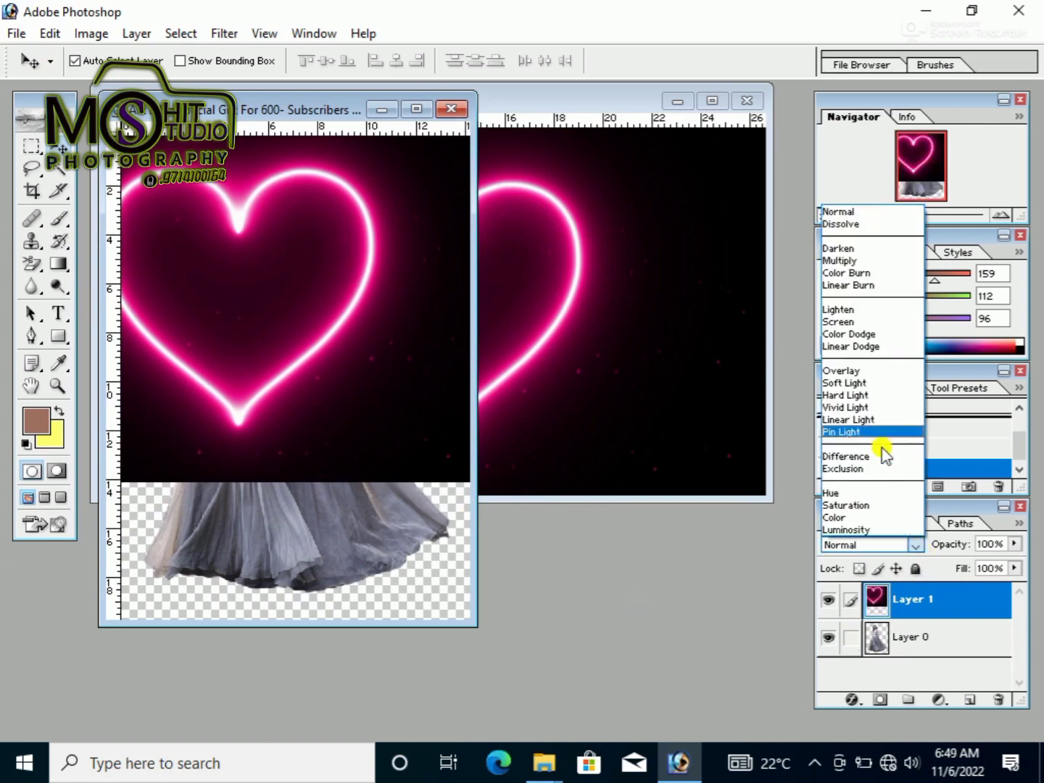
pyautogui.click(859, 407)
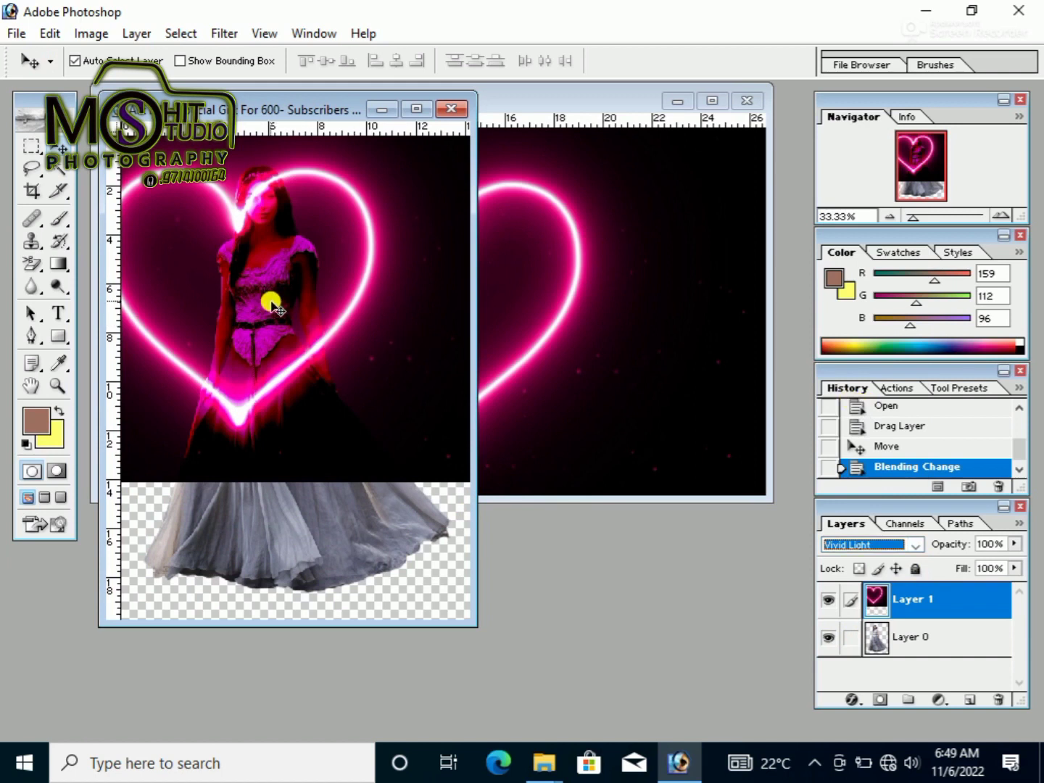
pyautogui.moveTo(273, 304); pyautogui.dragTo(276, 245)
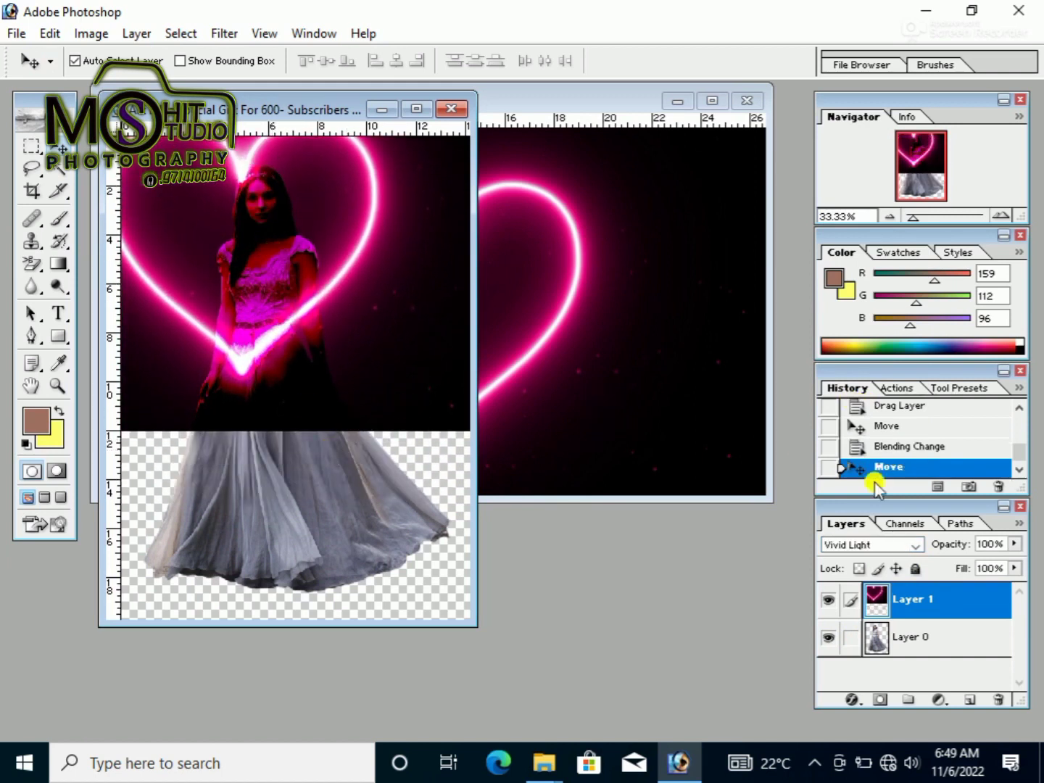
pyautogui.click(917, 545)
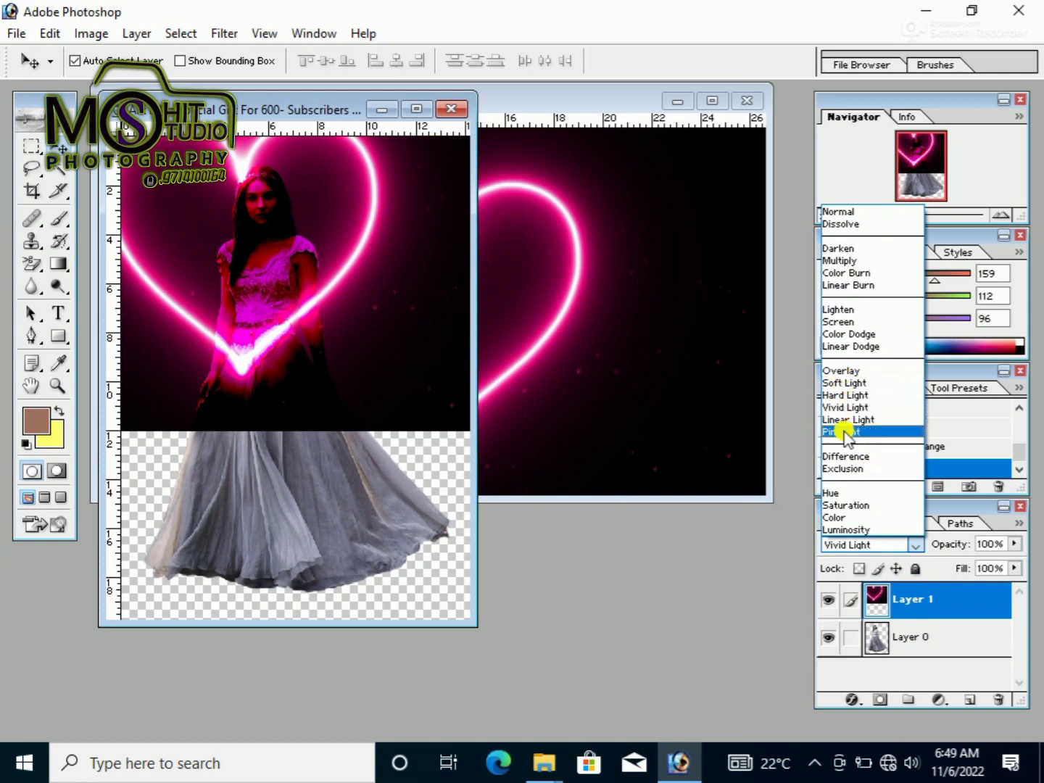
pyautogui.click(846, 382)
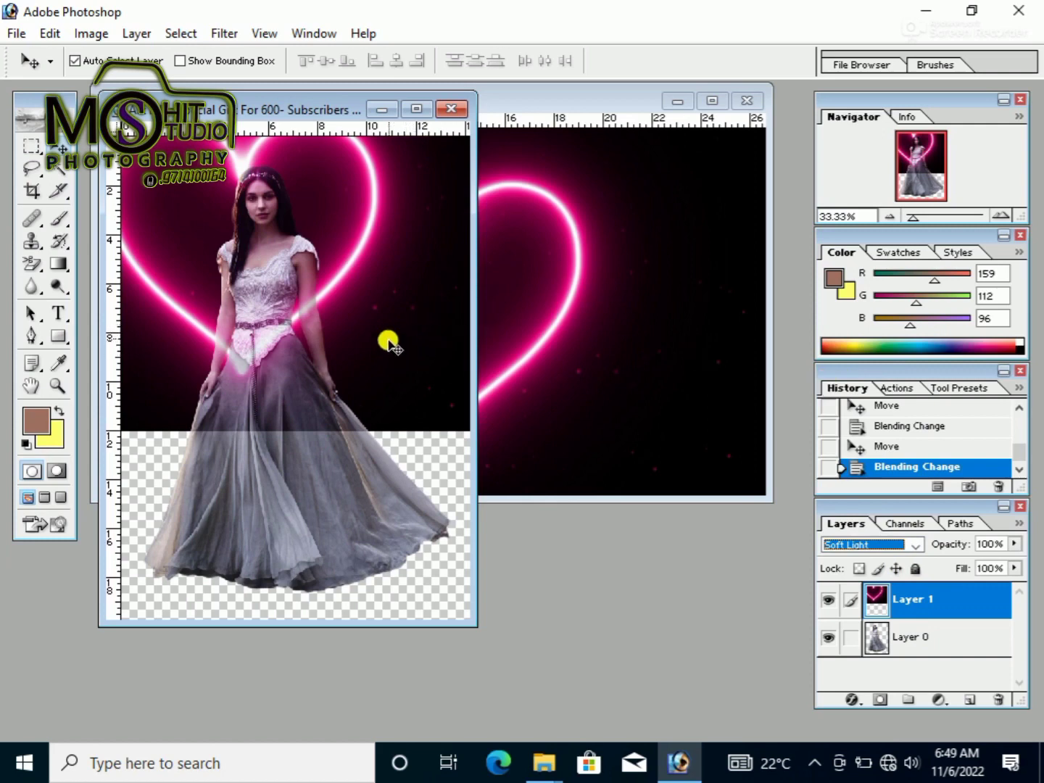
# Maximize the composite and stretch the heart layer's height to 168.9%, covering the canvas and framing the woman with the heart
pyautogui.click(415, 108)
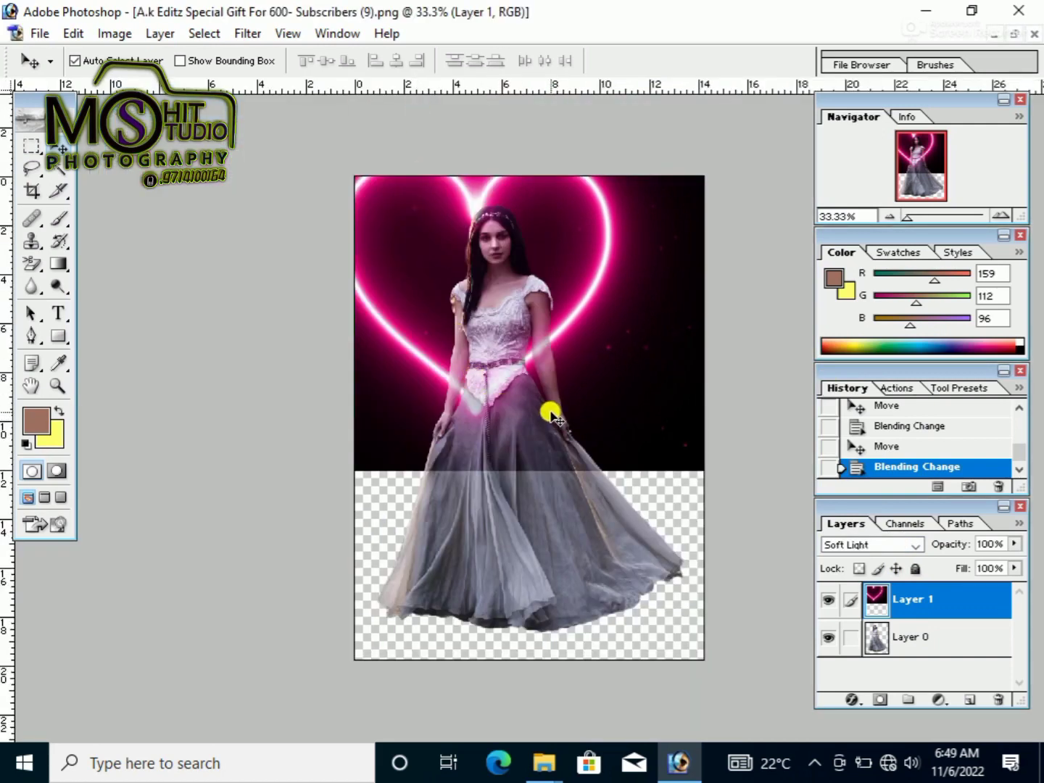
pyautogui.hotkey('ctrl', 't')
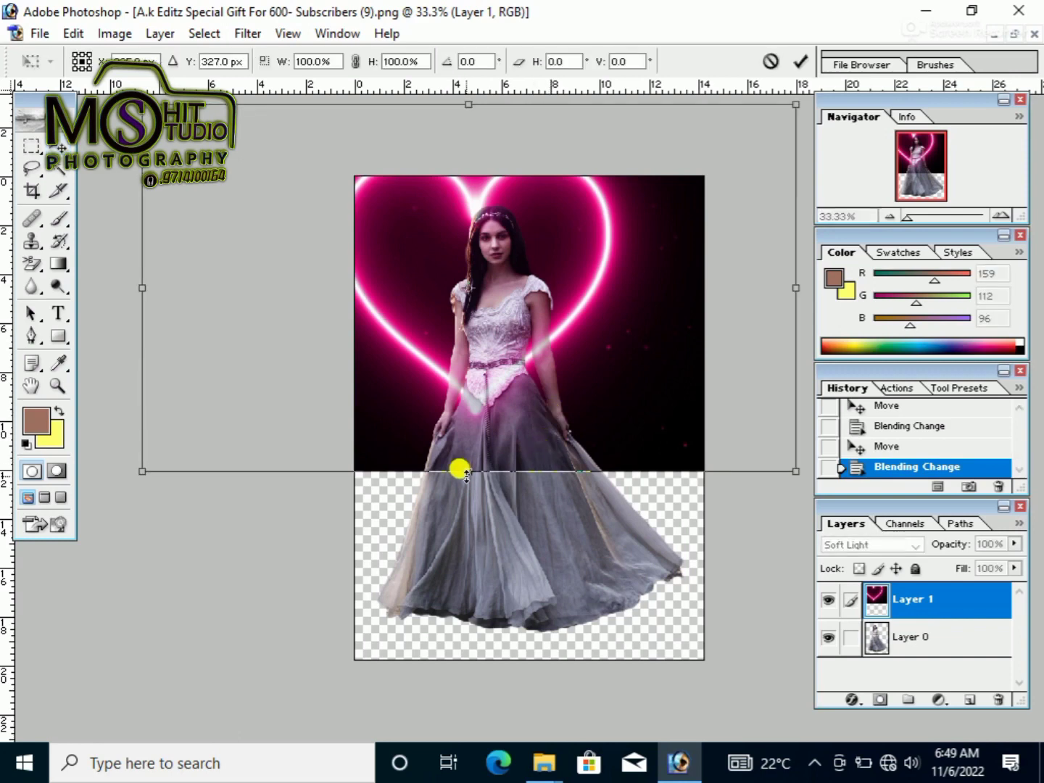
pyautogui.moveTo(465, 472); pyautogui.dragTo(458, 723)
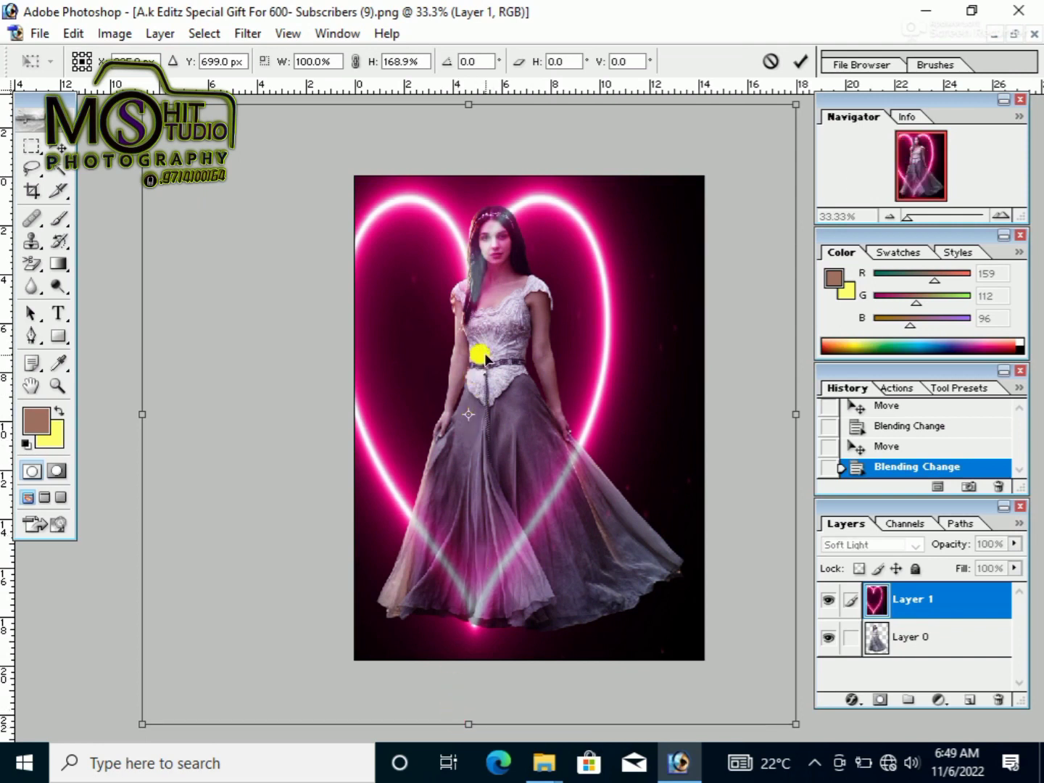
pyautogui.moveTo(485, 355); pyautogui.dragTo(506, 419)
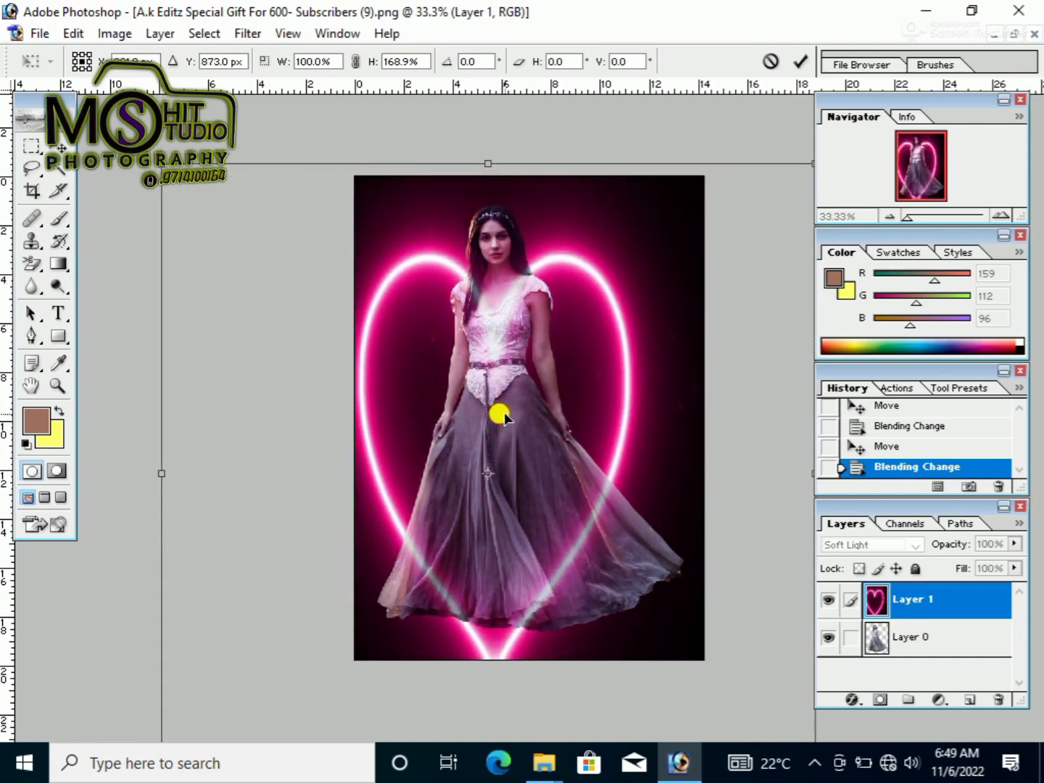
pyautogui.press('Return')
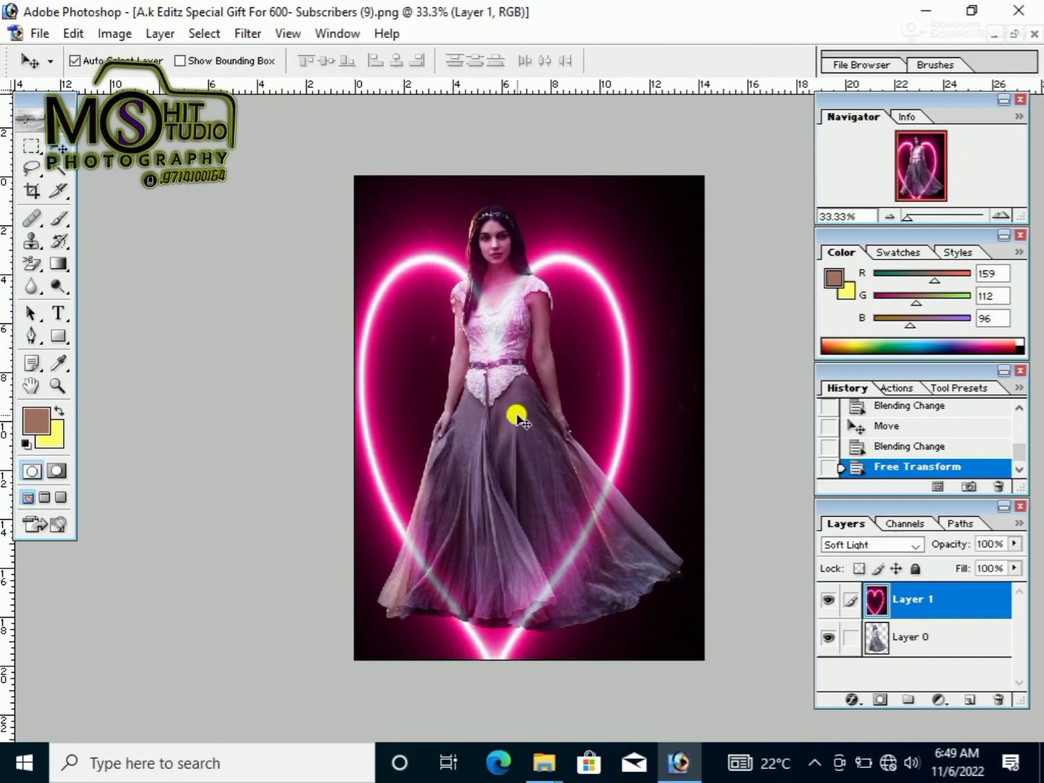
# Move the woman's layer down until her head sits below the heart's notch, hiding the heart layer during each move
pyautogui.click(902, 638)
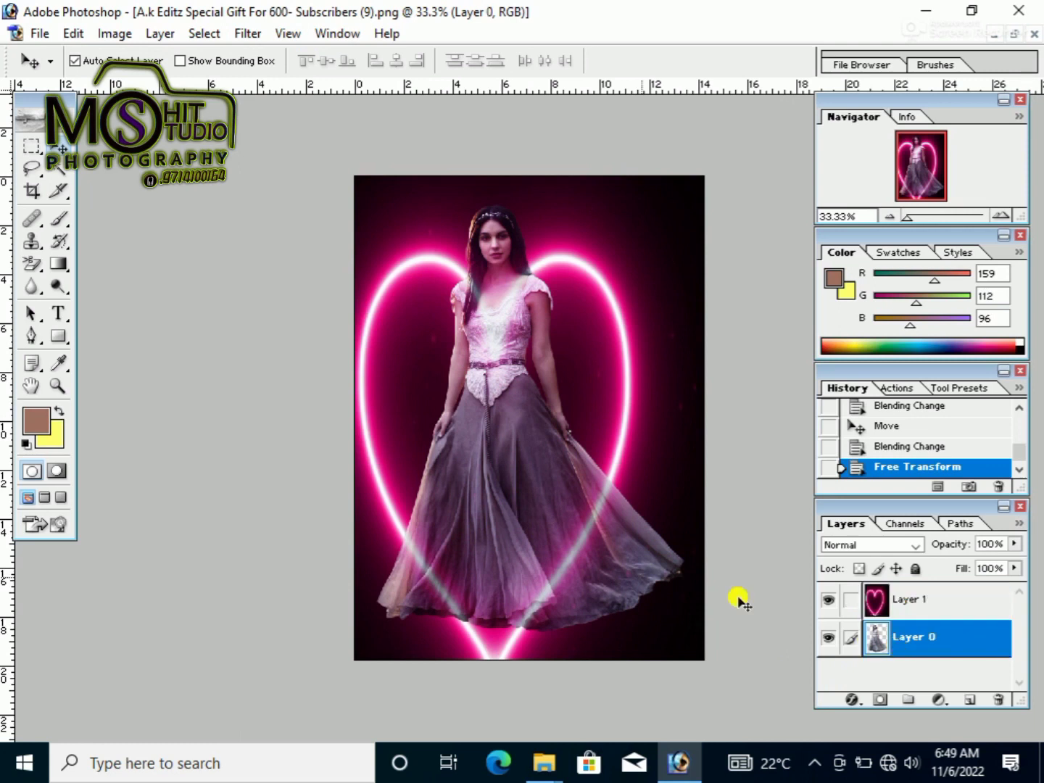
pyautogui.click(472, 443)
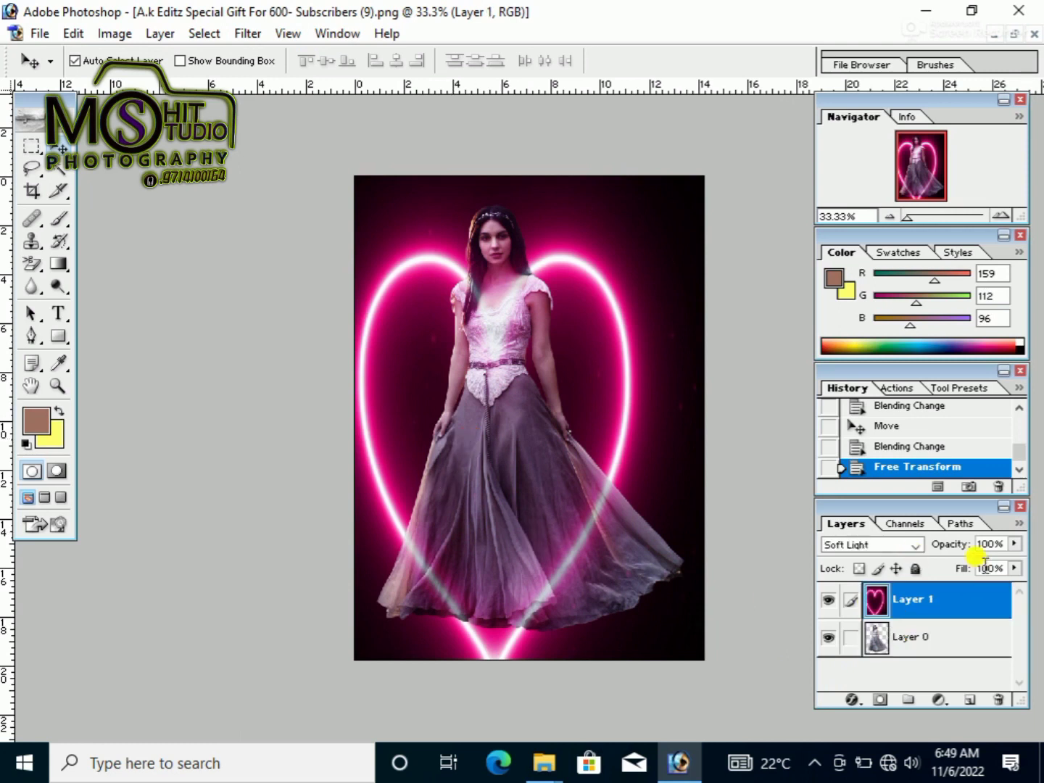
pyautogui.click(957, 636)
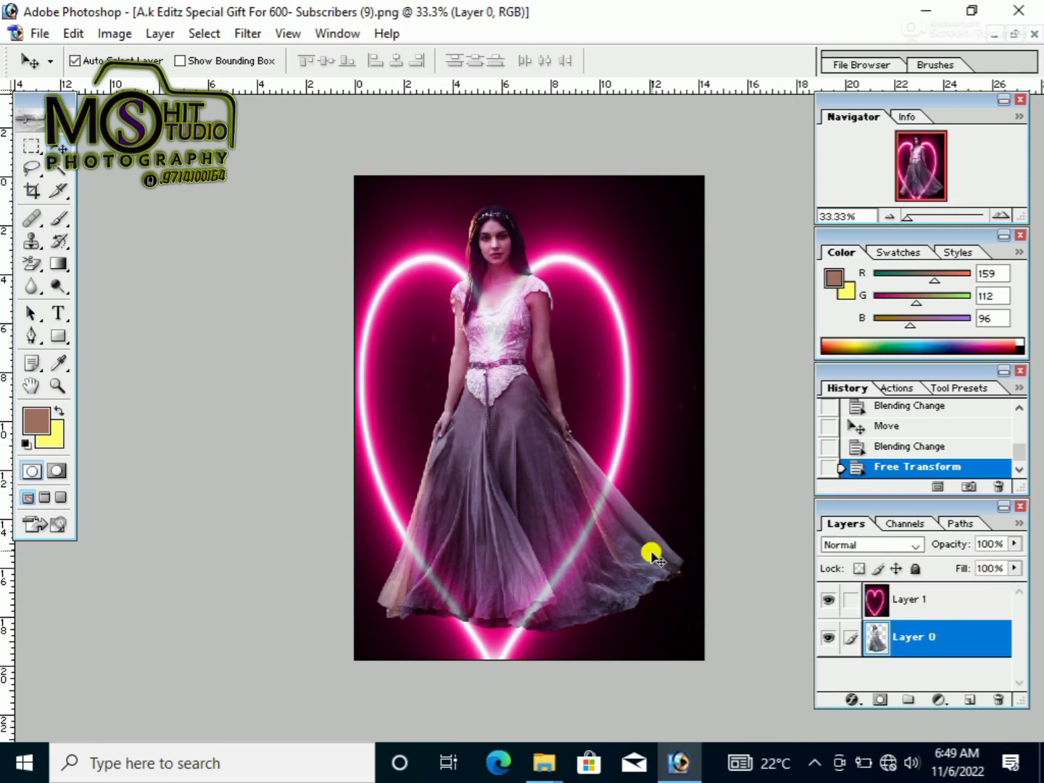
pyautogui.click(827, 600)
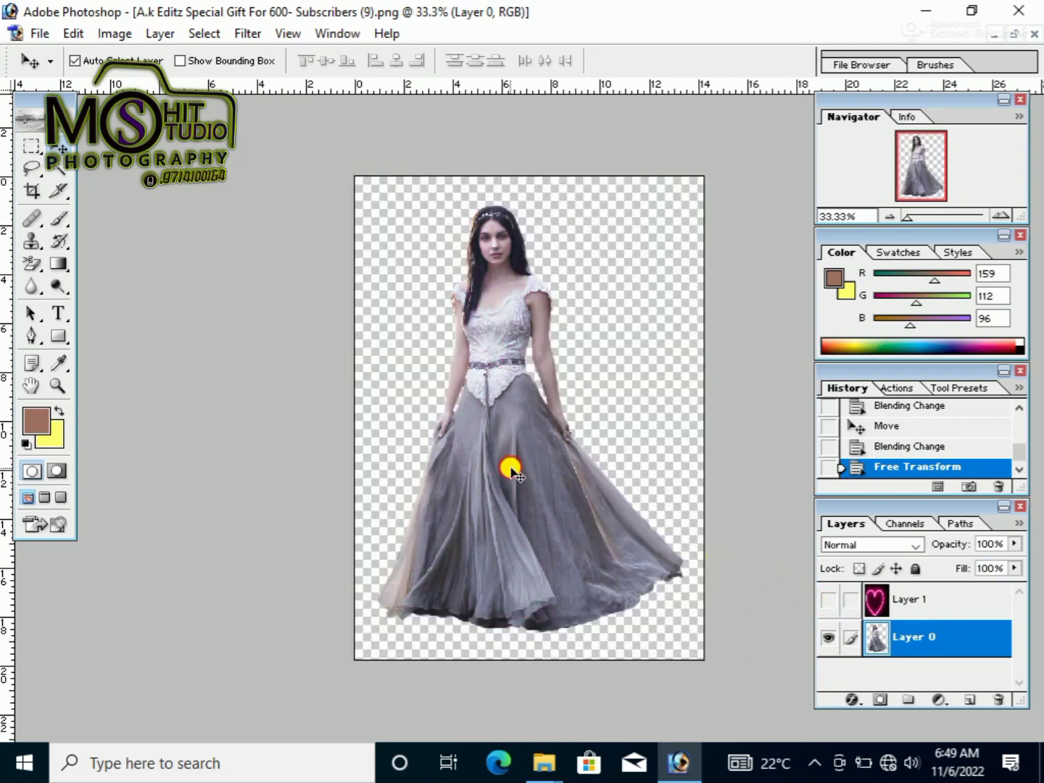
pyautogui.moveTo(509, 467); pyautogui.dragTo(506, 563)
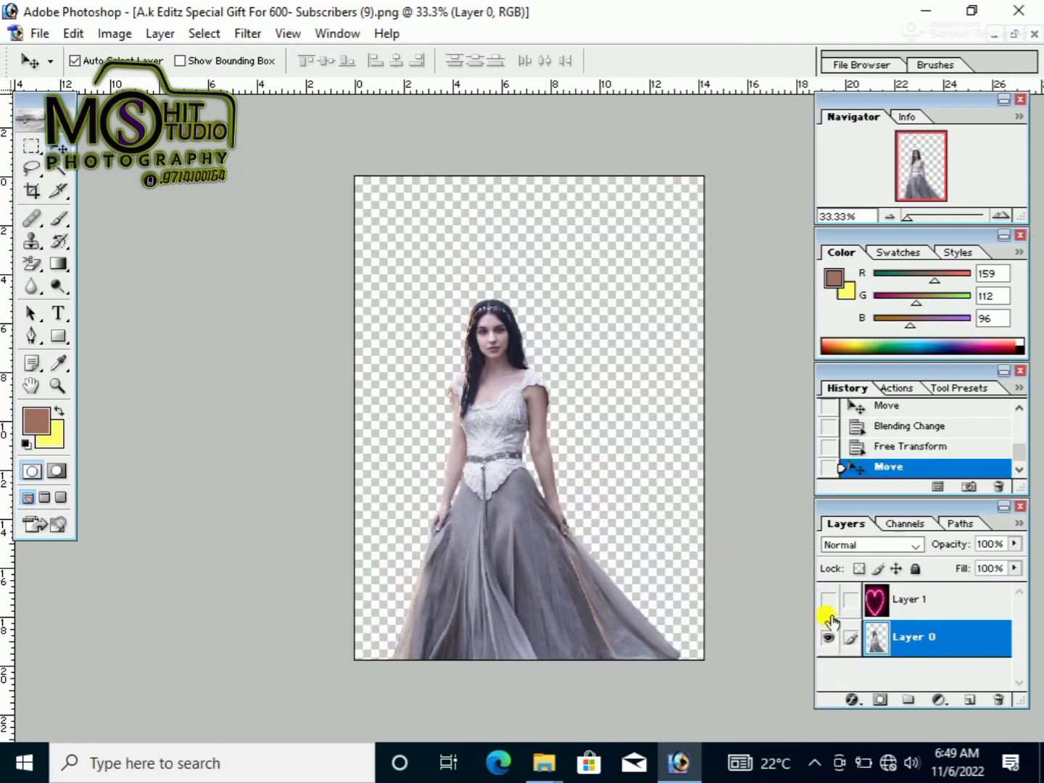
pyautogui.click(828, 600)
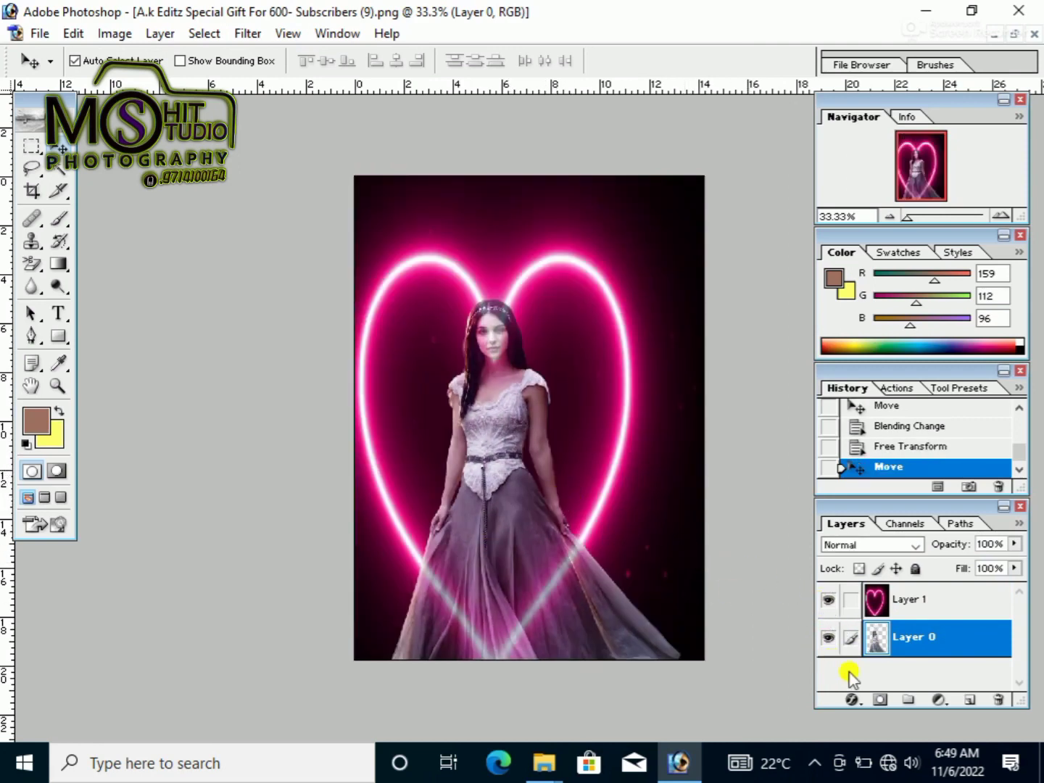
pyautogui.click(827, 601)
pyautogui.moveTo(515, 472); pyautogui.dragTo(522, 589)
pyautogui.click(829, 601)
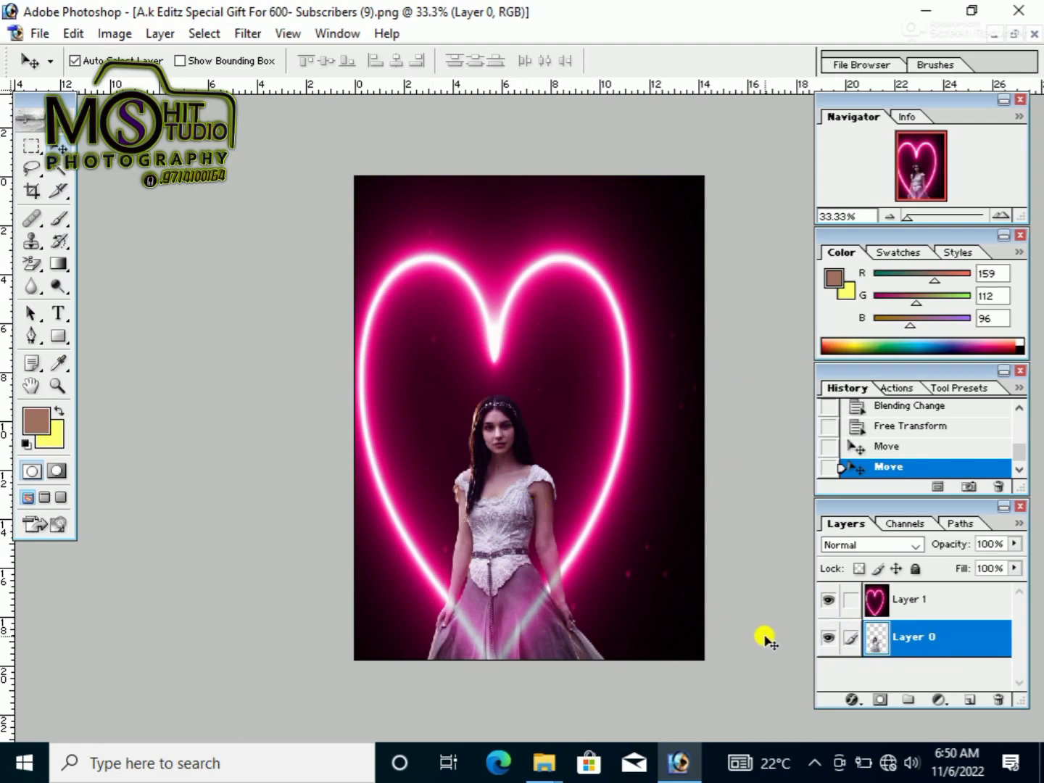
# Nudge the woman's layer slightly upward inside the neon heart
pyautogui.press('Up')
pyautogui.press('Up')
pyautogui.press('Up')
pyautogui.press('Up')
pyautogui.press('Up')
pyautogui.press('Up')
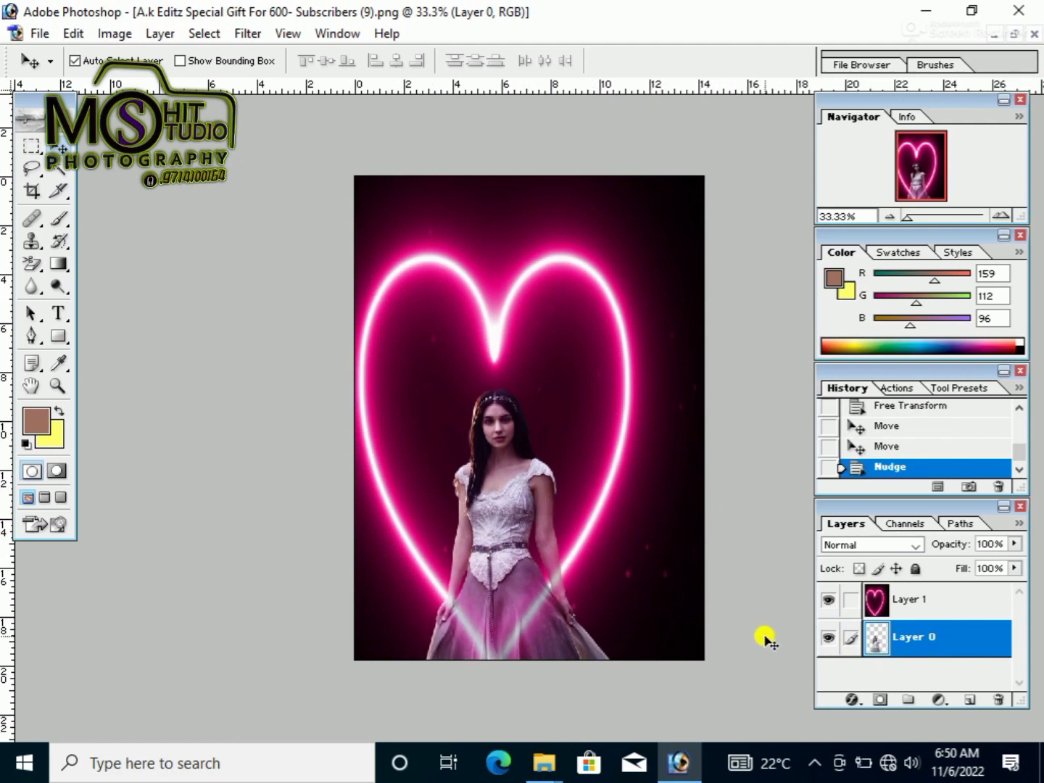
pyautogui.press('Up')
pyautogui.press('Up')
pyautogui.press('Up')
pyautogui.press('Up')
pyautogui.press('Up')
pyautogui.press('Up')
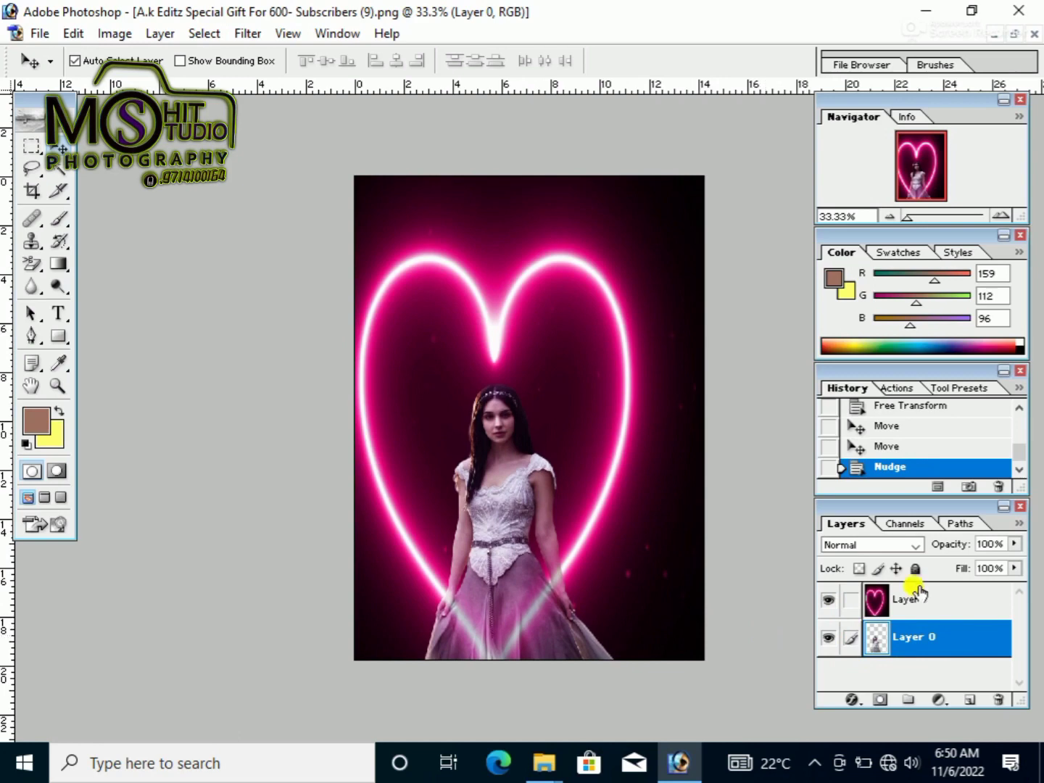
# Close the heart composite without saving, close the neon heart image, and return to the light pack folder in File Explorer
pyautogui.click(1016, 34)
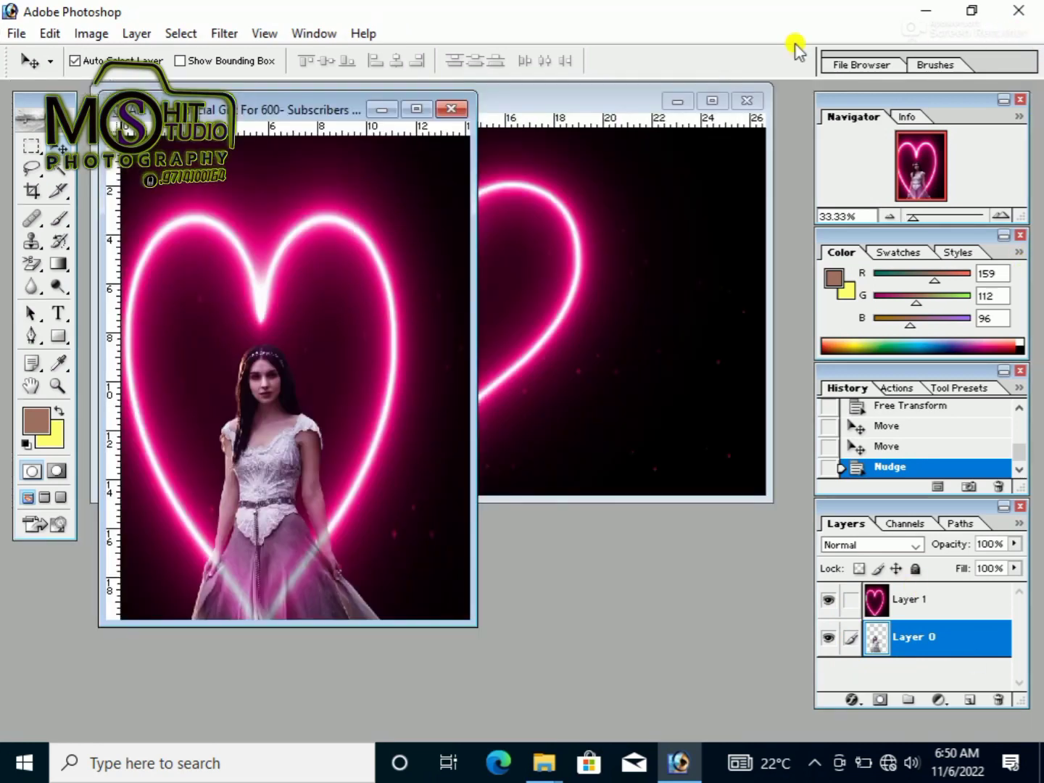
pyautogui.click(453, 109)
pyautogui.click(534, 301)
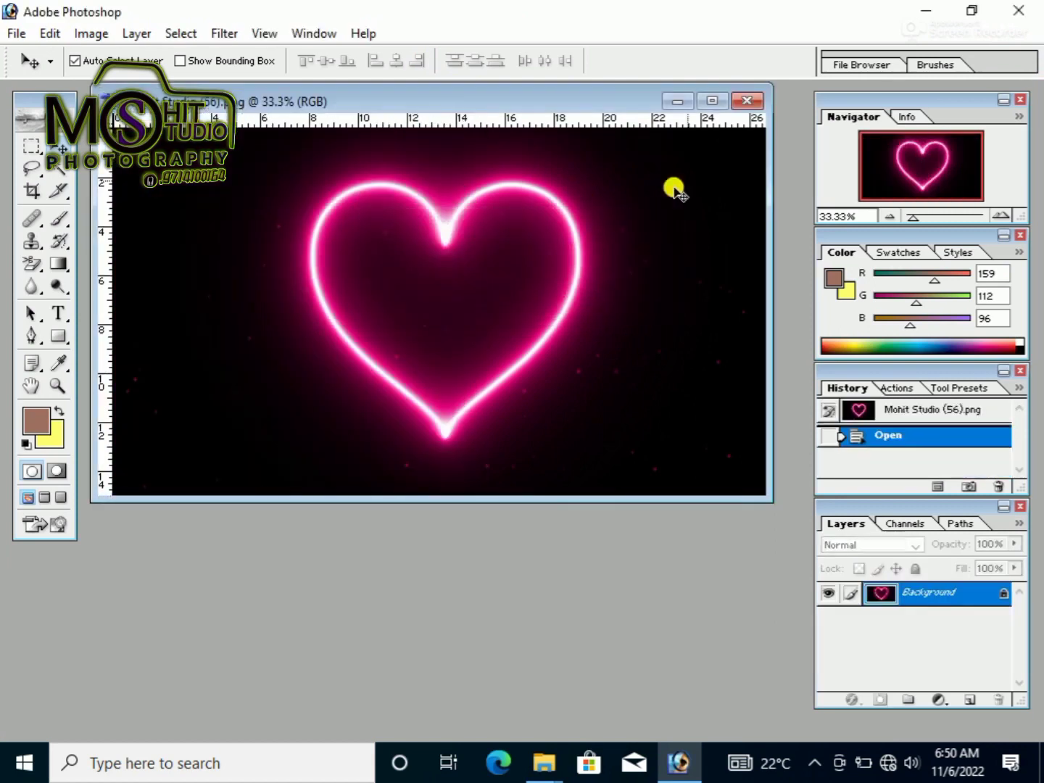
pyautogui.click(748, 100)
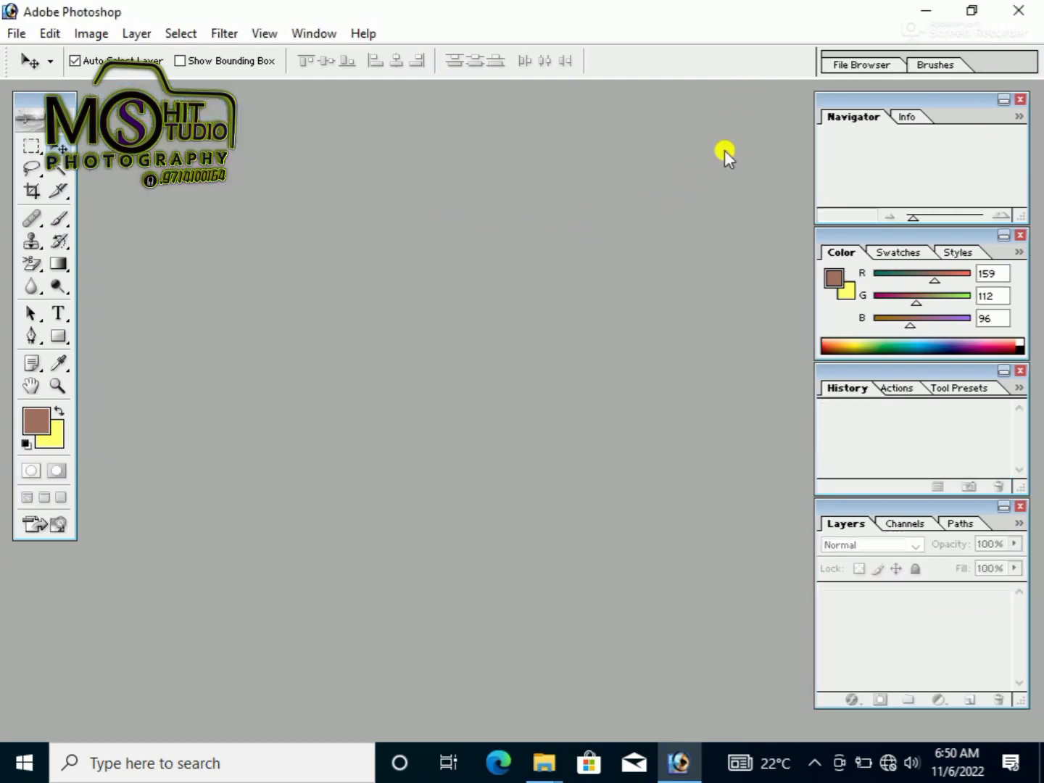
pyautogui.click(928, 12)
# Look through the light pack thumbnails beyond the neon heart, from Mohit Studio (57) to about Mohit Studio (110)
pyautogui.scroll(-9, 624, 460)
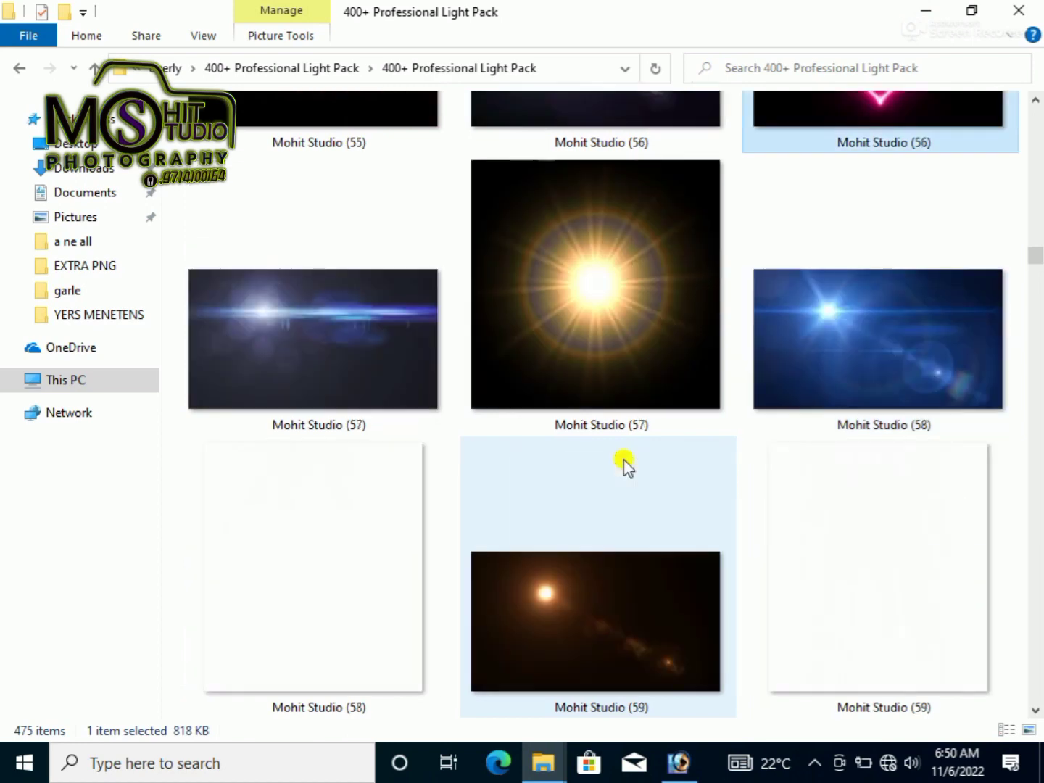
pyautogui.scroll(-3, 629, 467)
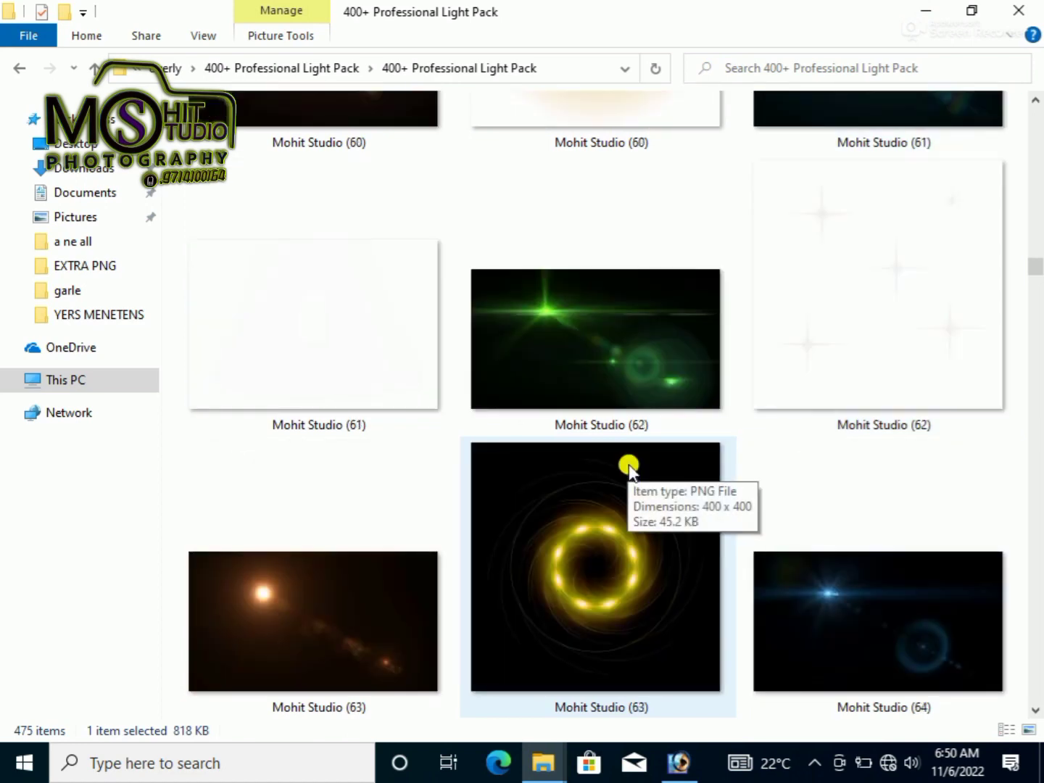
pyautogui.scroll(-3, 629, 467)
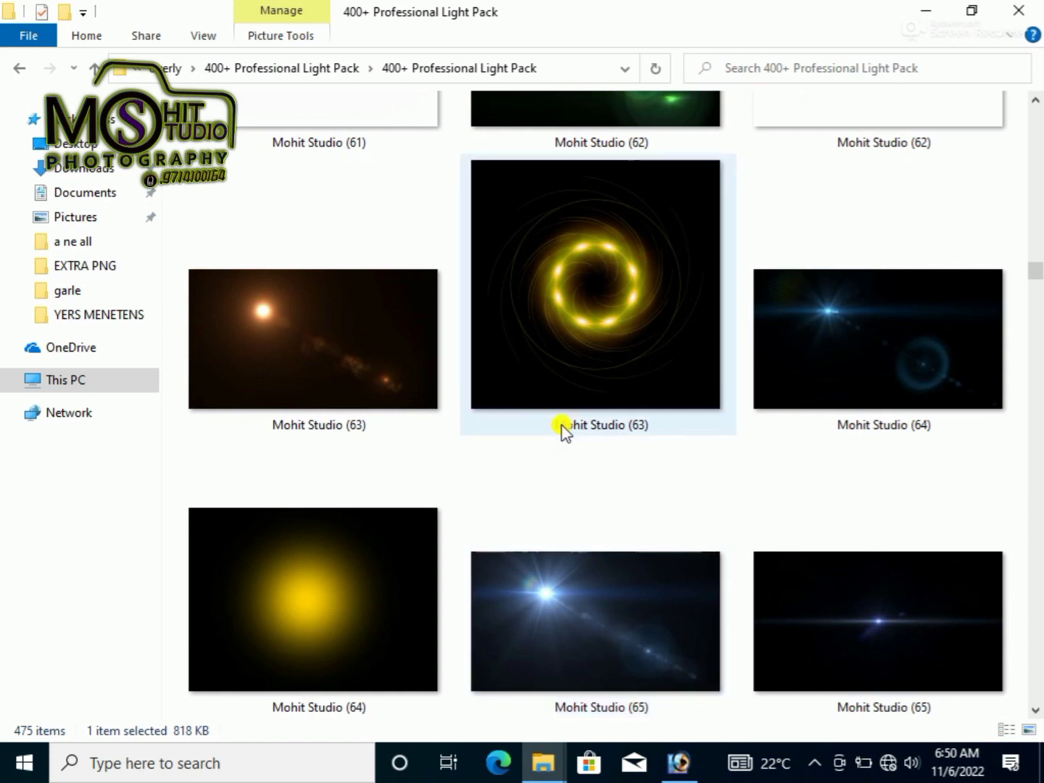
pyautogui.moveTo(643, 333)
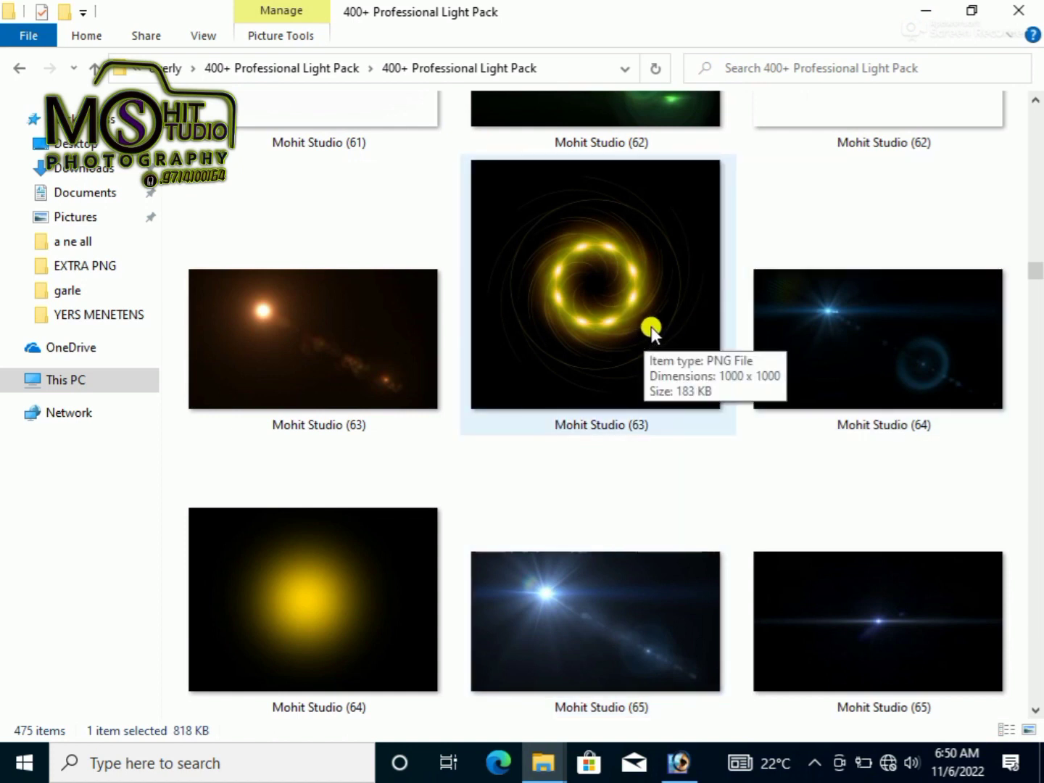
pyautogui.scroll(-6, 642, 333)
pyautogui.scroll(-12, 640, 348)
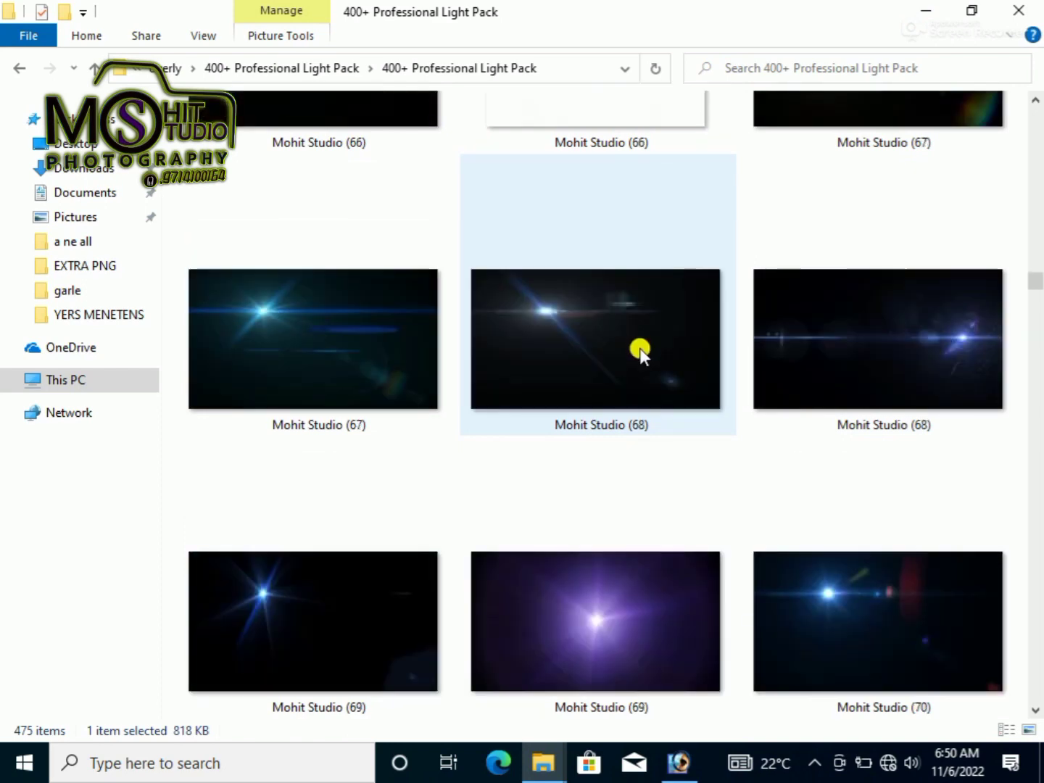
pyautogui.scroll(-9, 641, 363)
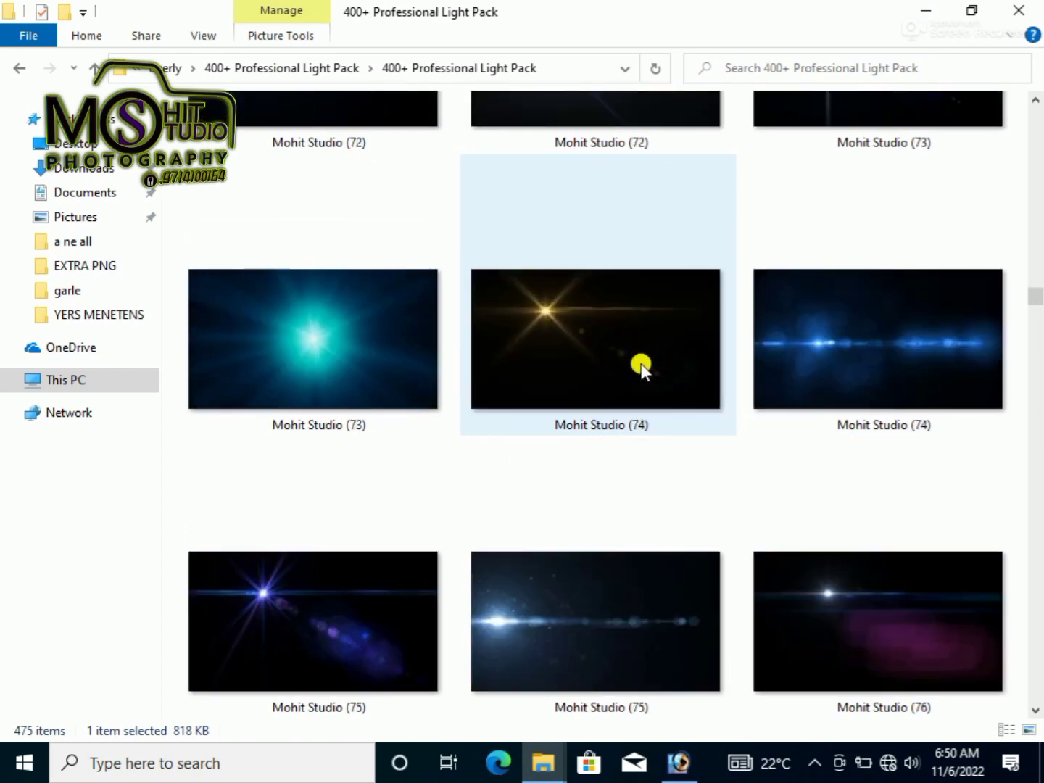
pyautogui.scroll(-12, 641, 369)
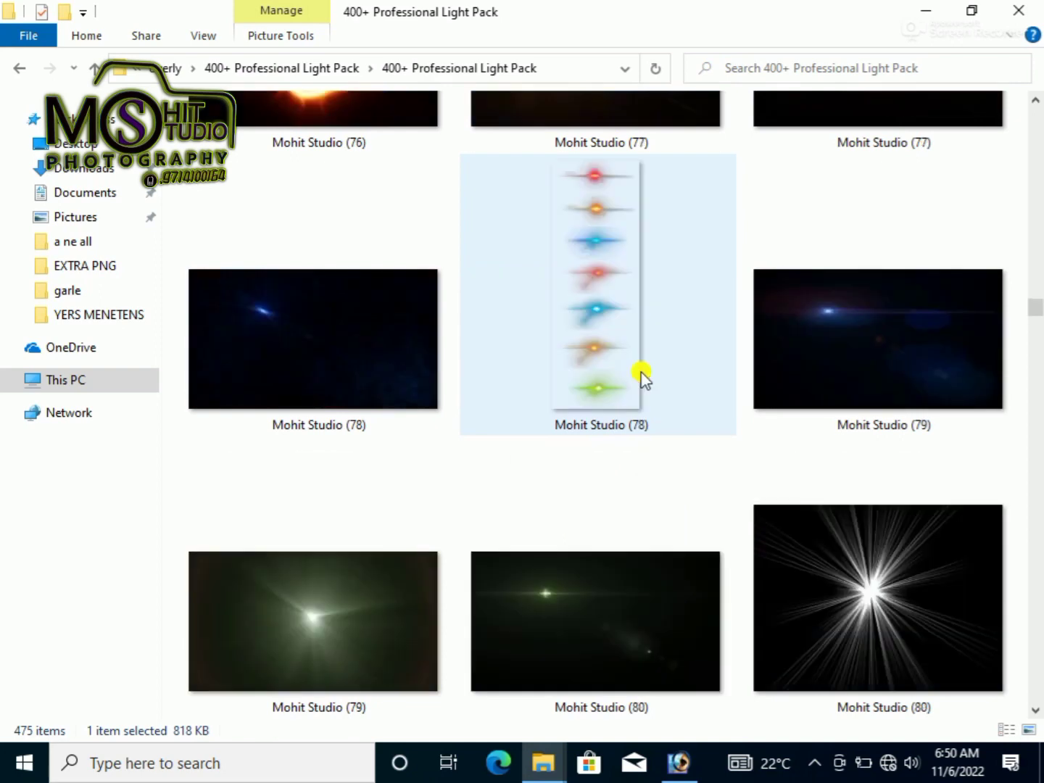
pyautogui.scroll(-9, 642, 372)
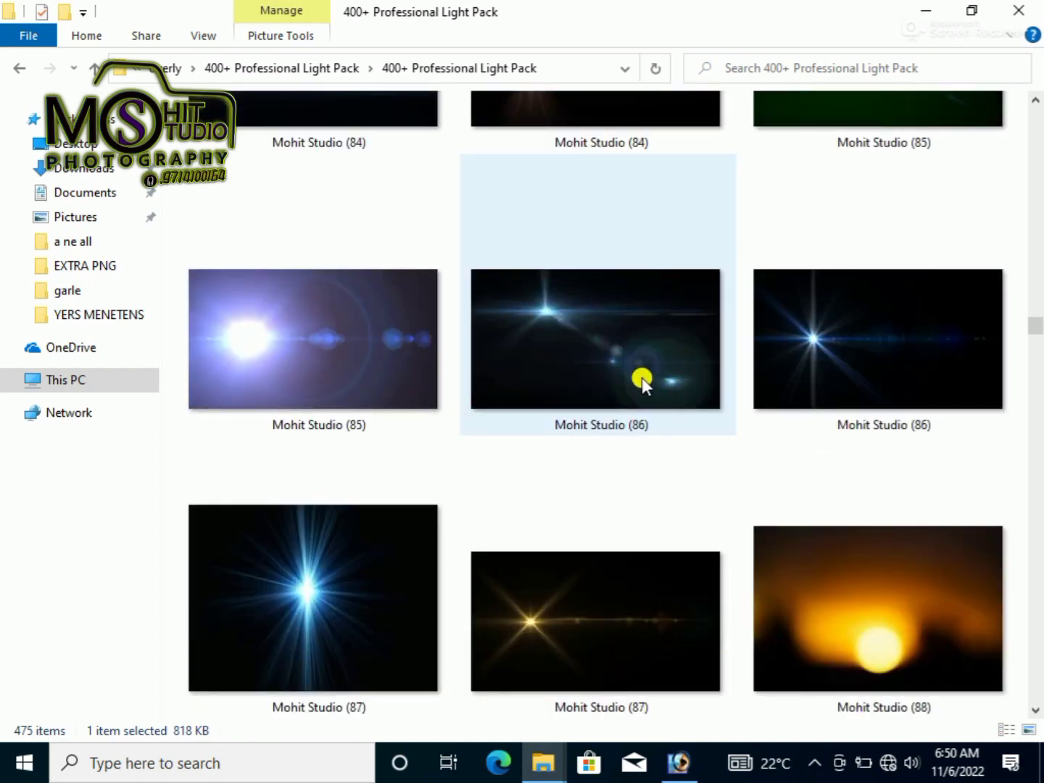
pyautogui.scroll(-12, 643, 377)
pyautogui.scroll(-3, 643, 383)
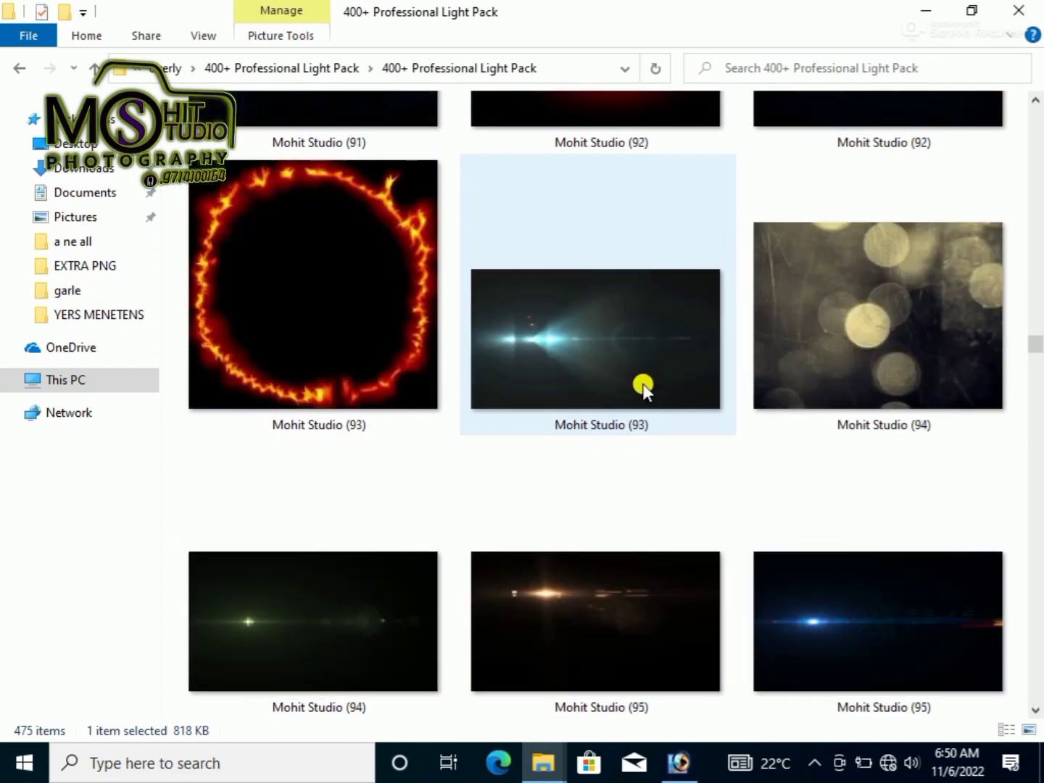
pyautogui.scroll(-12, 643, 387)
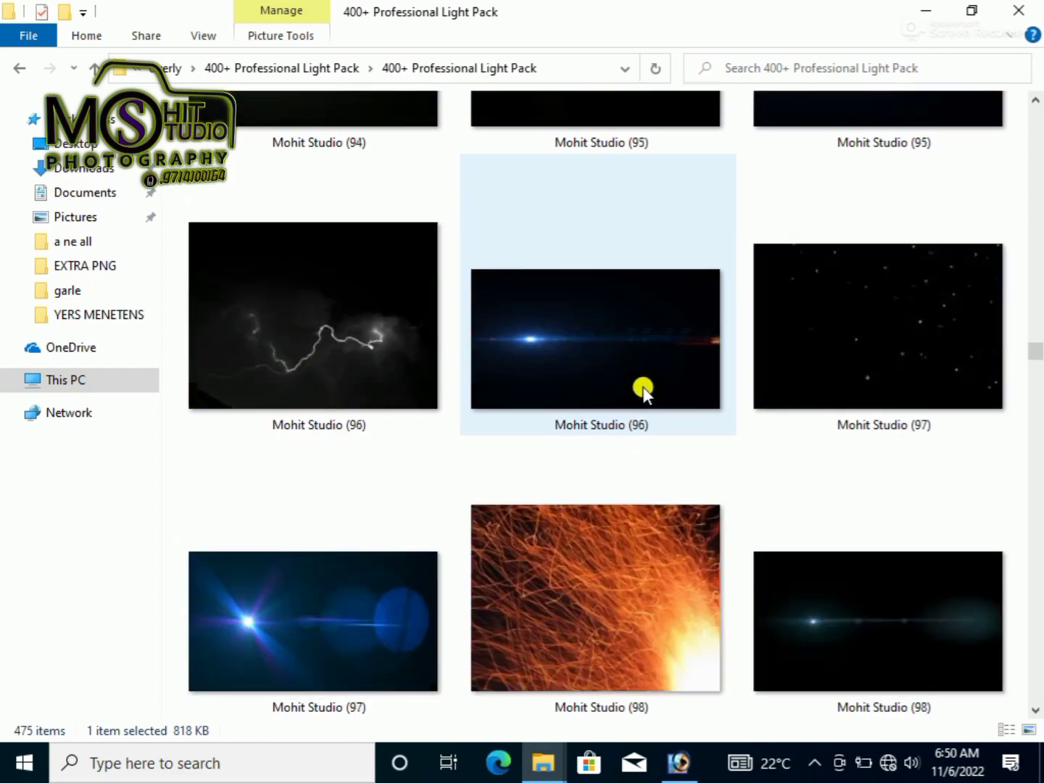
pyautogui.scroll(-3, 644, 392)
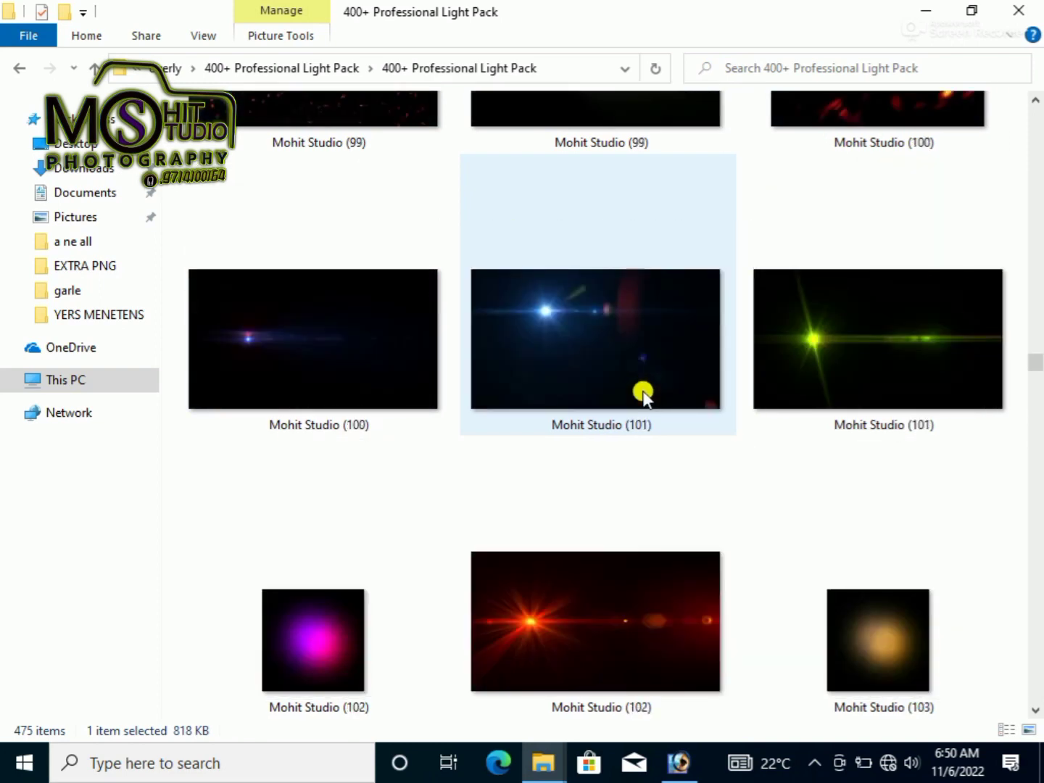
pyautogui.scroll(-15, 644, 393)
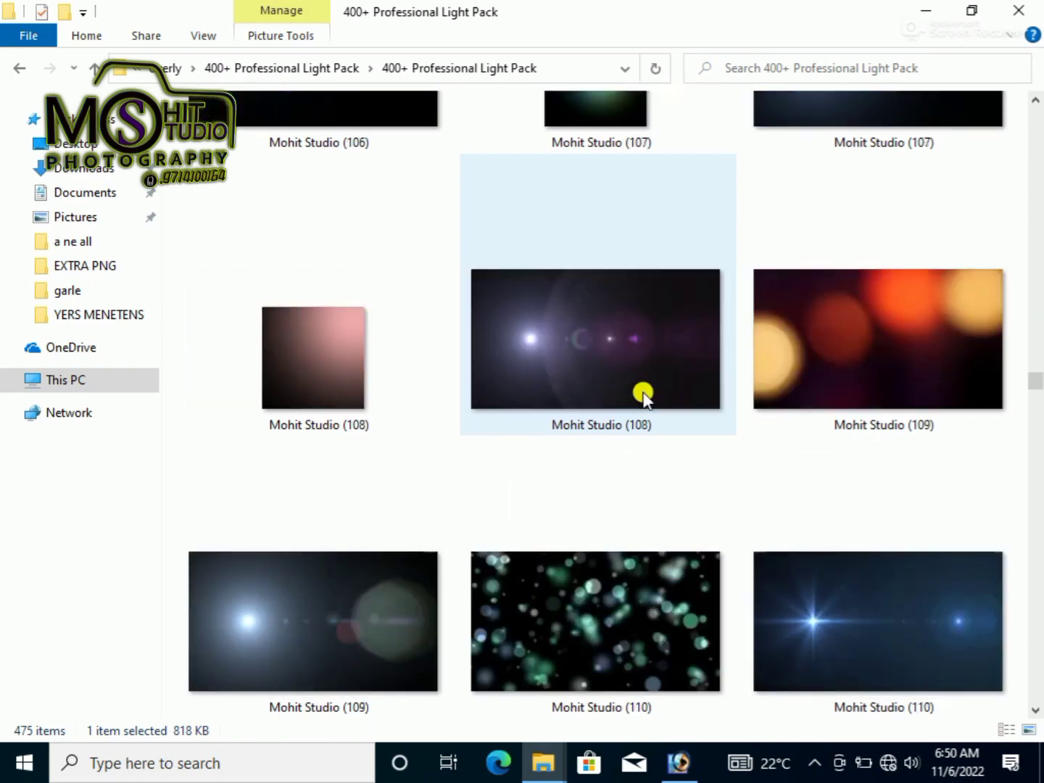
# Look through the light pack thumbnails from Mohit Studio (110) to about Mohit Studio (187)
pyautogui.scroll(-12, 642, 393)
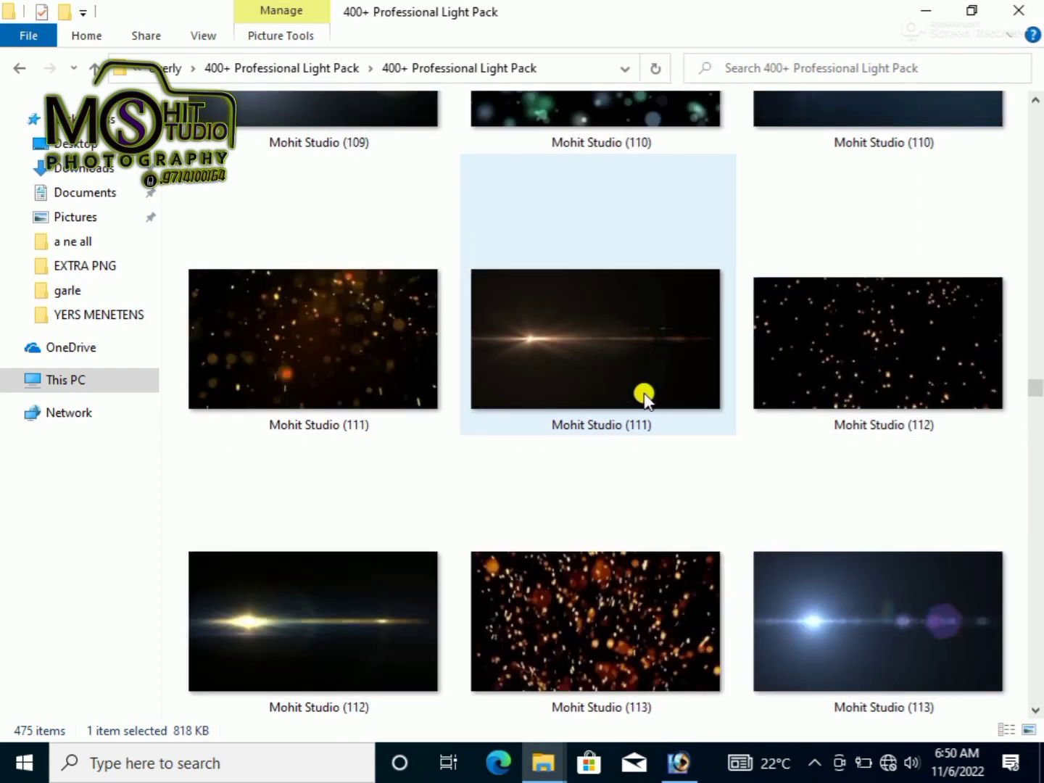
pyautogui.scroll(-3, 643, 395)
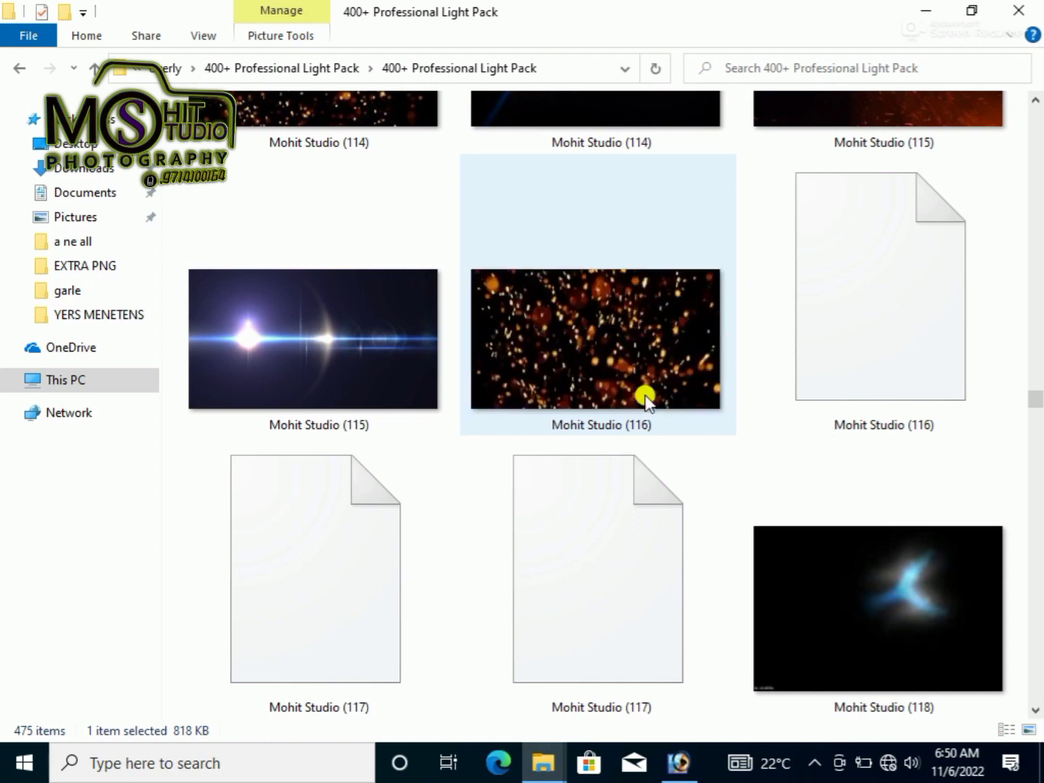
pyautogui.scroll(-3, 642, 396)
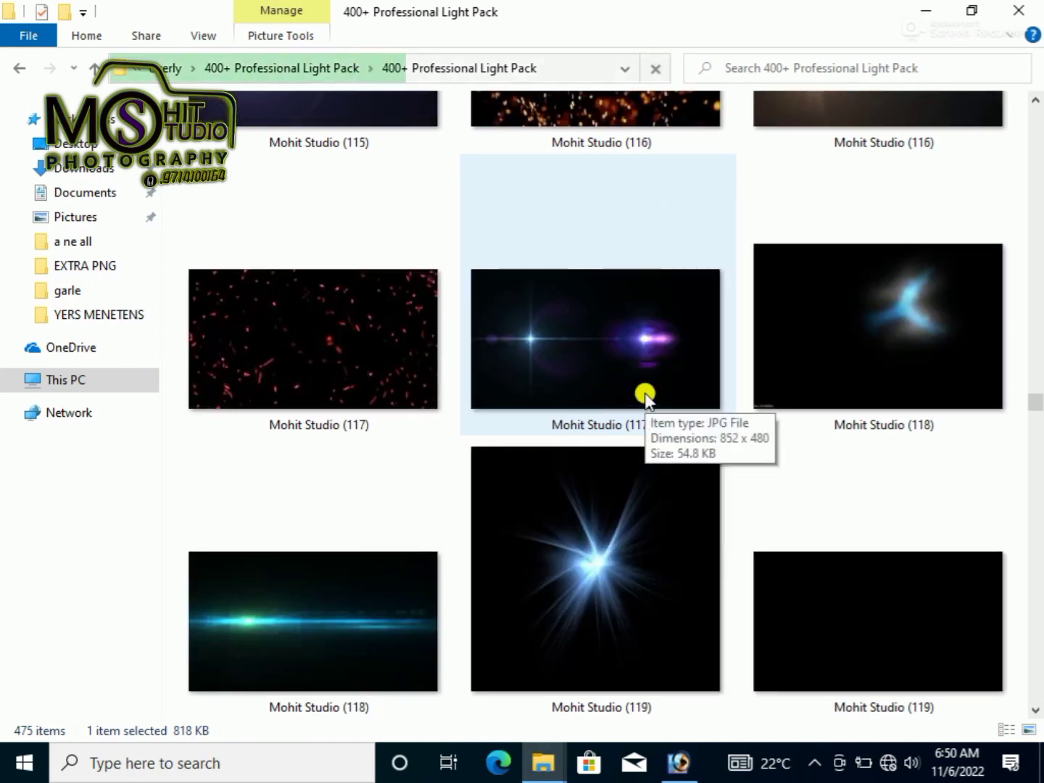
pyautogui.scroll(-3, 646, 396)
pyautogui.scroll(-3, 658, 396)
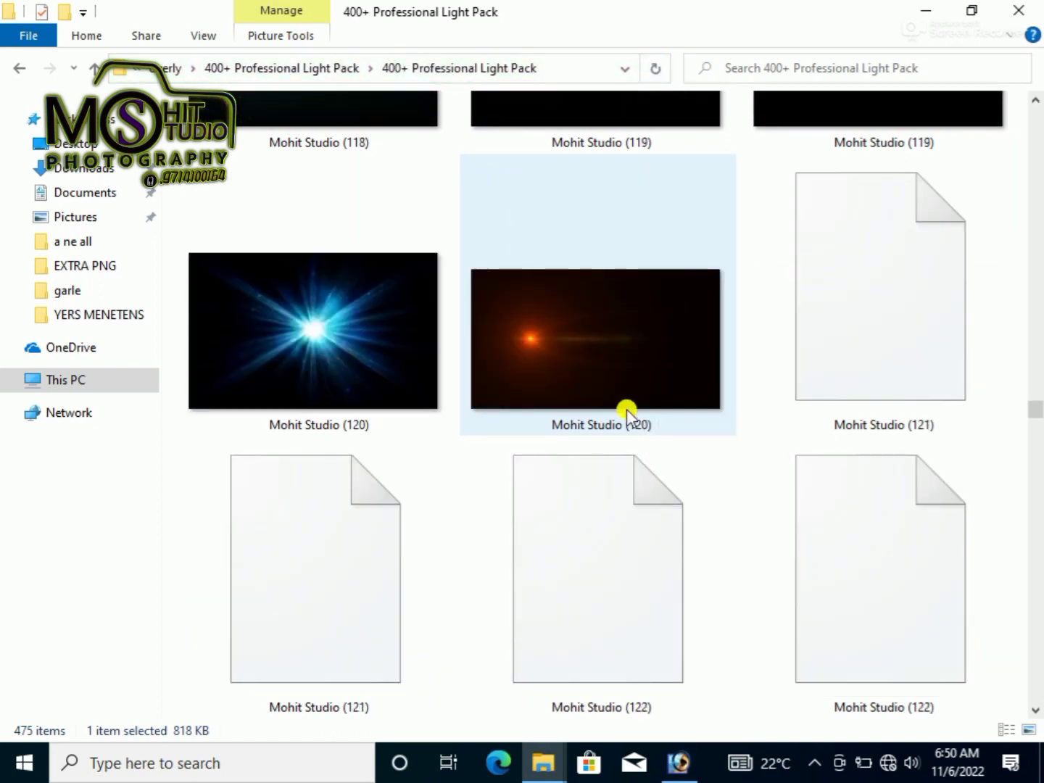
pyautogui.scroll(-3, 666, 394)
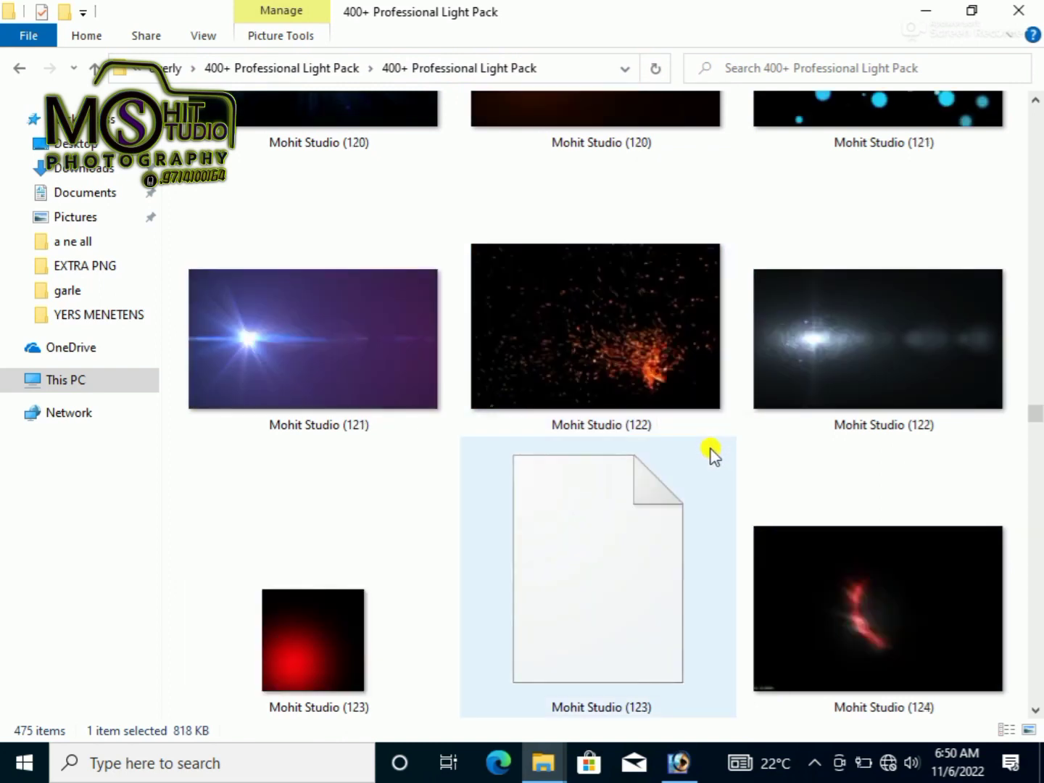
pyautogui.scroll(-3, 710, 540)
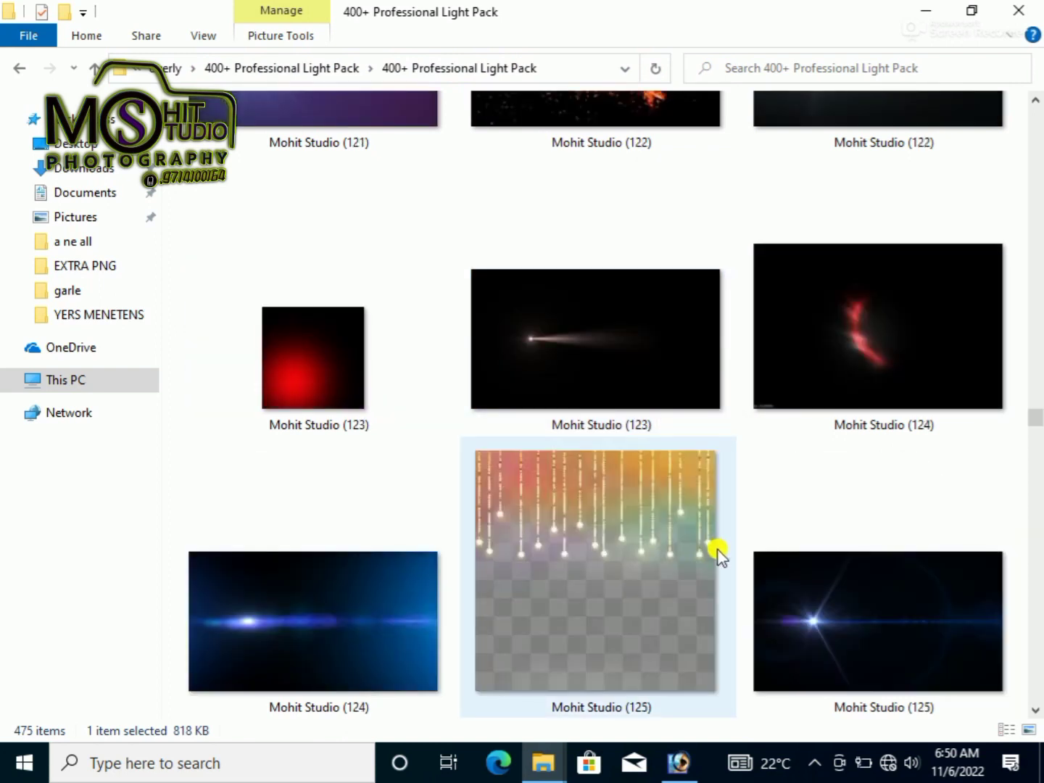
pyautogui.scroll(-3, 718, 552)
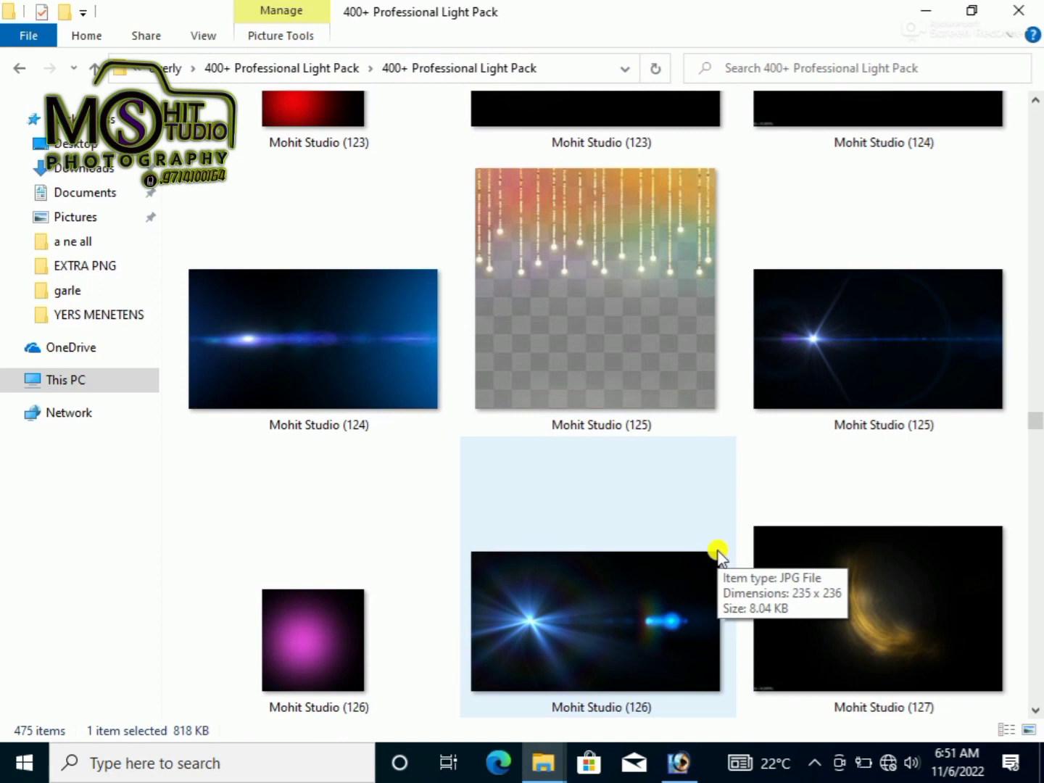
pyautogui.scroll(-5, 699, 457)
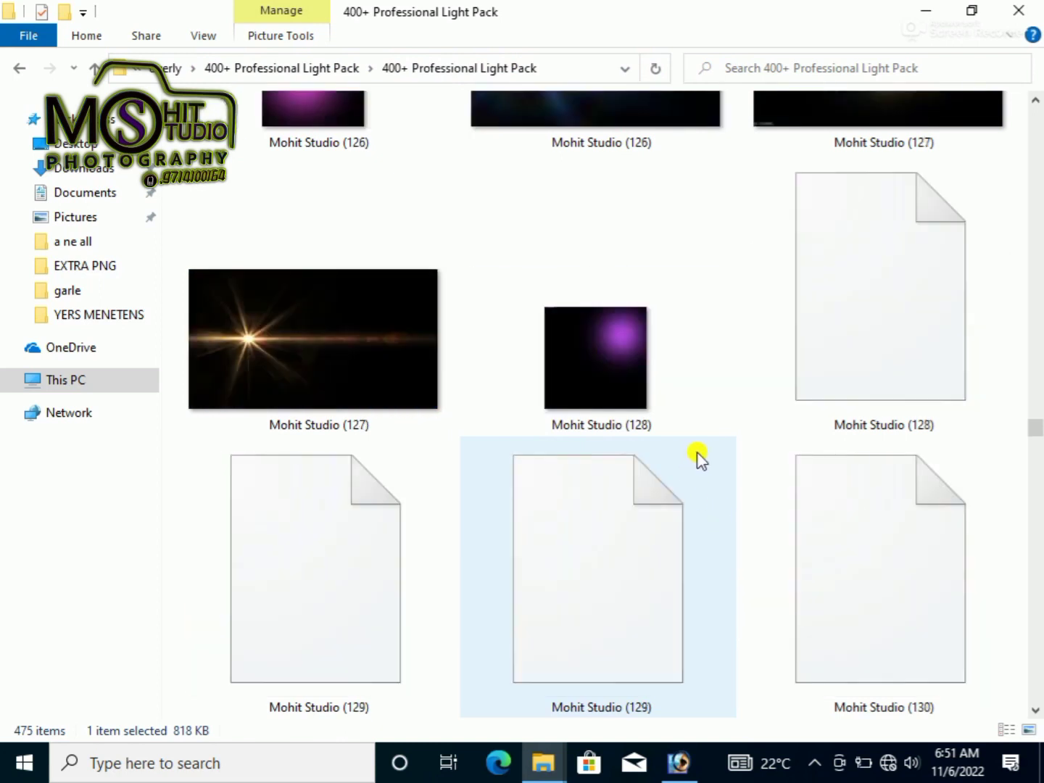
pyautogui.scroll(-3, 707, 497)
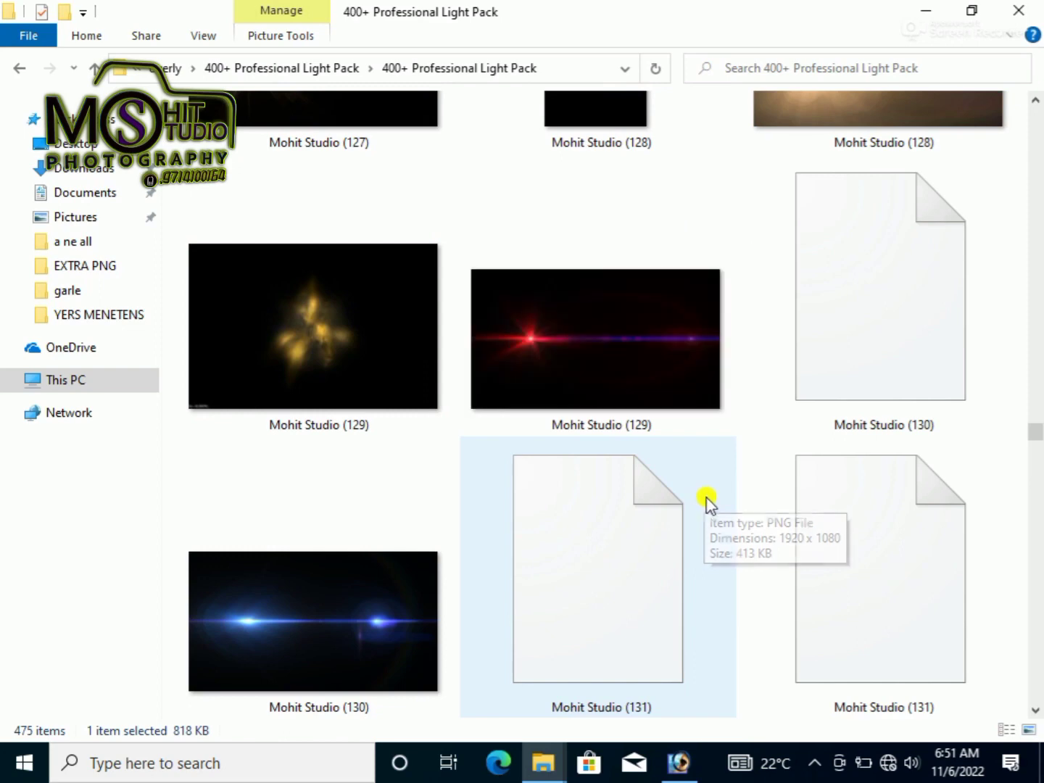
pyautogui.scroll(-3, 706, 511)
pyautogui.scroll(-3, 710, 512)
pyautogui.scroll(-3, 718, 544)
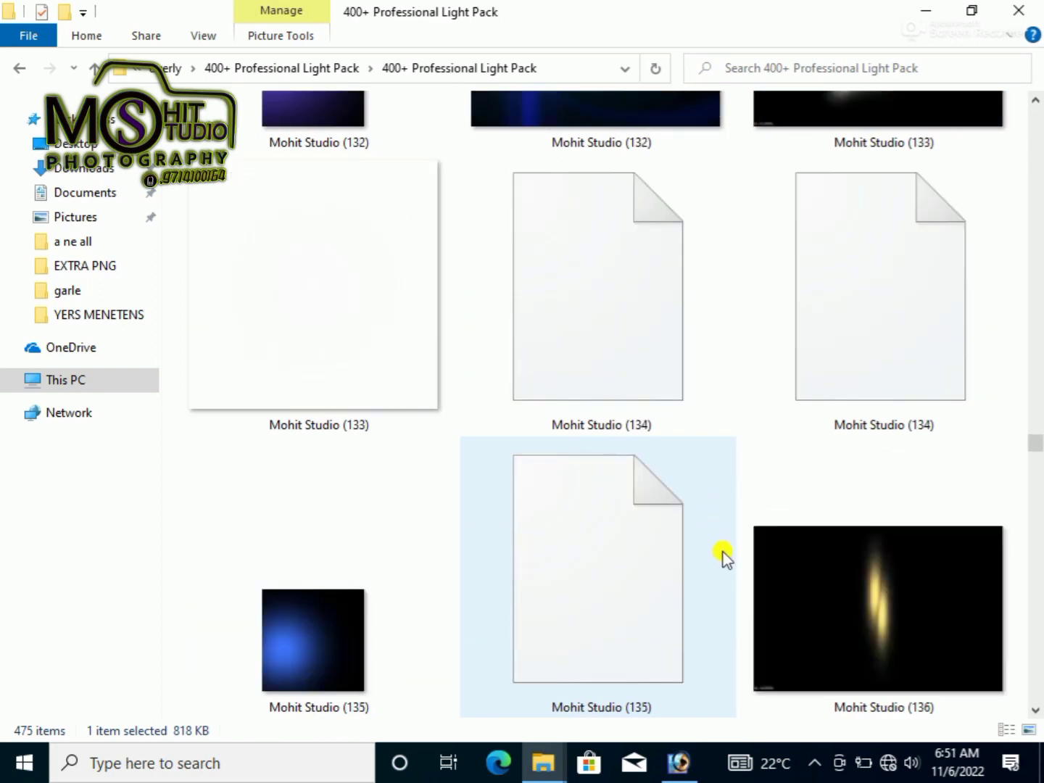
pyautogui.scroll(-3, 724, 562)
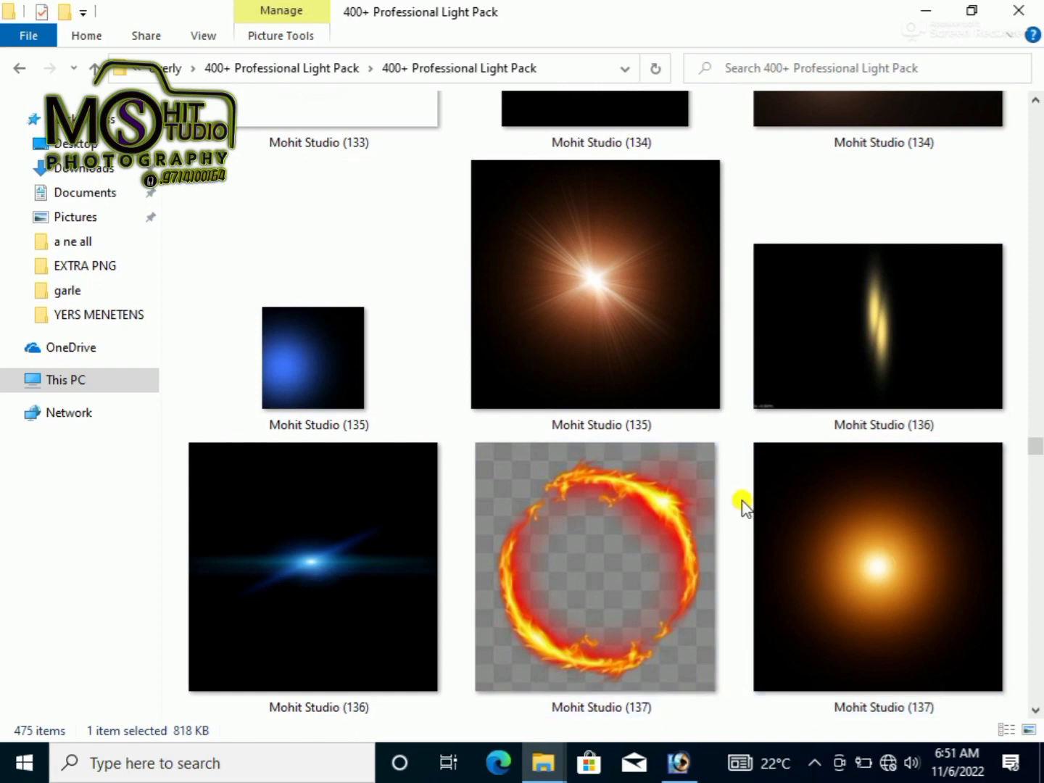
pyautogui.scroll(-3, 740, 506)
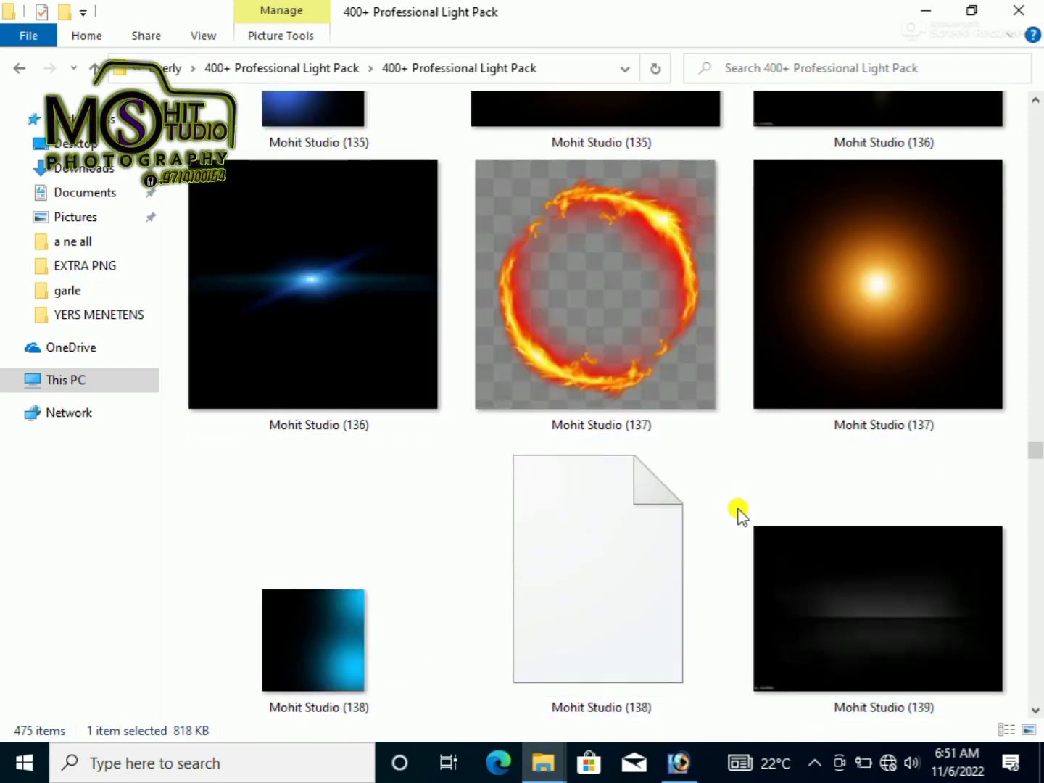
pyautogui.scroll(-6, 738, 517)
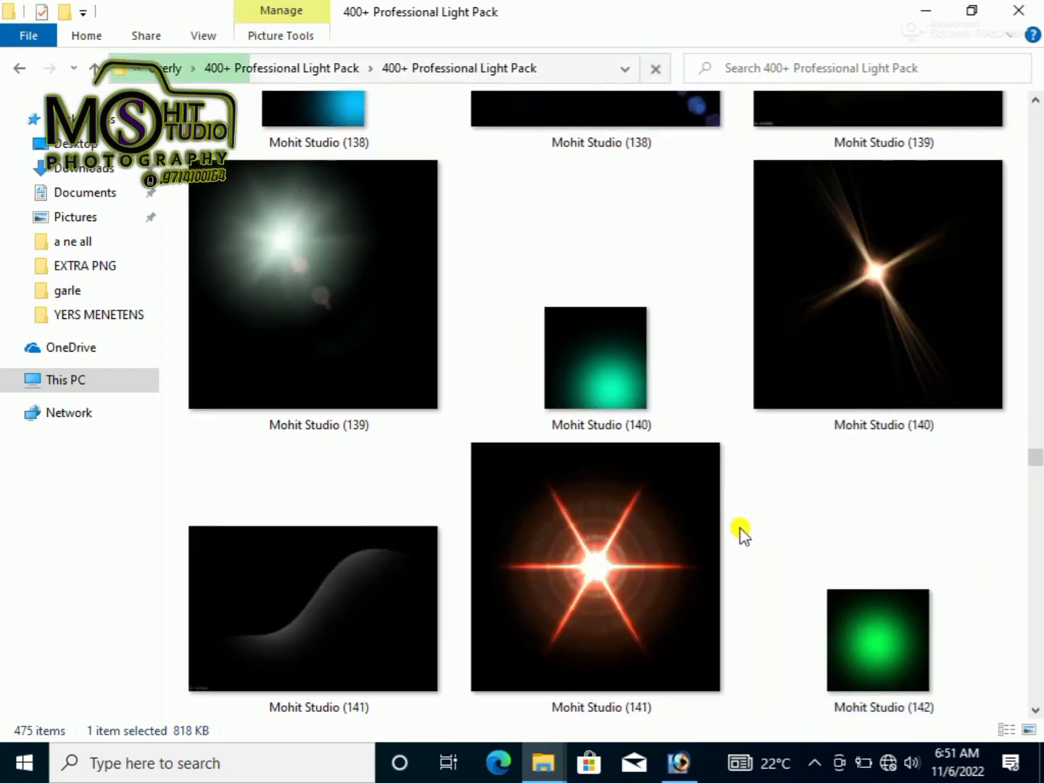
pyautogui.scroll(-3, 740, 529)
pyautogui.scroll(-3, 740, 535)
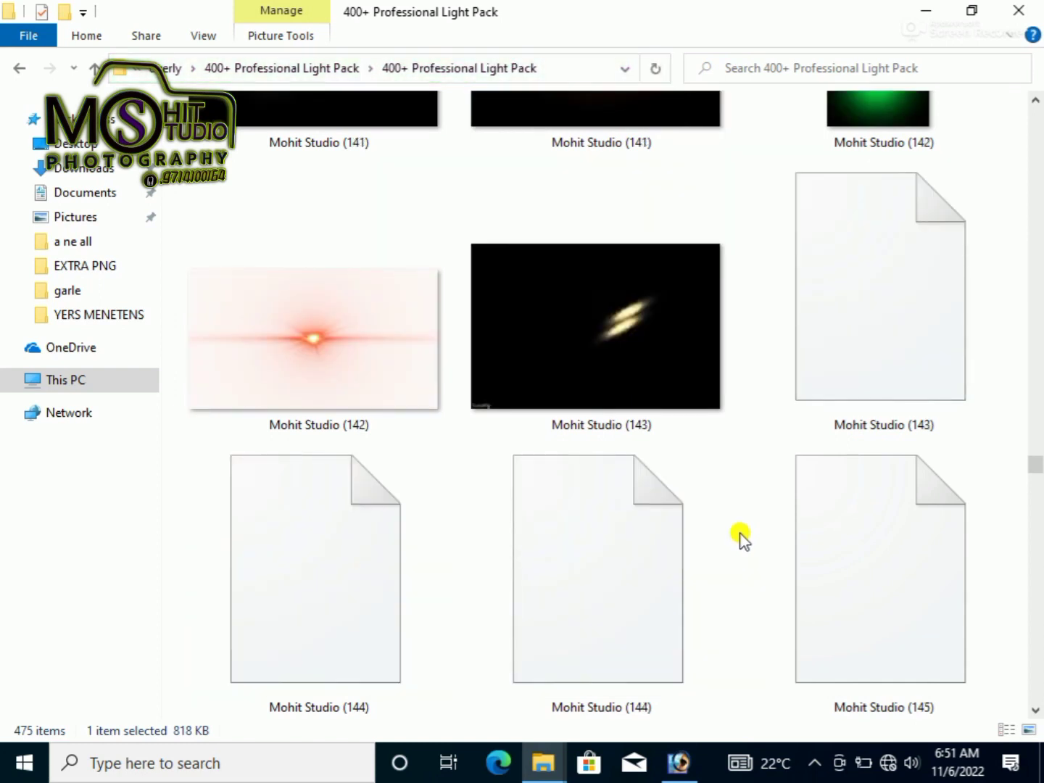
pyautogui.scroll(-3, 741, 536)
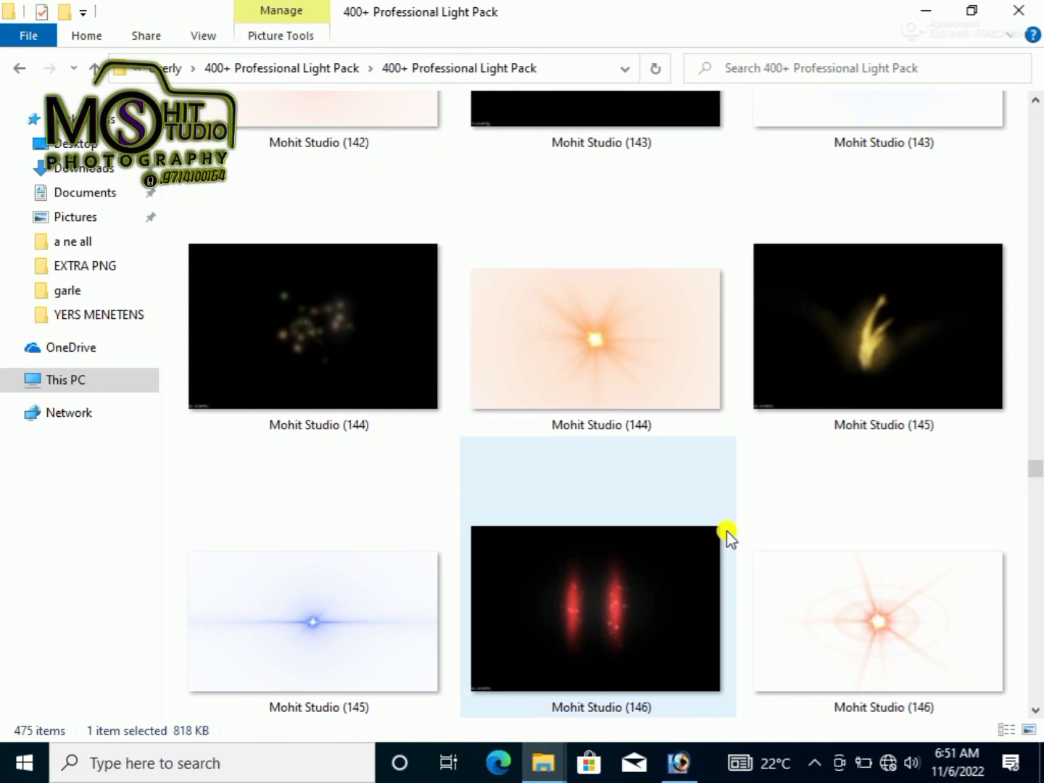
pyautogui.scroll(-3, 739, 562)
pyautogui.scroll(-6, 741, 588)
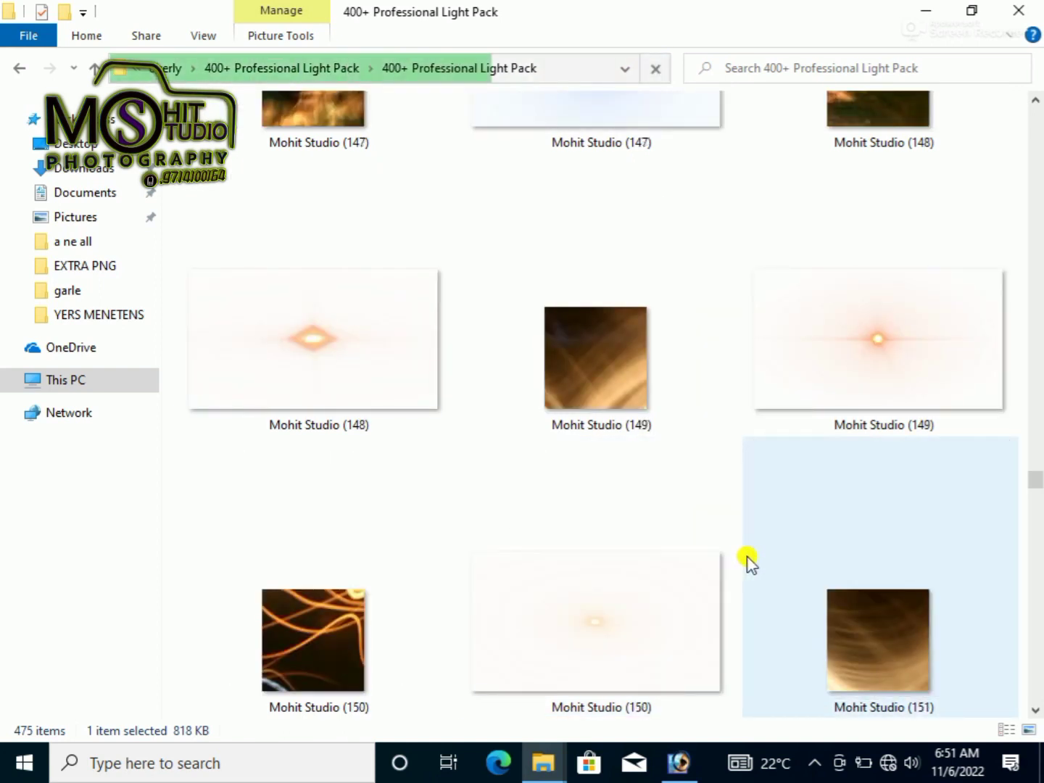
pyautogui.scroll(-3, 745, 563)
pyautogui.scroll(-3, 747, 562)
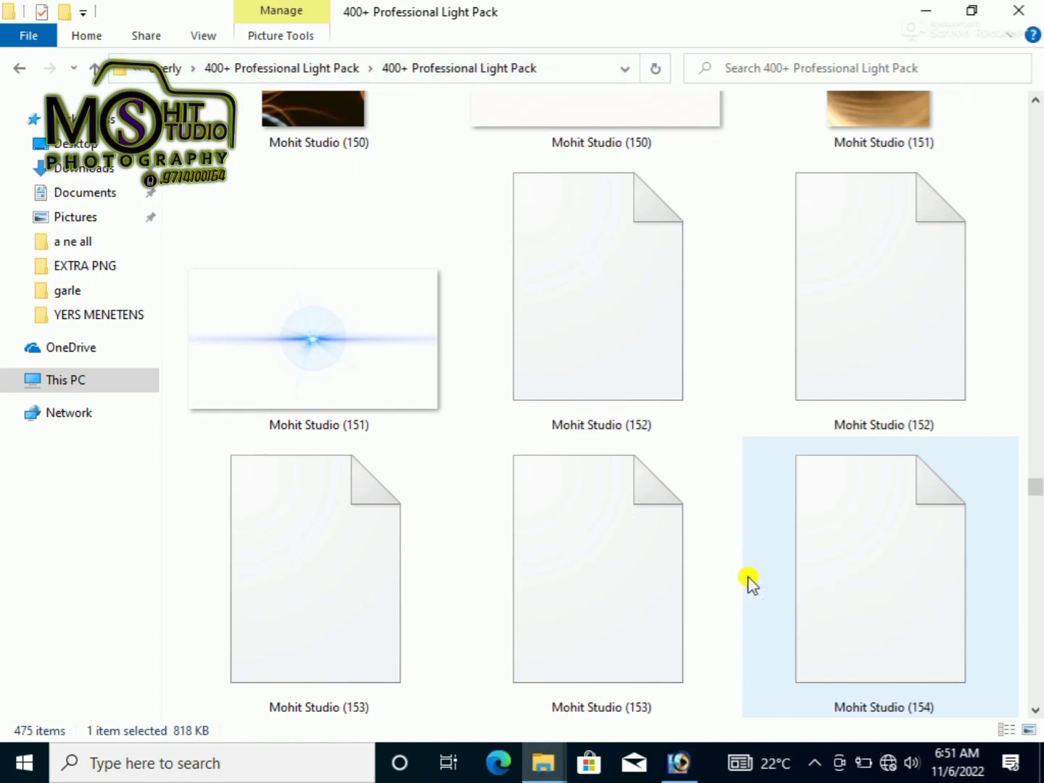
pyautogui.scroll(-9, 739, 493)
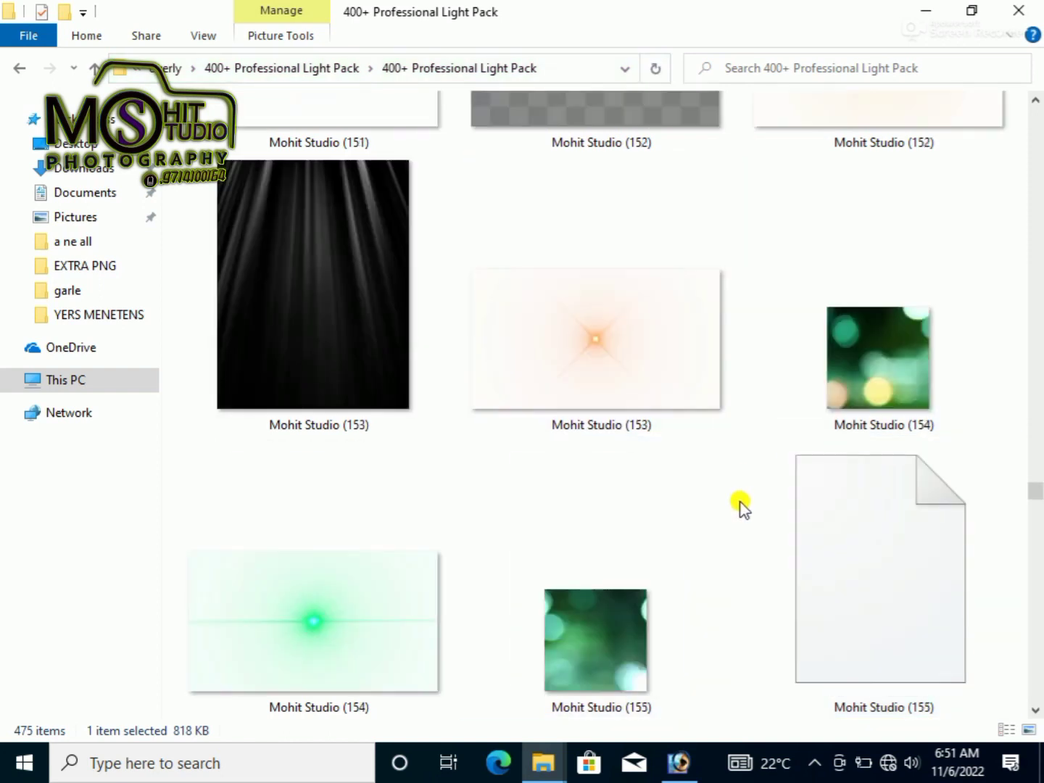
pyautogui.scroll(3, 741, 512)
pyautogui.scroll(3, 740, 513)
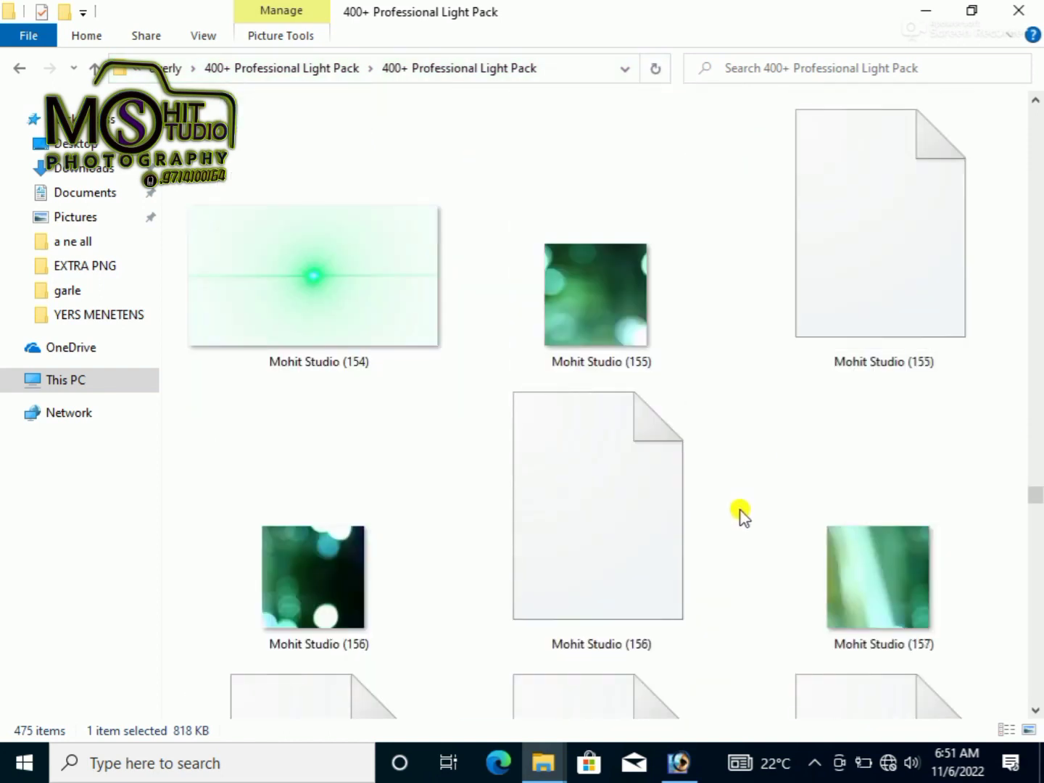
pyautogui.scroll(-6, 741, 513)
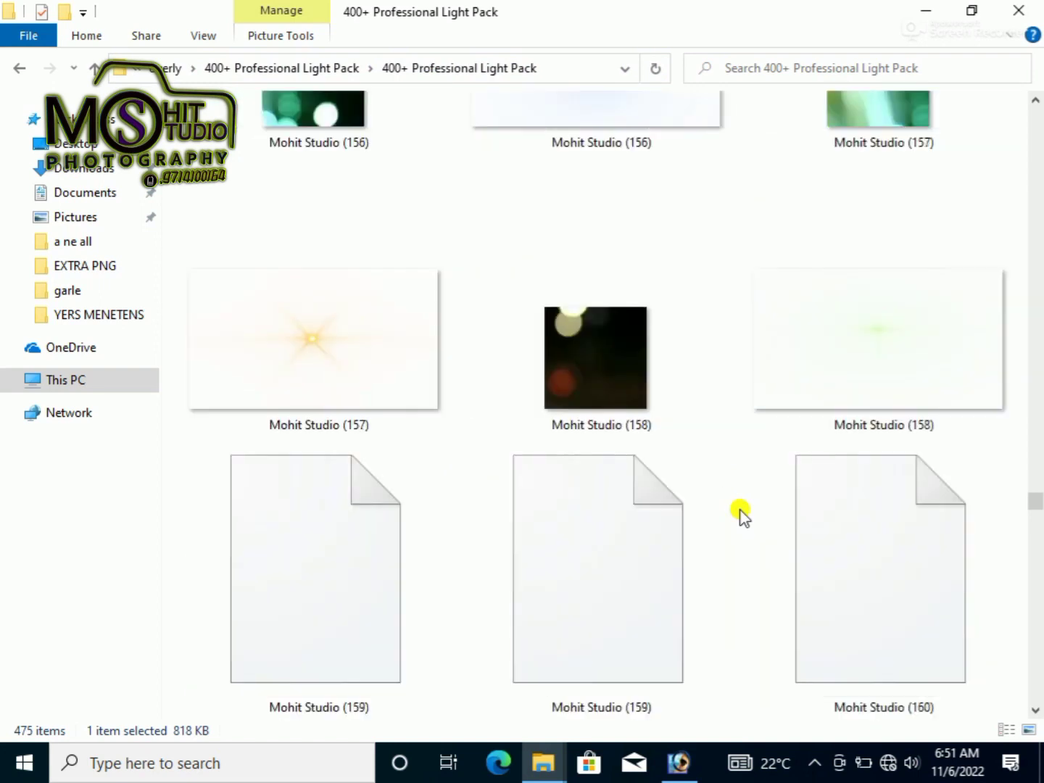
pyautogui.scroll(-3, 741, 513)
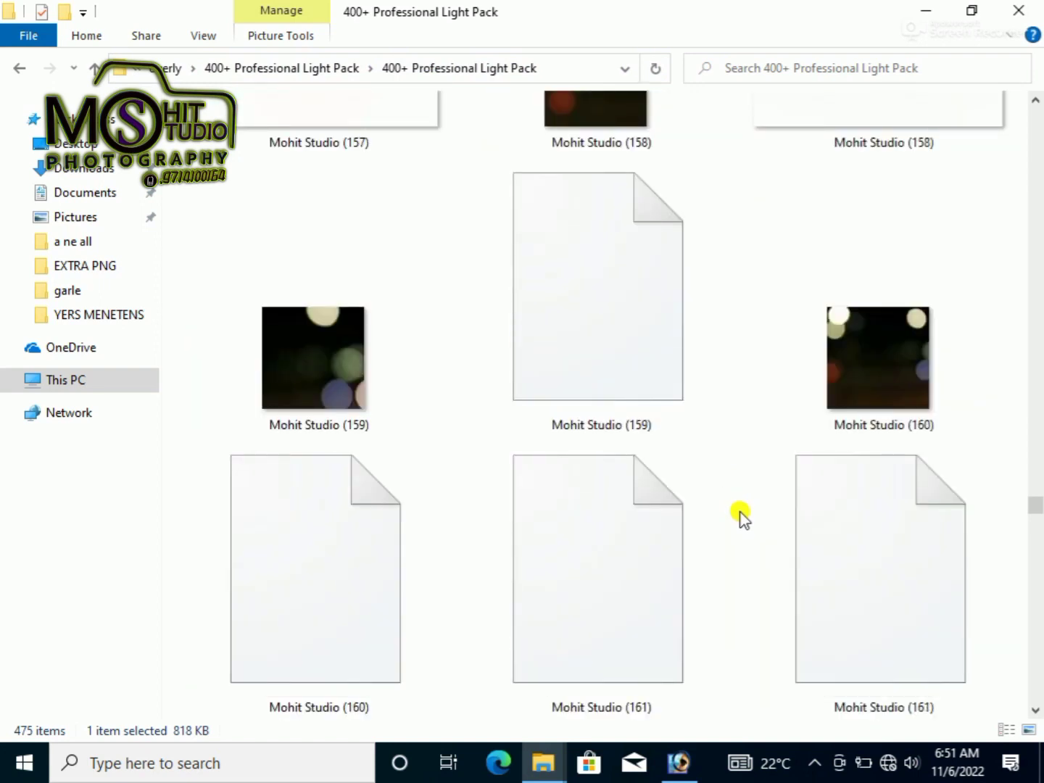
pyautogui.scroll(-3, 741, 515)
pyautogui.scroll(-3, 741, 515)
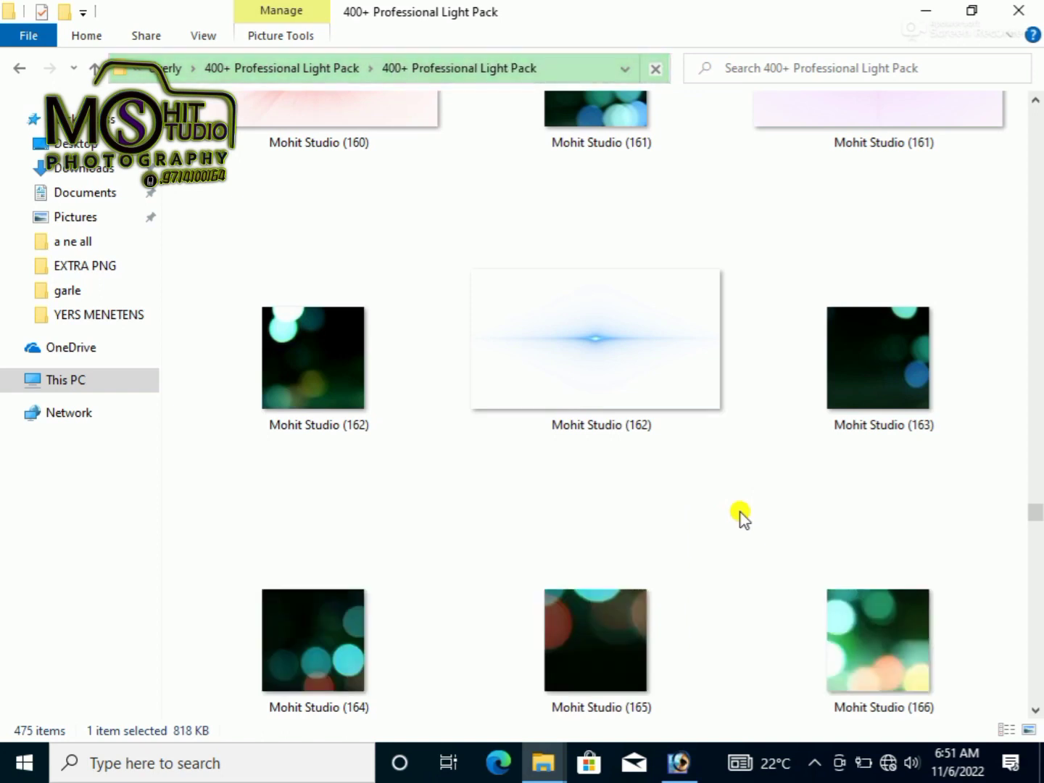
pyautogui.scroll(-3, 742, 515)
pyautogui.scroll(-3, 740, 517)
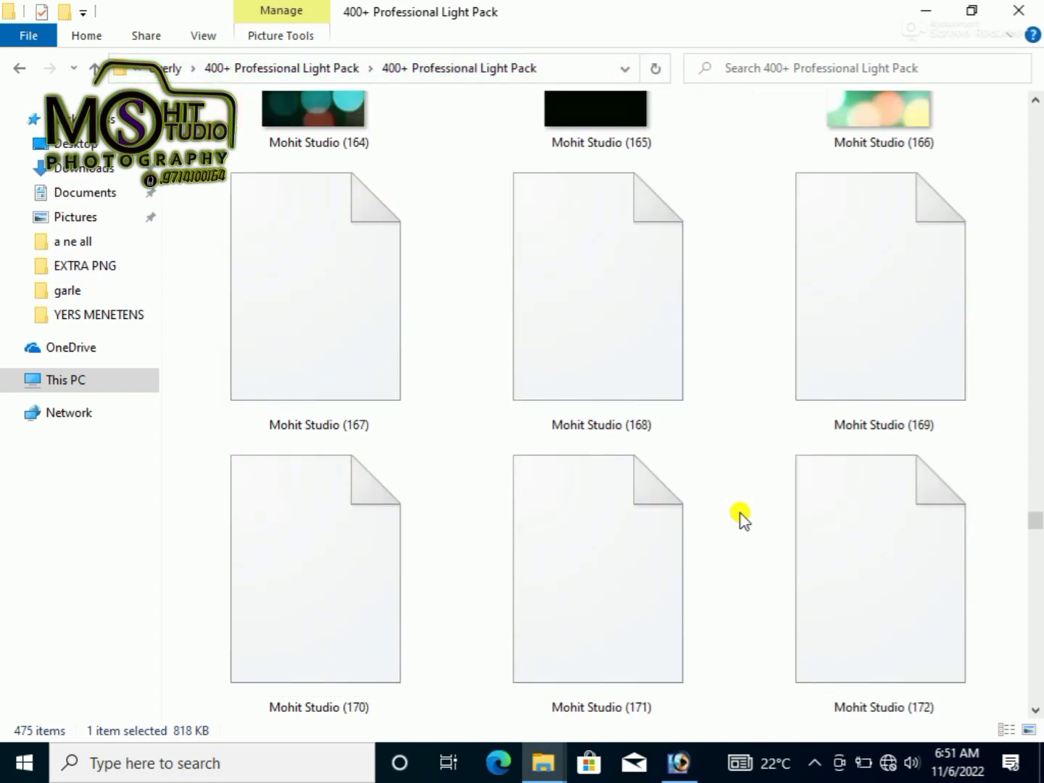
pyautogui.scroll(-3, 741, 516)
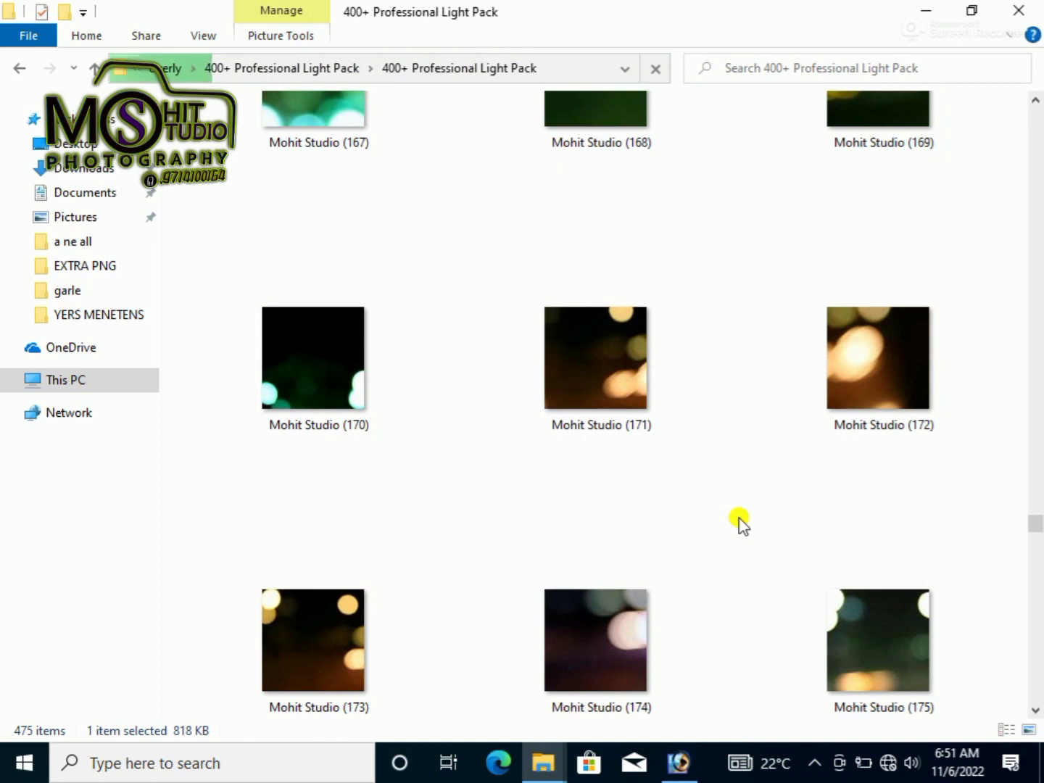
pyautogui.scroll(-3, 740, 521)
pyautogui.scroll(-3, 740, 520)
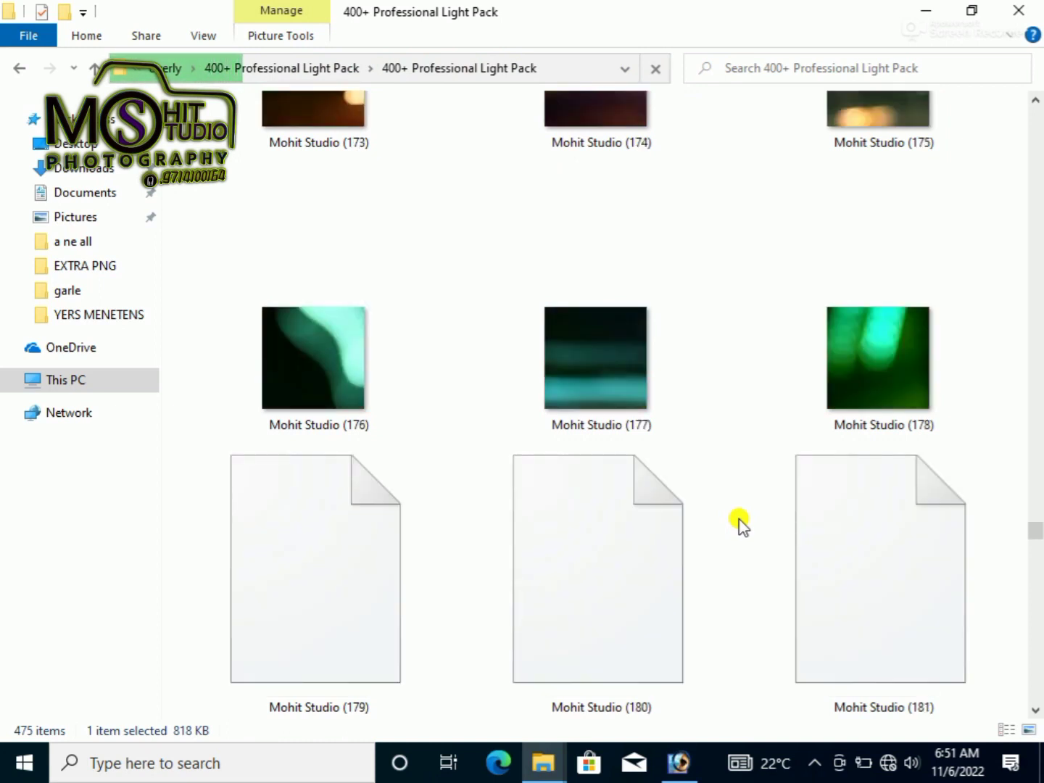
pyautogui.scroll(-6, 741, 521)
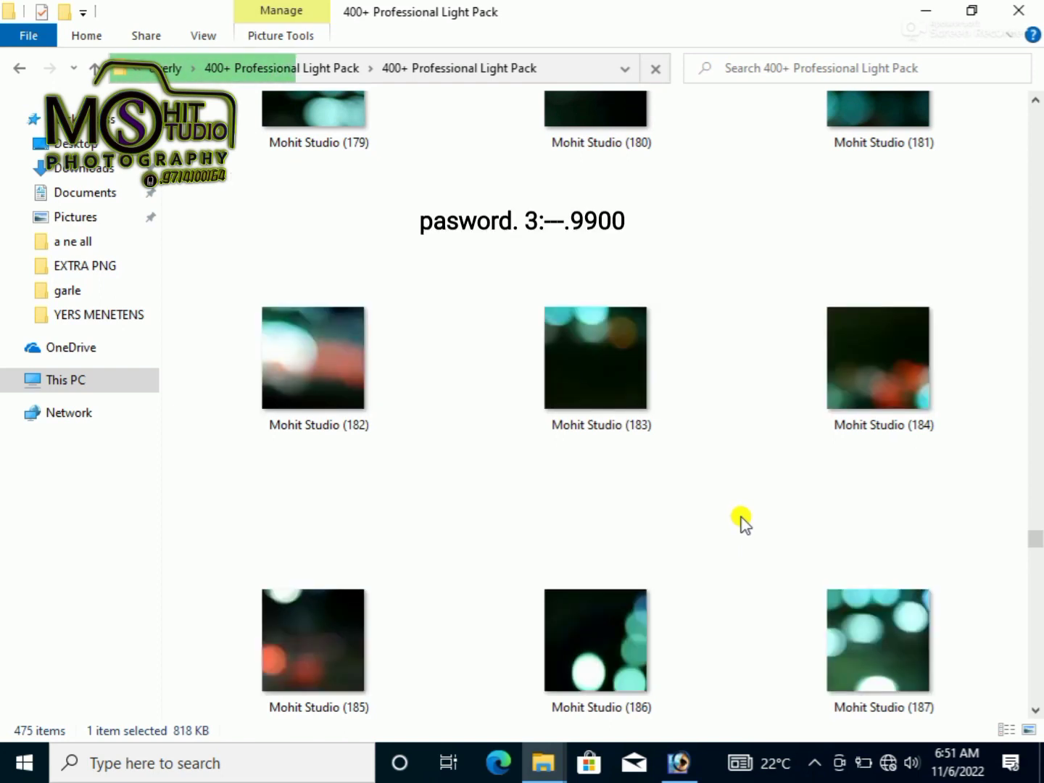
# Skim the light pack thumbnails up to about Mohit Studio (262) and close the light pack folder window
pyautogui.scroll(-20, 646, 373)
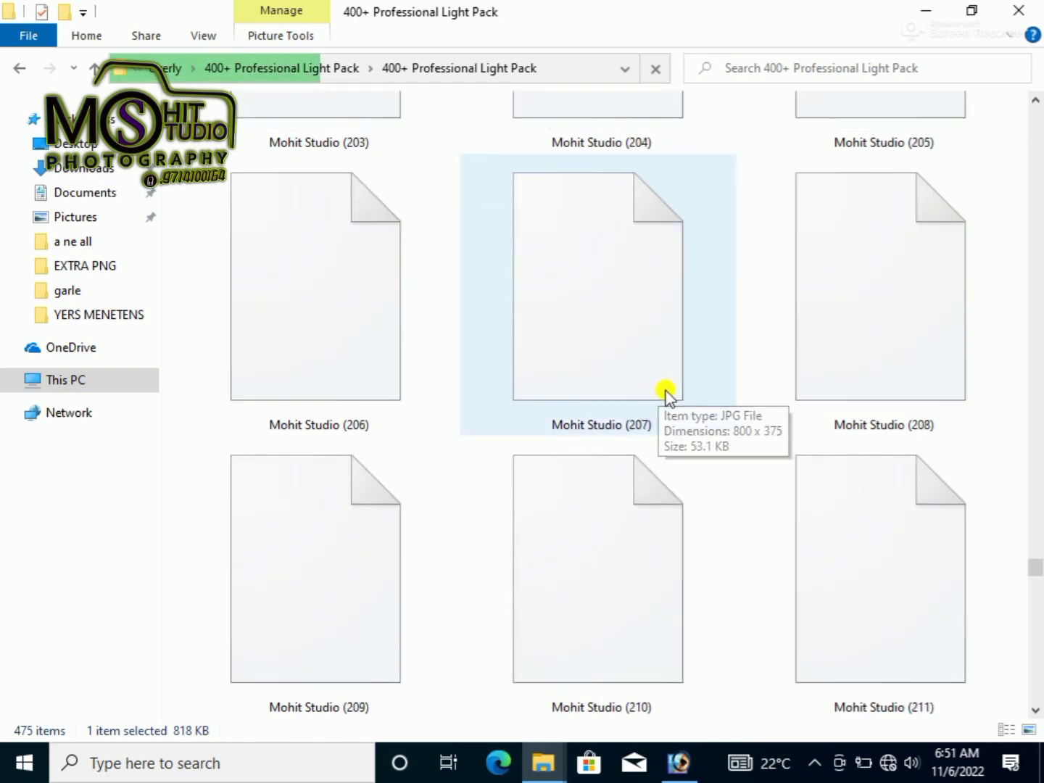
pyautogui.scroll(6, 735, 206)
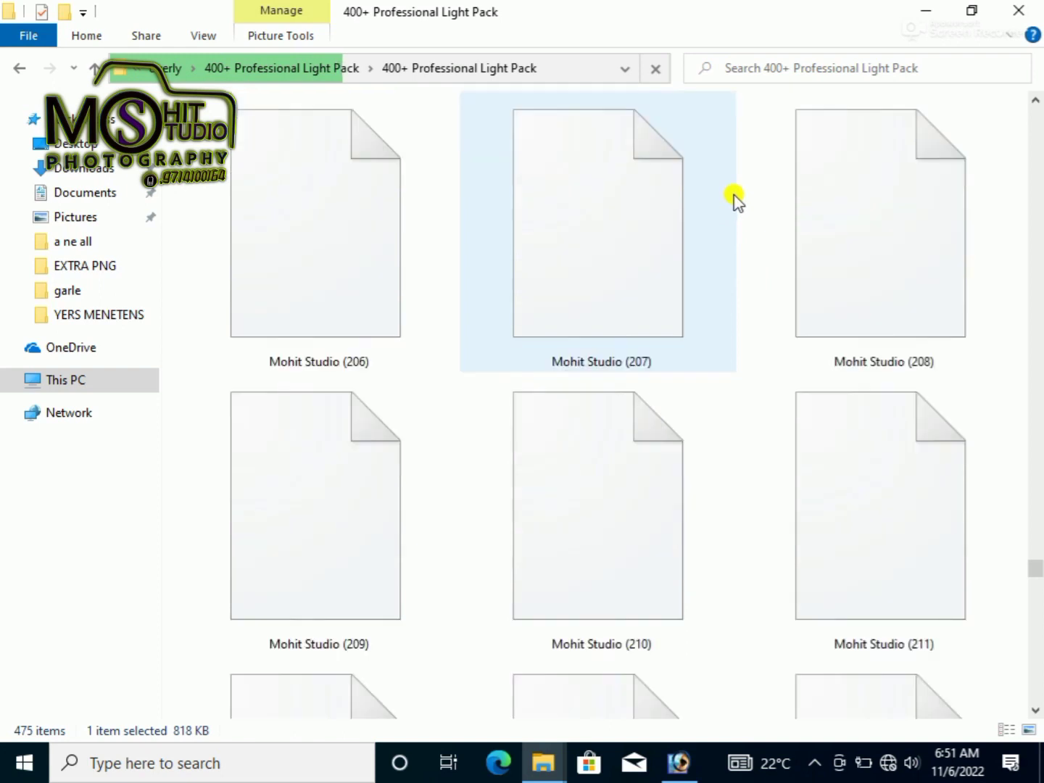
pyautogui.scroll(15, 737, 218)
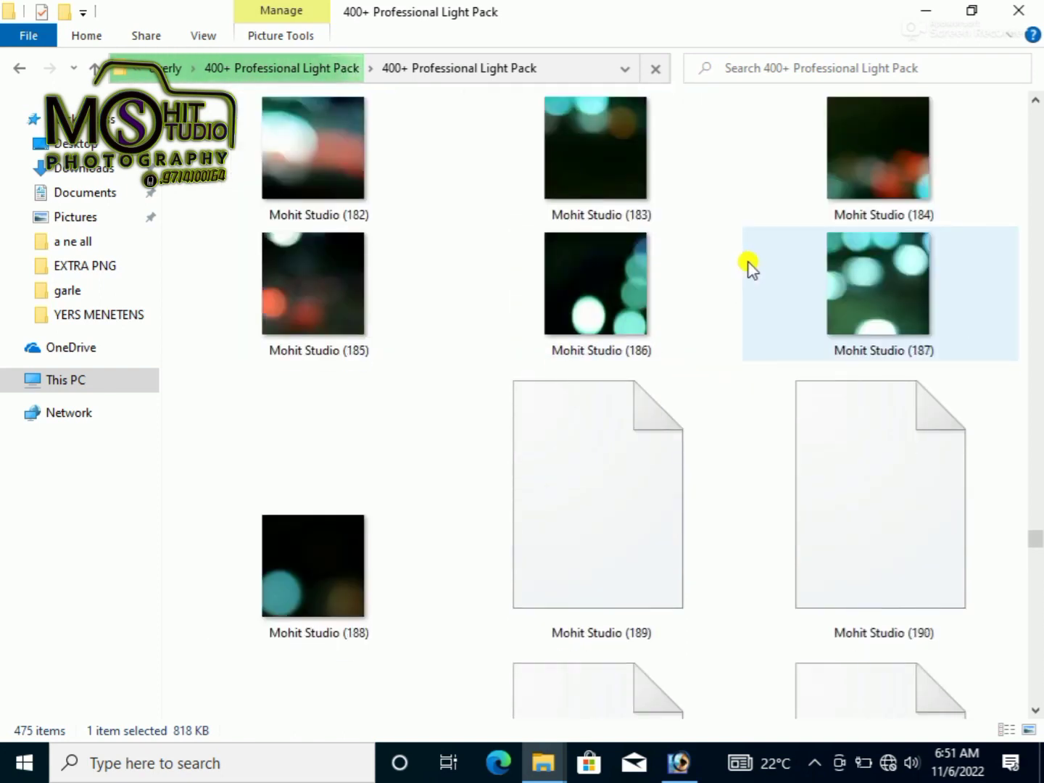
pyautogui.scroll(-15, 747, 275)
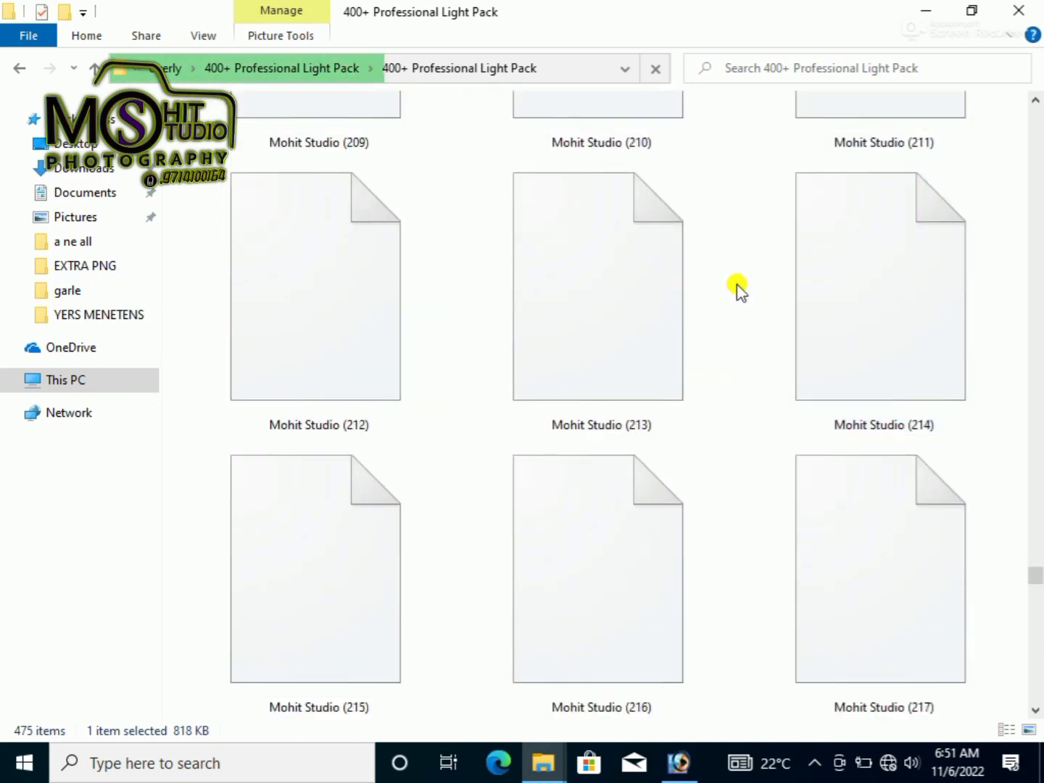
pyautogui.scroll(-9, 740, 290)
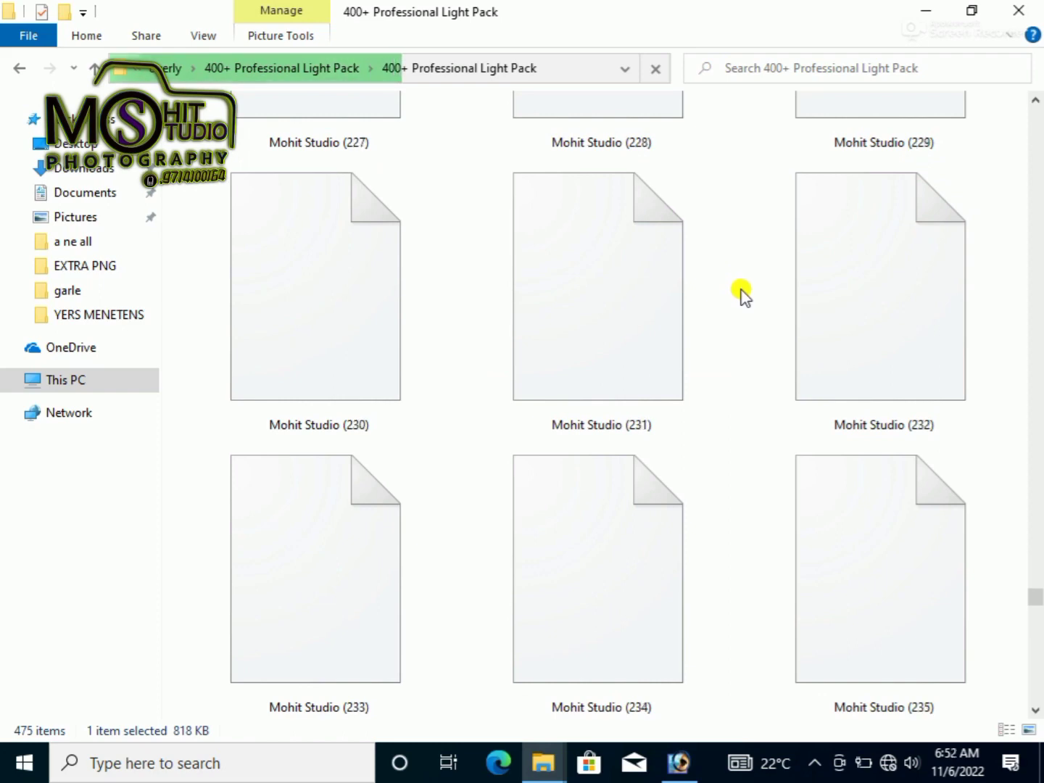
pyautogui.scroll(-12, 741, 290)
pyautogui.scroll(-9, 741, 293)
pyautogui.scroll(19, 742, 294)
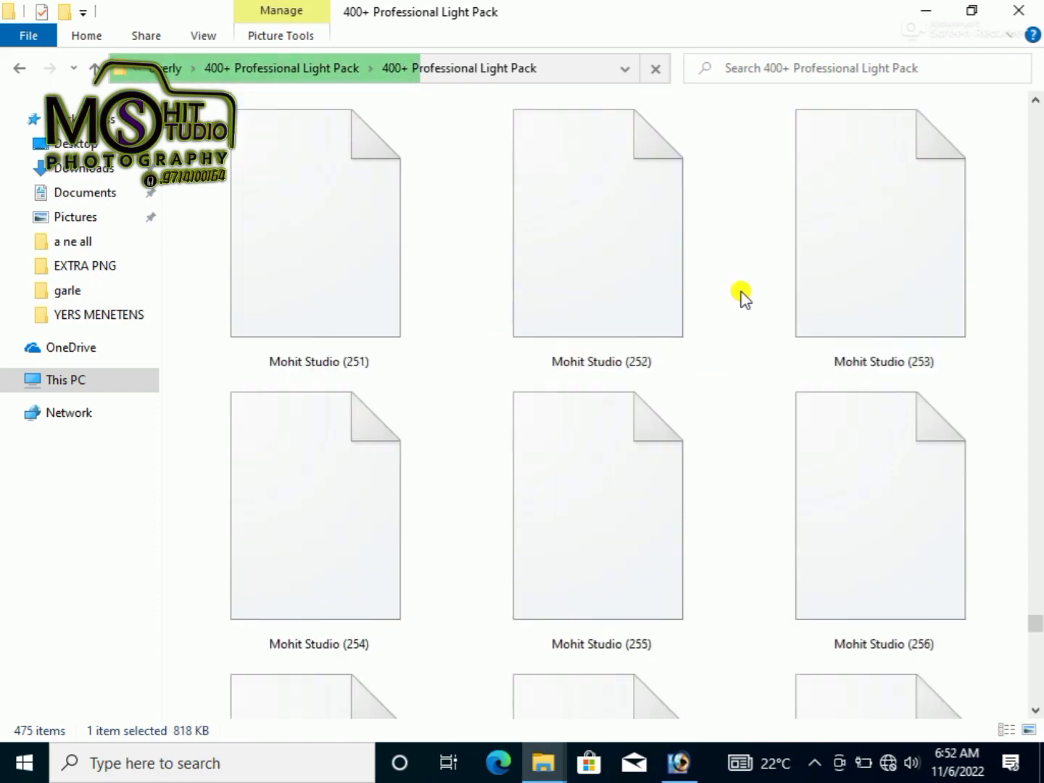
pyautogui.scroll(-5, 741, 294)
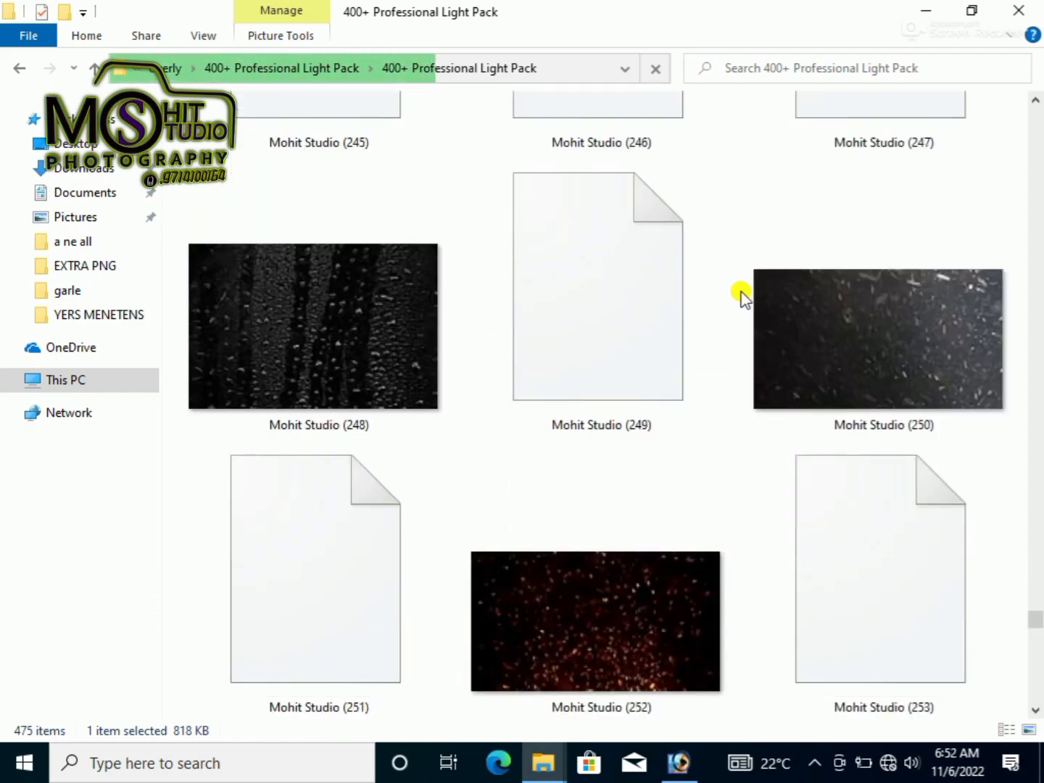
pyautogui.scroll(-9, 742, 294)
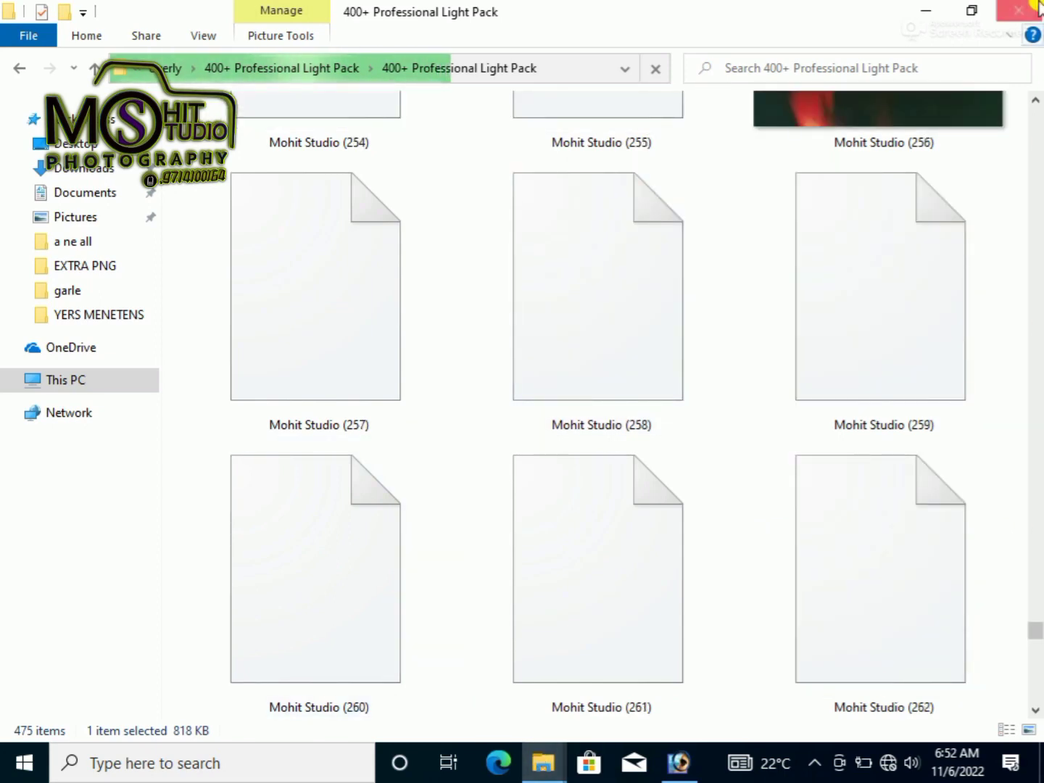
pyautogui.click(1015, 10)
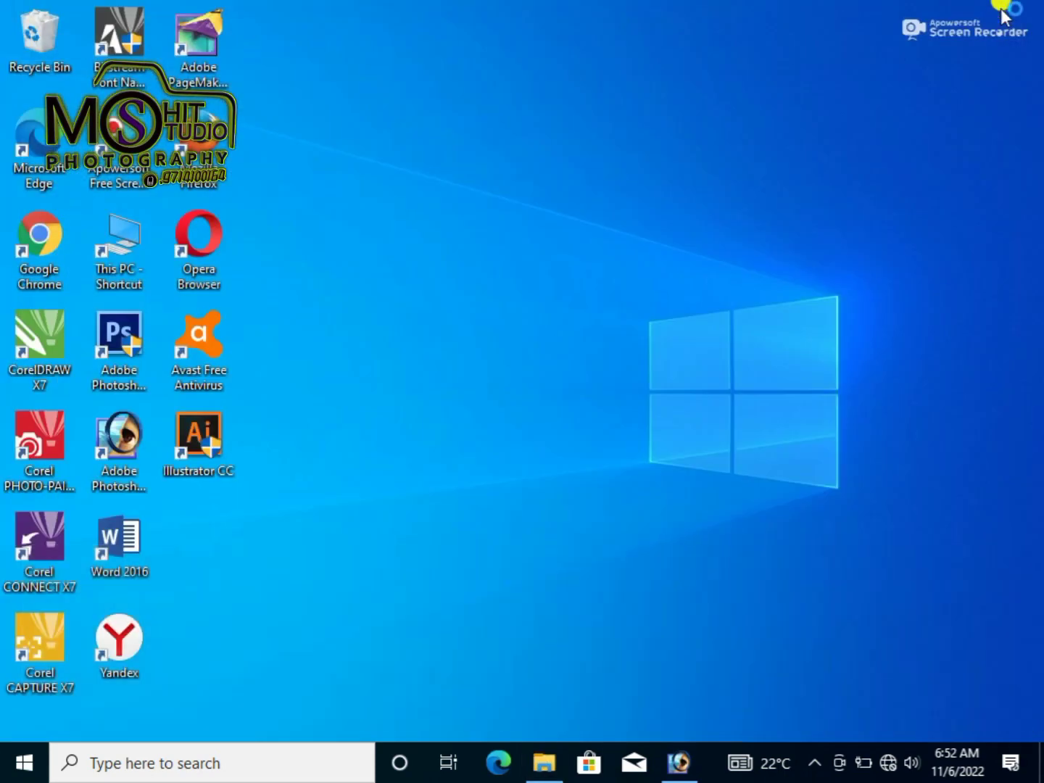